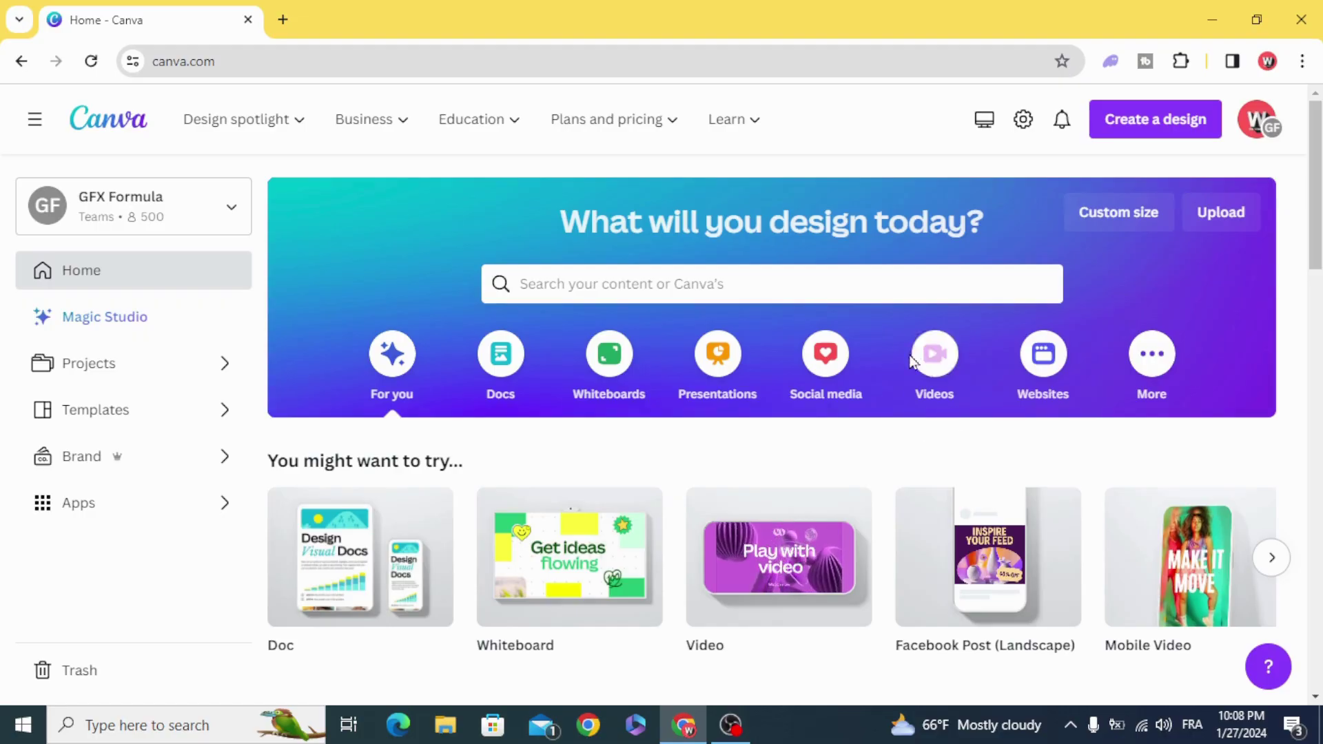
Start a blank 1920 × 1080 video design from the Videos category
left_click(935, 359)
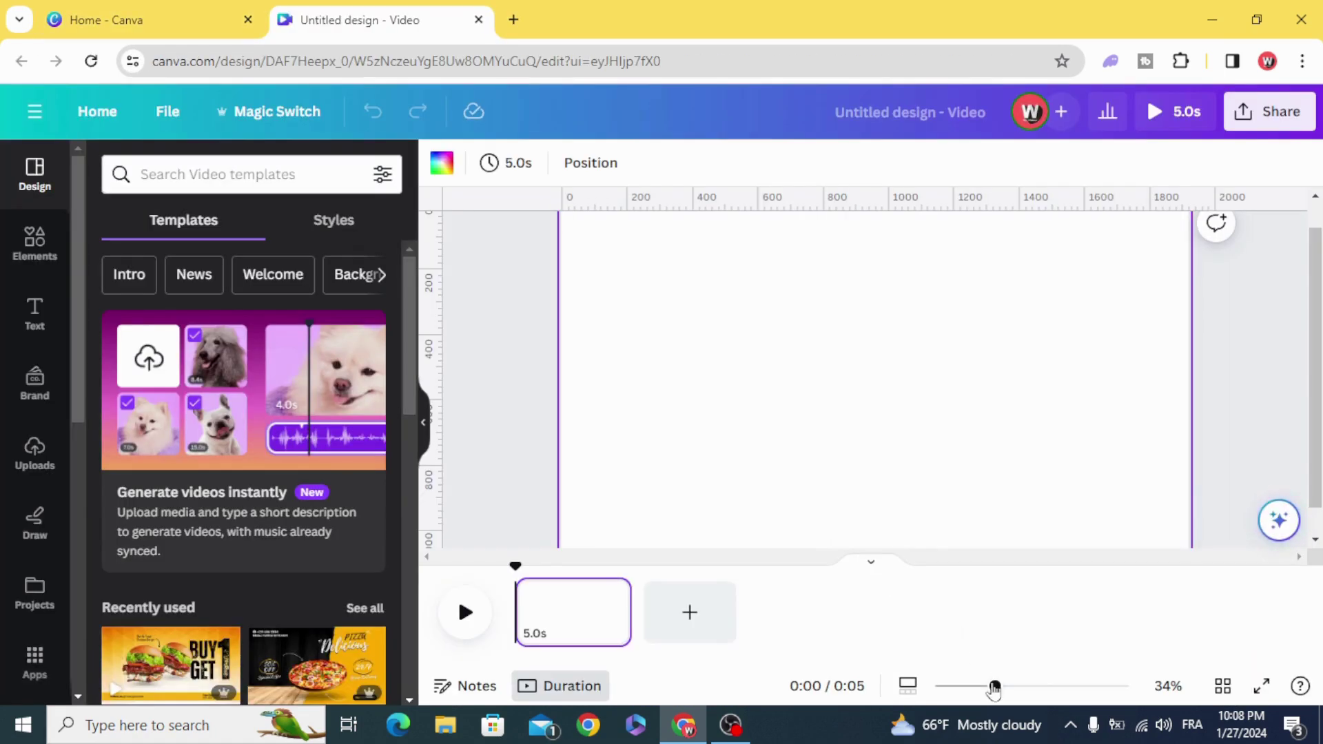
Place the recently used man-in-sunglasses photo on the page, stretched past the edges to cover it
left_click_drag(995, 688, 983, 687)
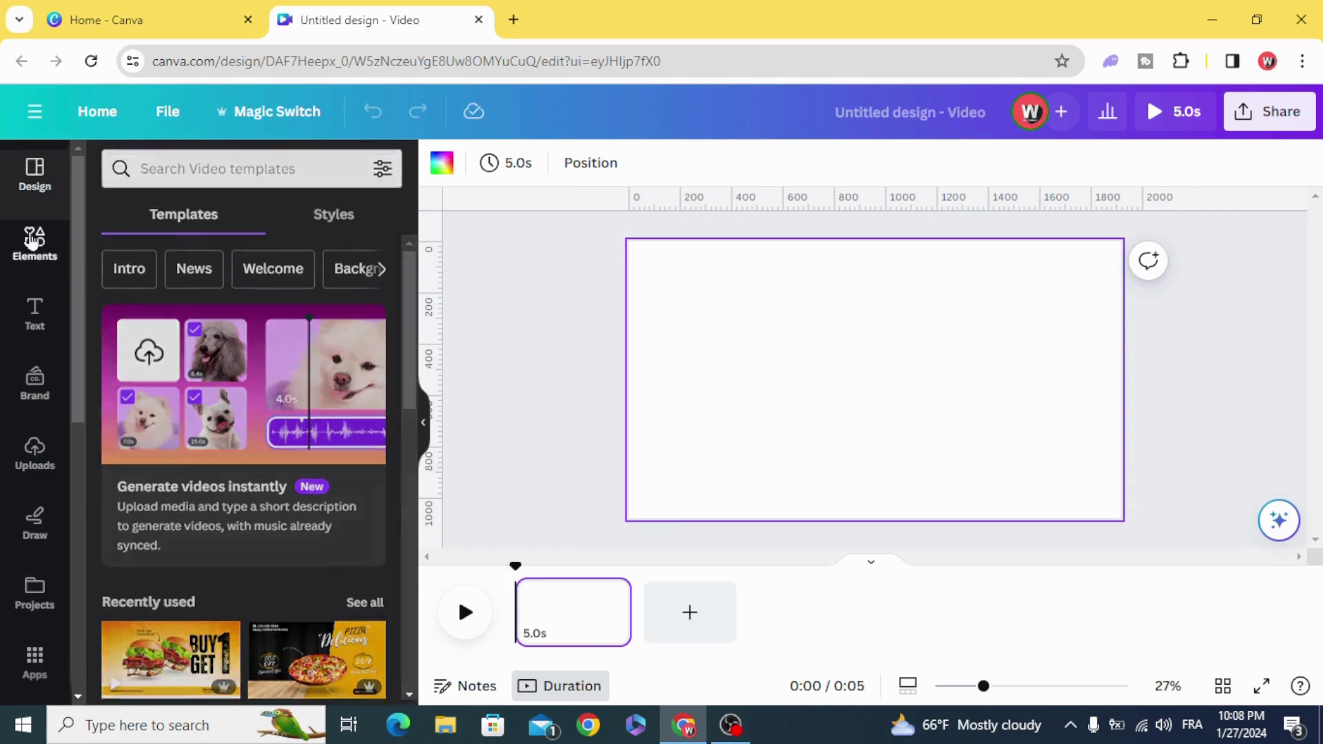
left_click(32, 241)
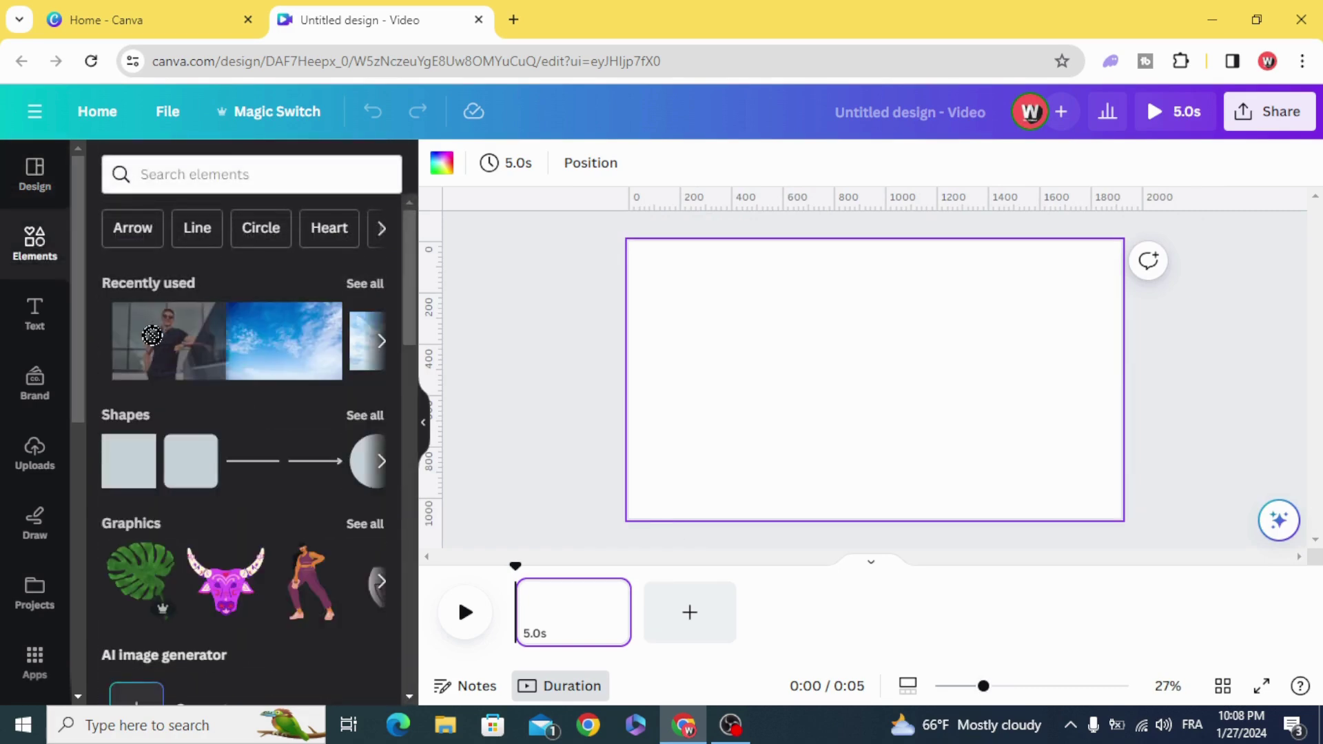
left_click_drag(152, 335, 725, 361)
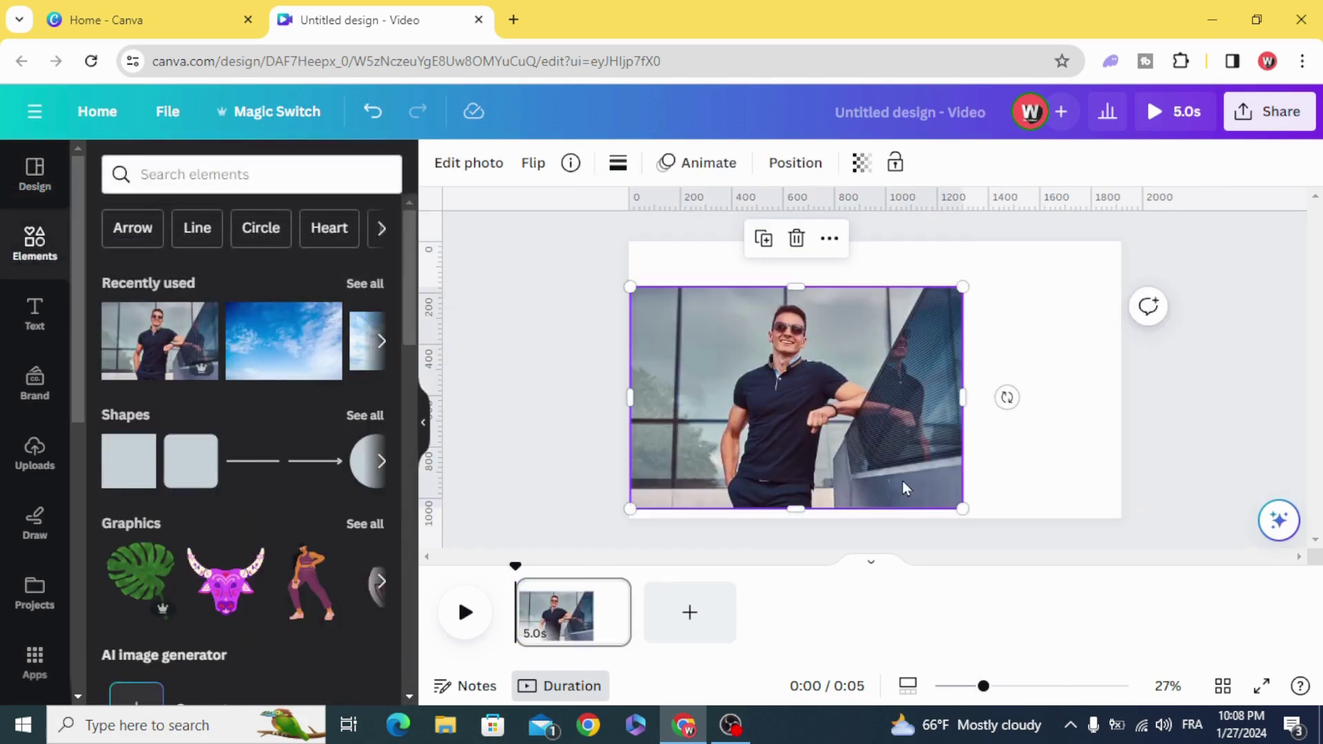
left_click_drag(908, 476, 1274, 679)
left_click_drag(1082, 514, 1017, 496)
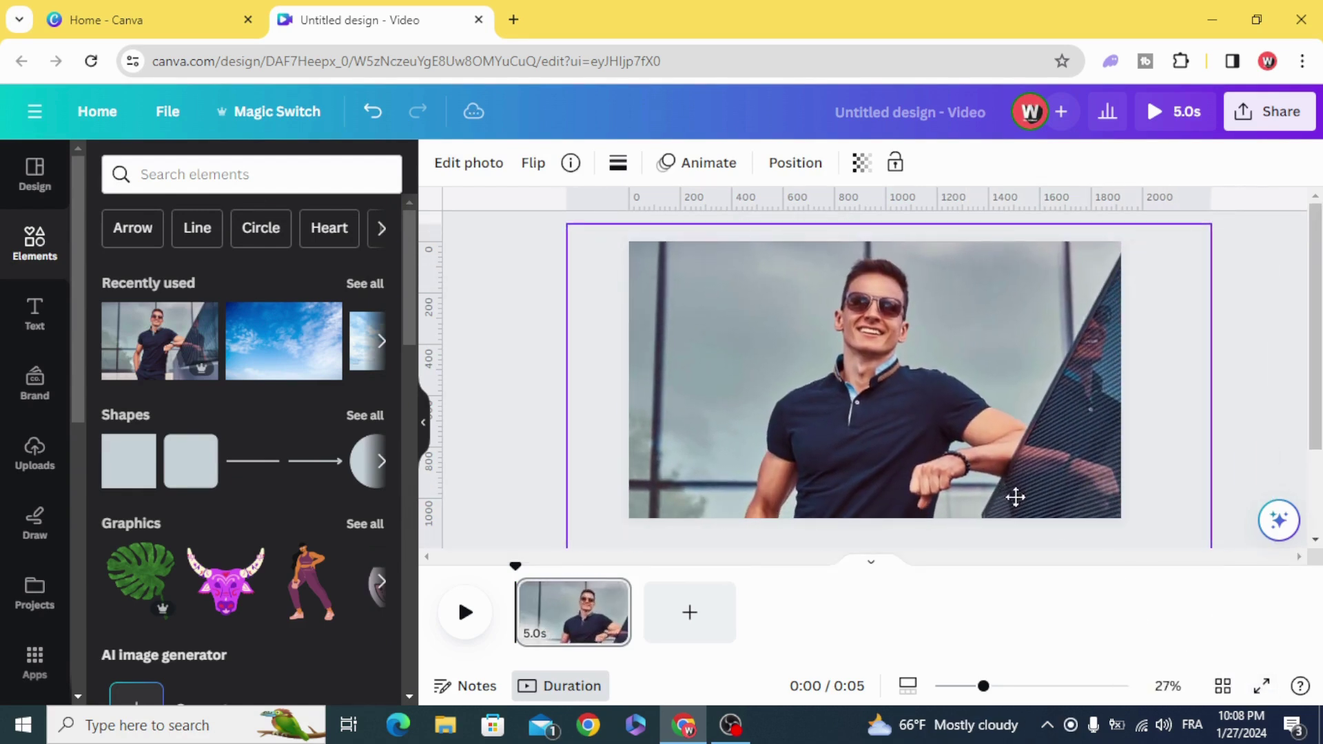
Revert the photo editing panel from the new experience to the old editor
left_click(466, 166)
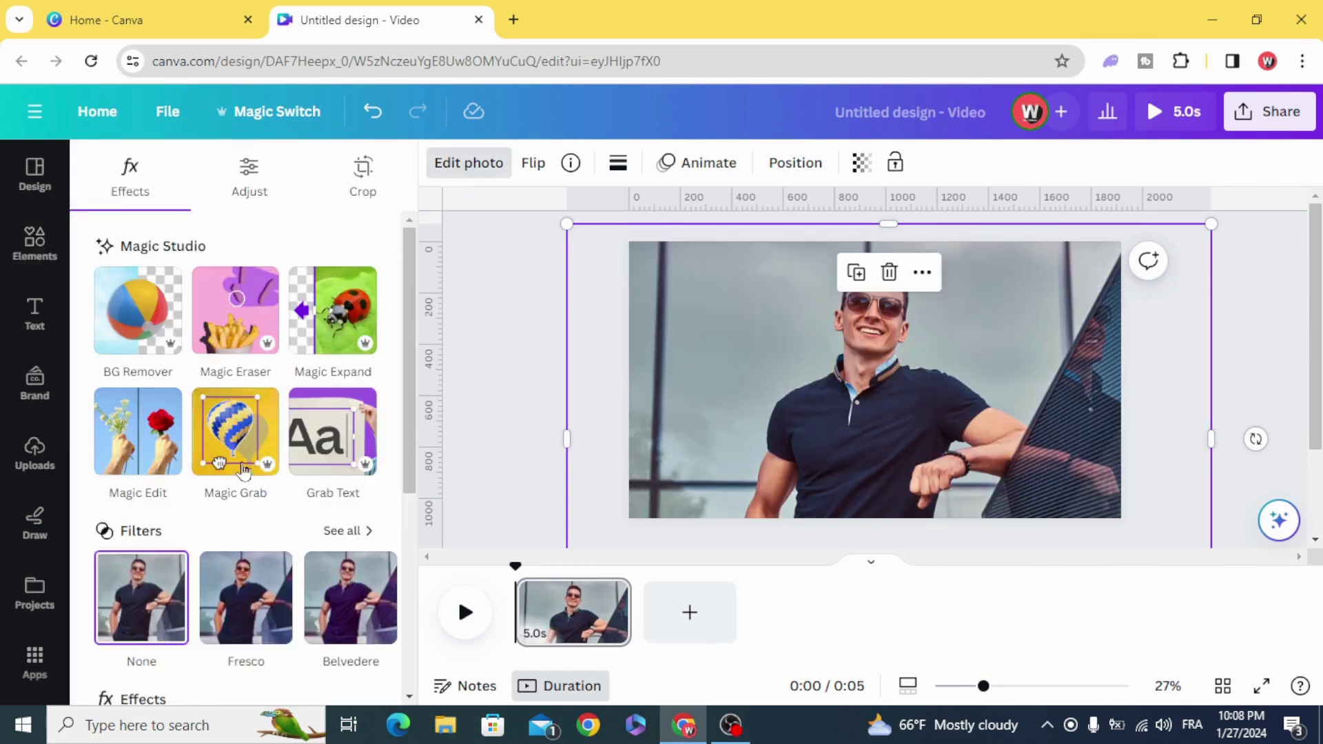
scroll(242, 473, "down", 5)
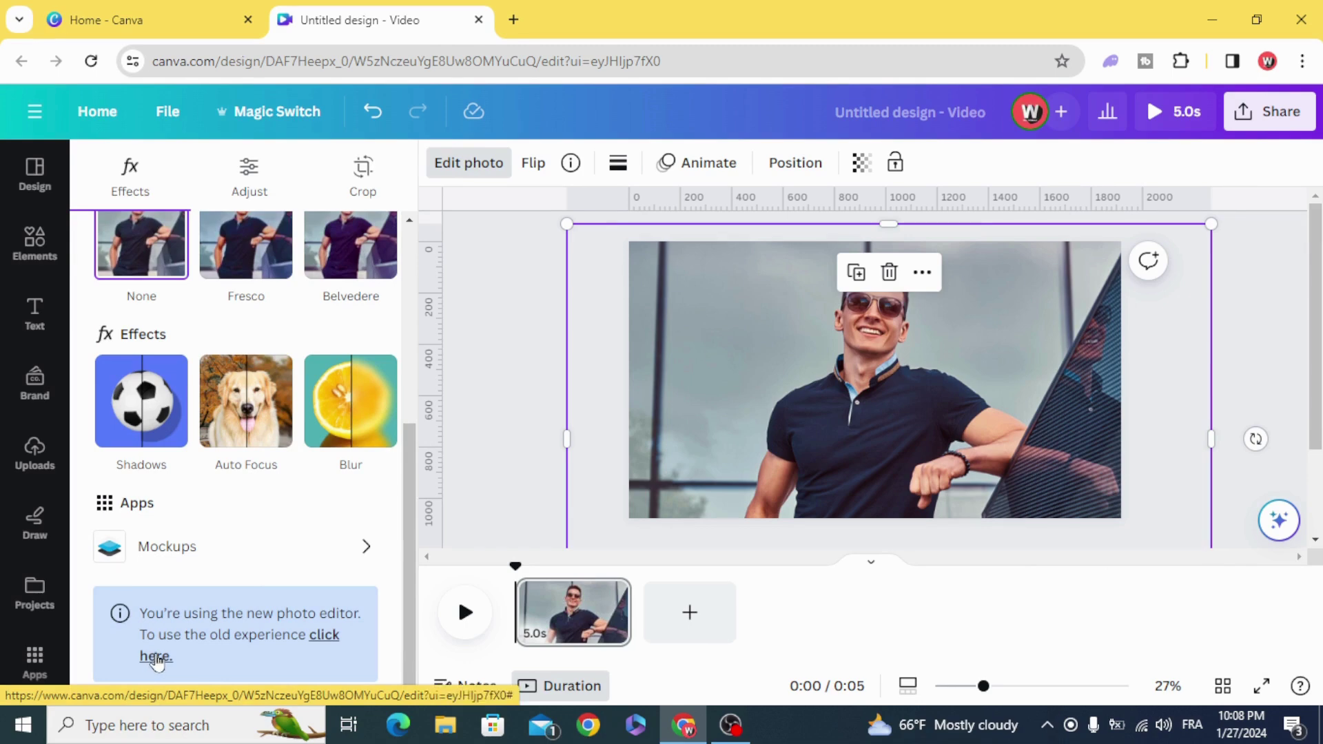
left_click(157, 658)
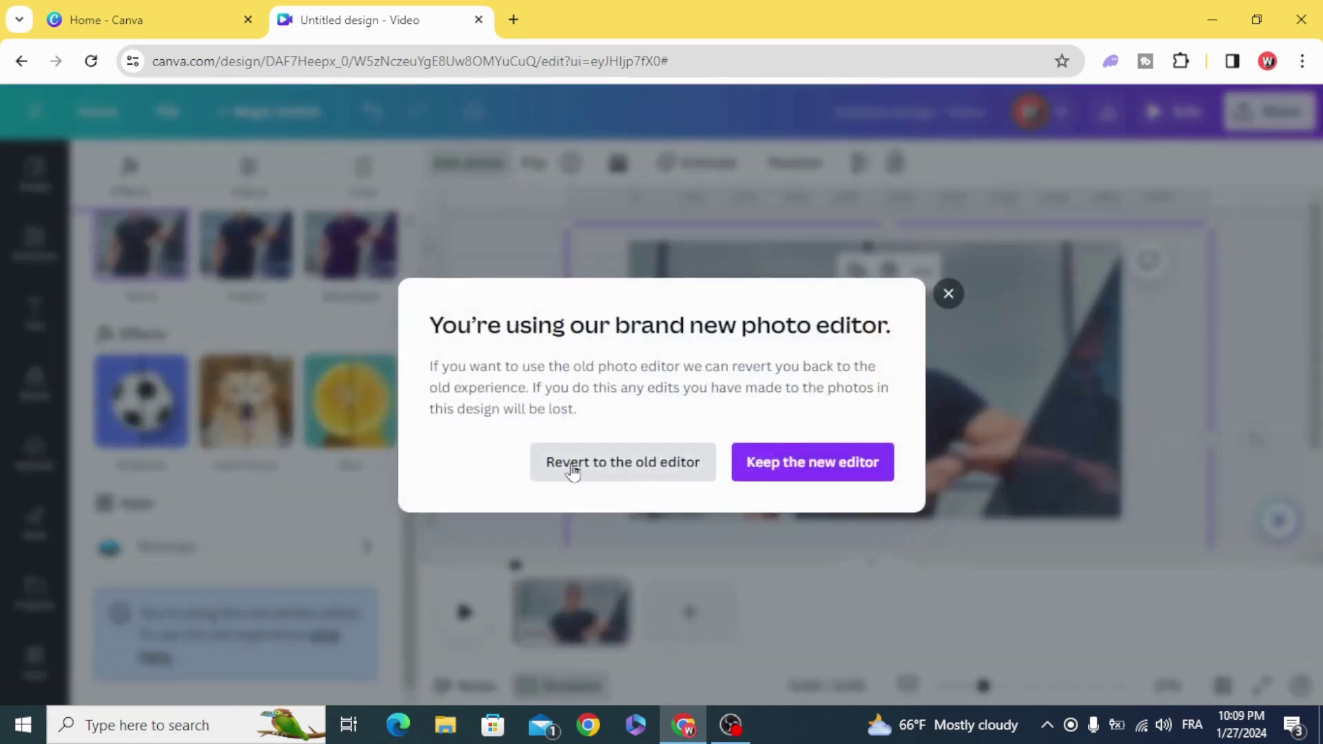
left_click(650, 472)
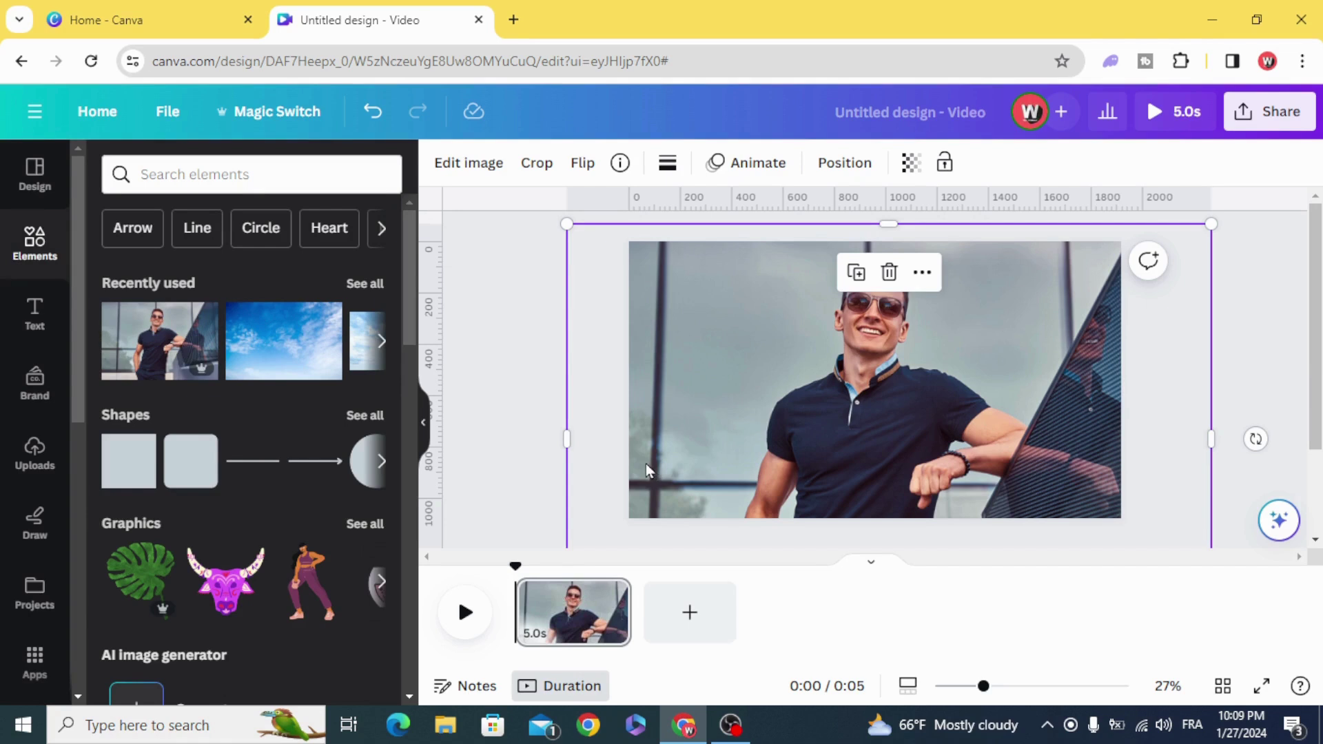
Apply the Fuchsia duotone to the man's photo so the background turns pink-magenta
left_click(474, 166)
scroll(135, 482, "down", 3)
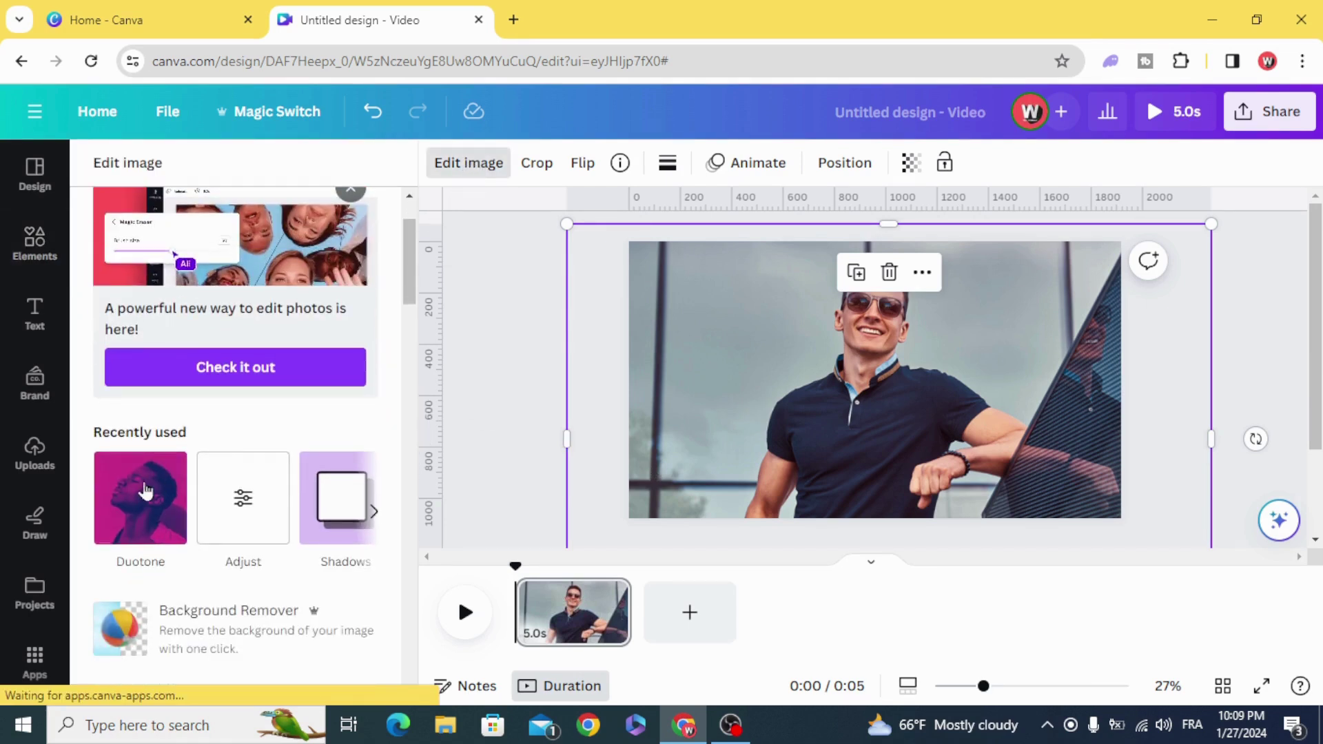
left_click(141, 406)
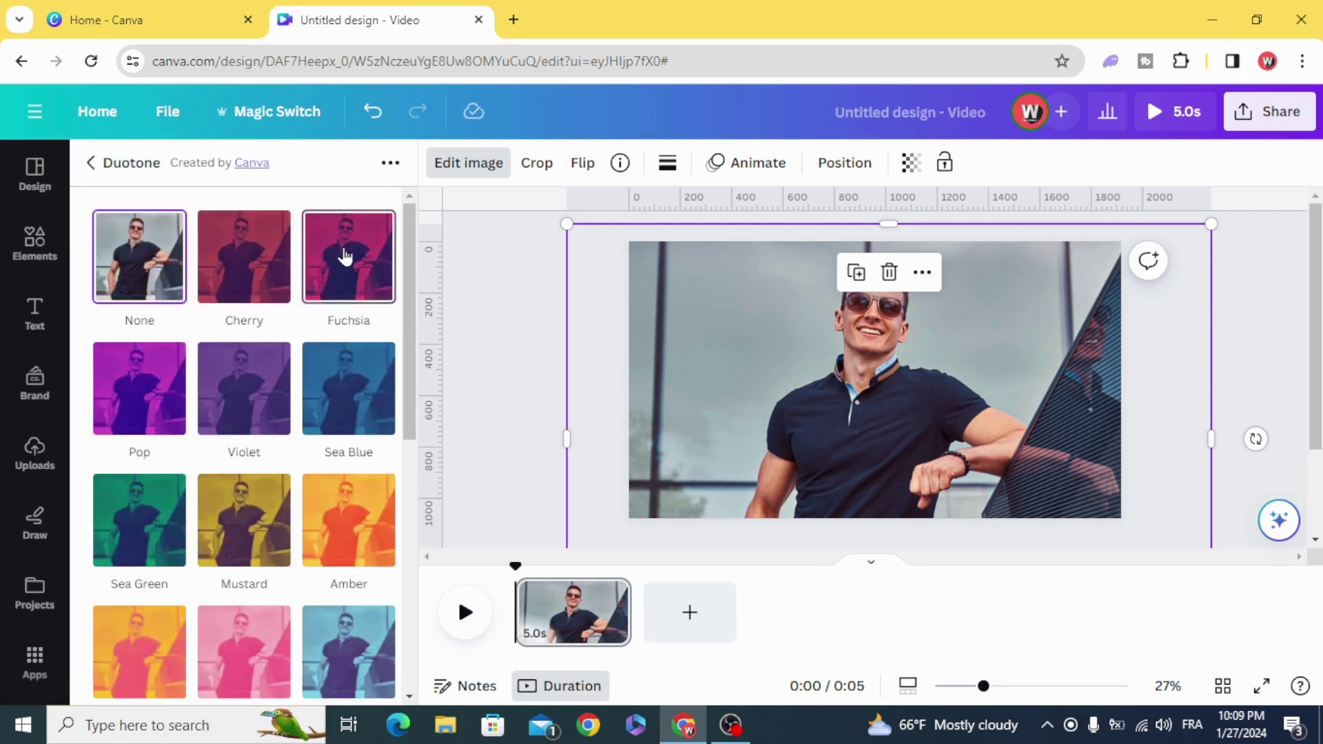
left_click(344, 256)
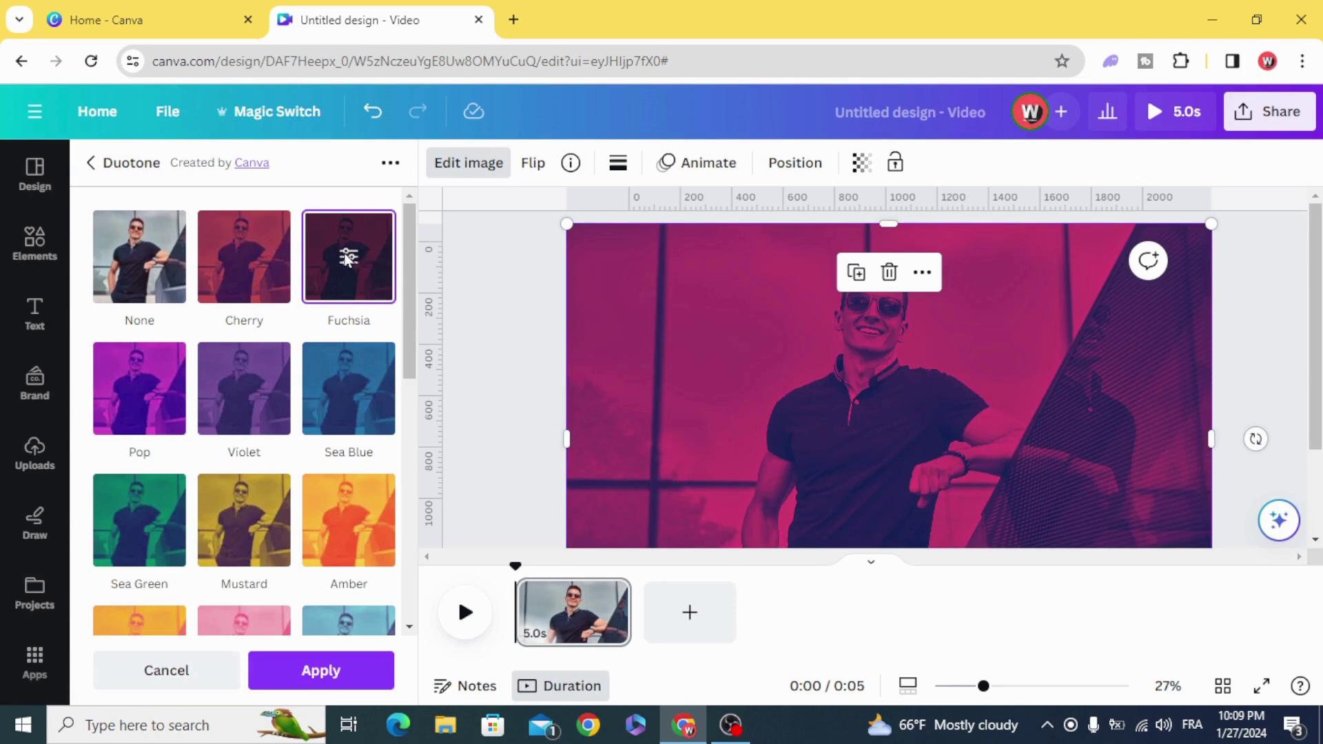
left_click(321, 672)
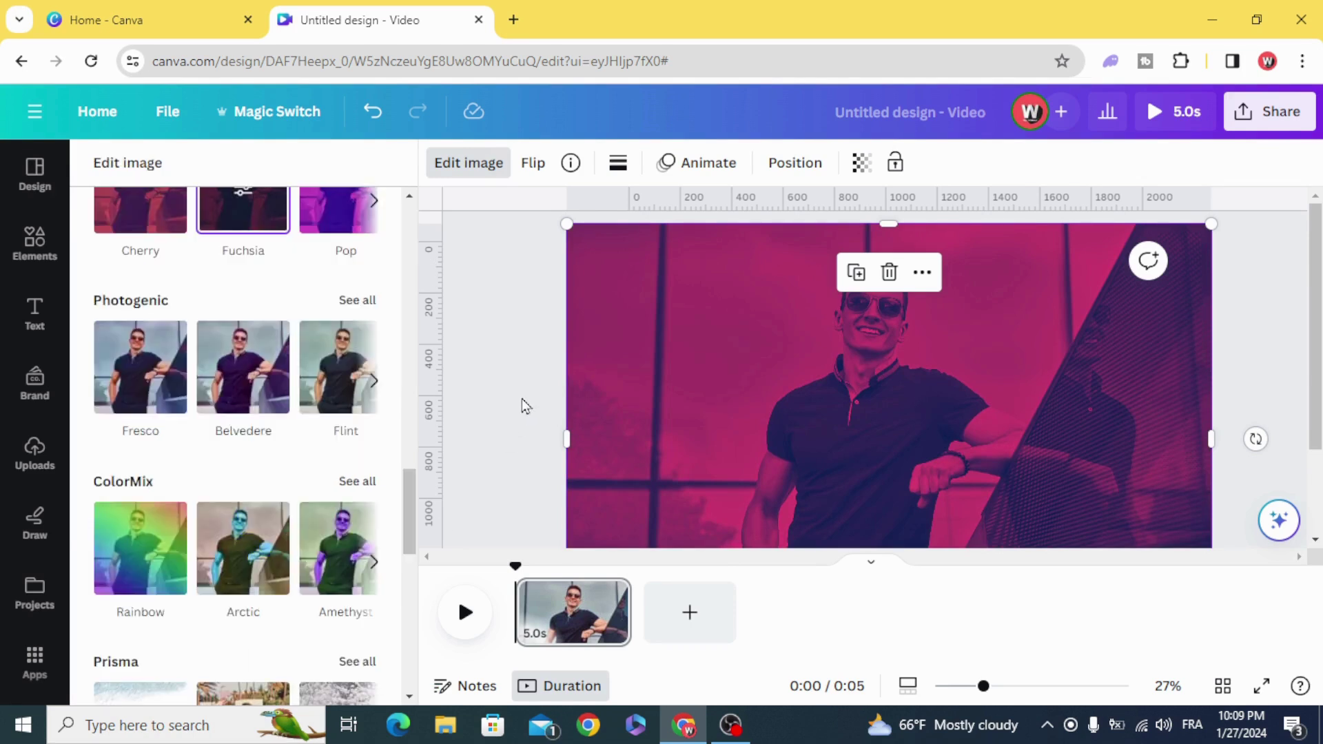
left_click(522, 398)
left_click(794, 389)
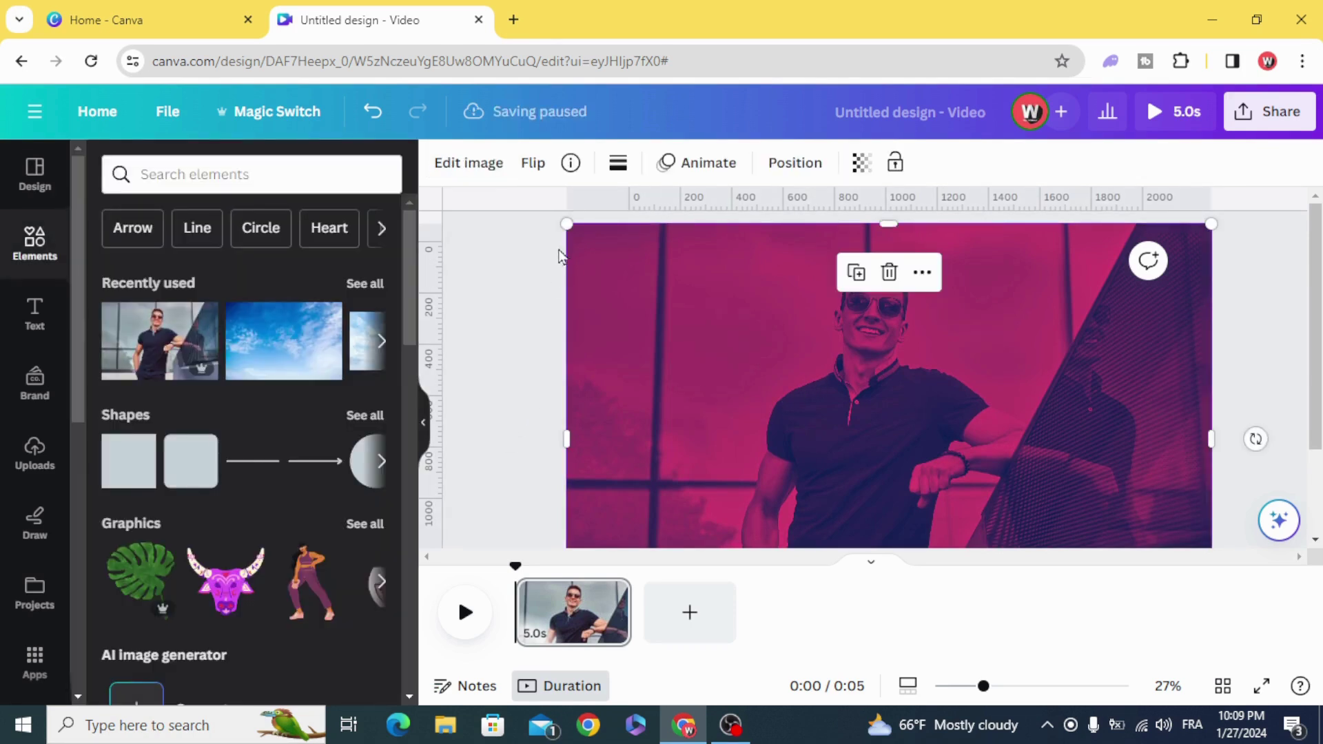
Stretch the photo slightly from its top-left corner and apply the Photo Zoom animation
left_click_drag(562, 228, 530, 209)
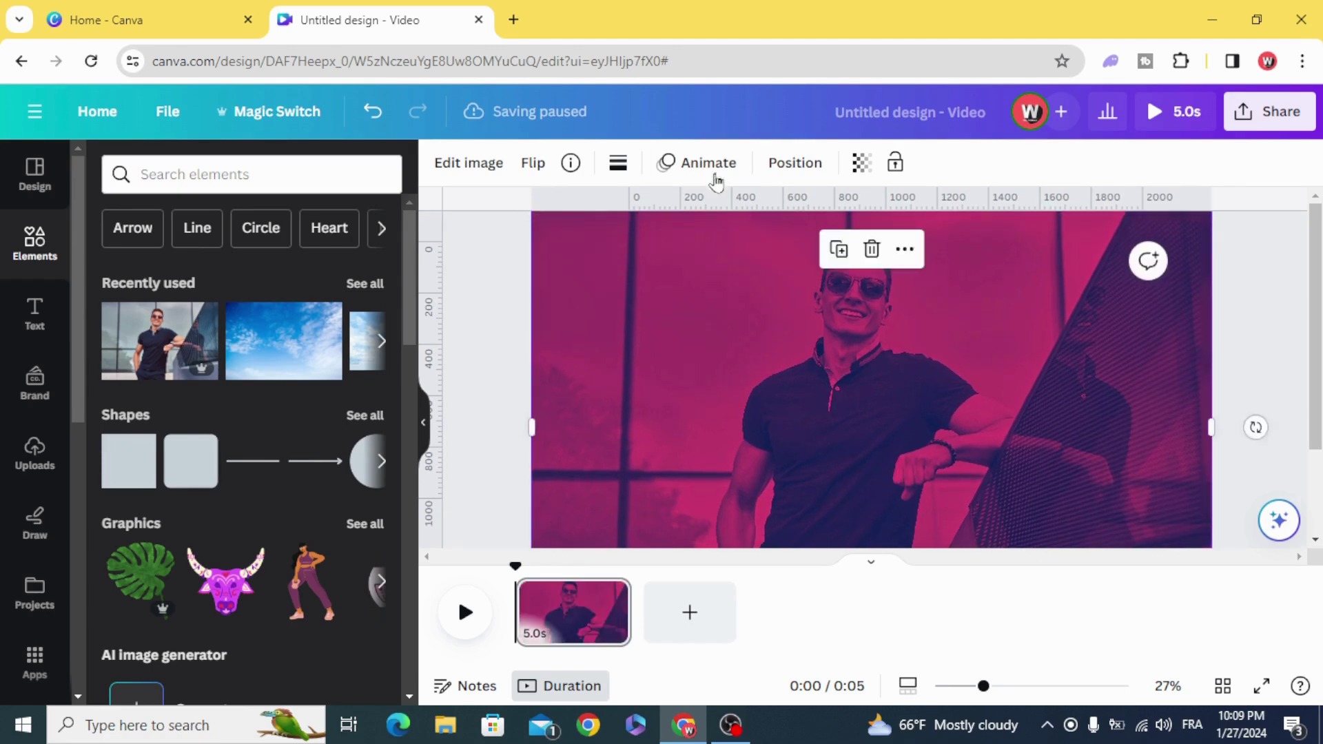
left_click(706, 163)
scroll(296, 499, "down", 6)
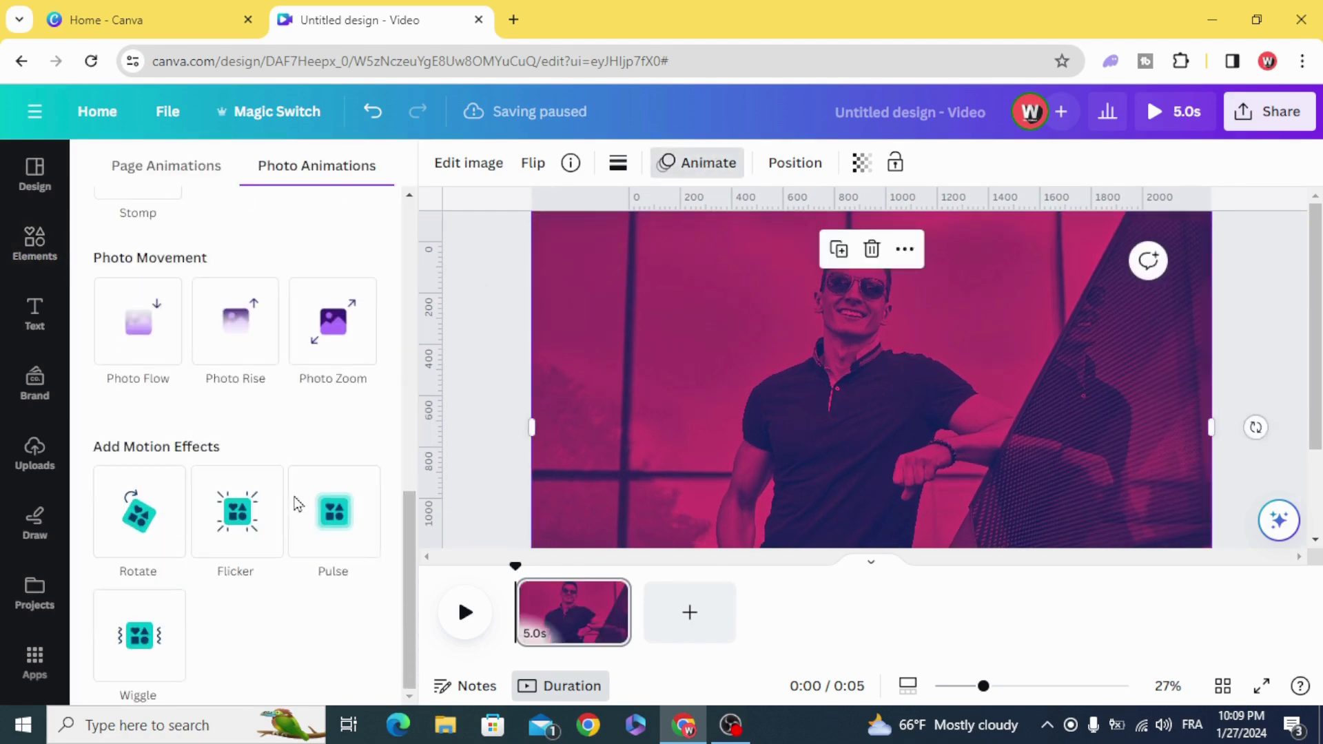
left_click(341, 360)
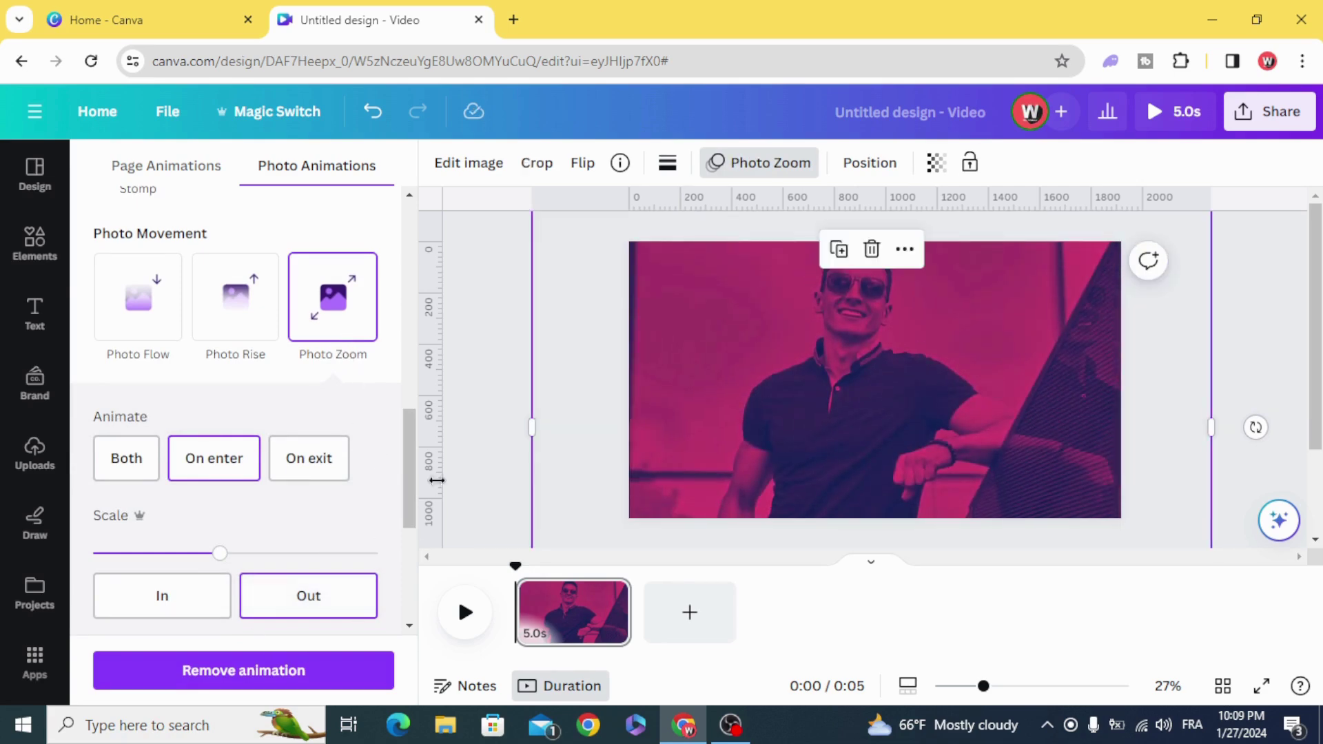
key("Escape")
left_click(491, 442)
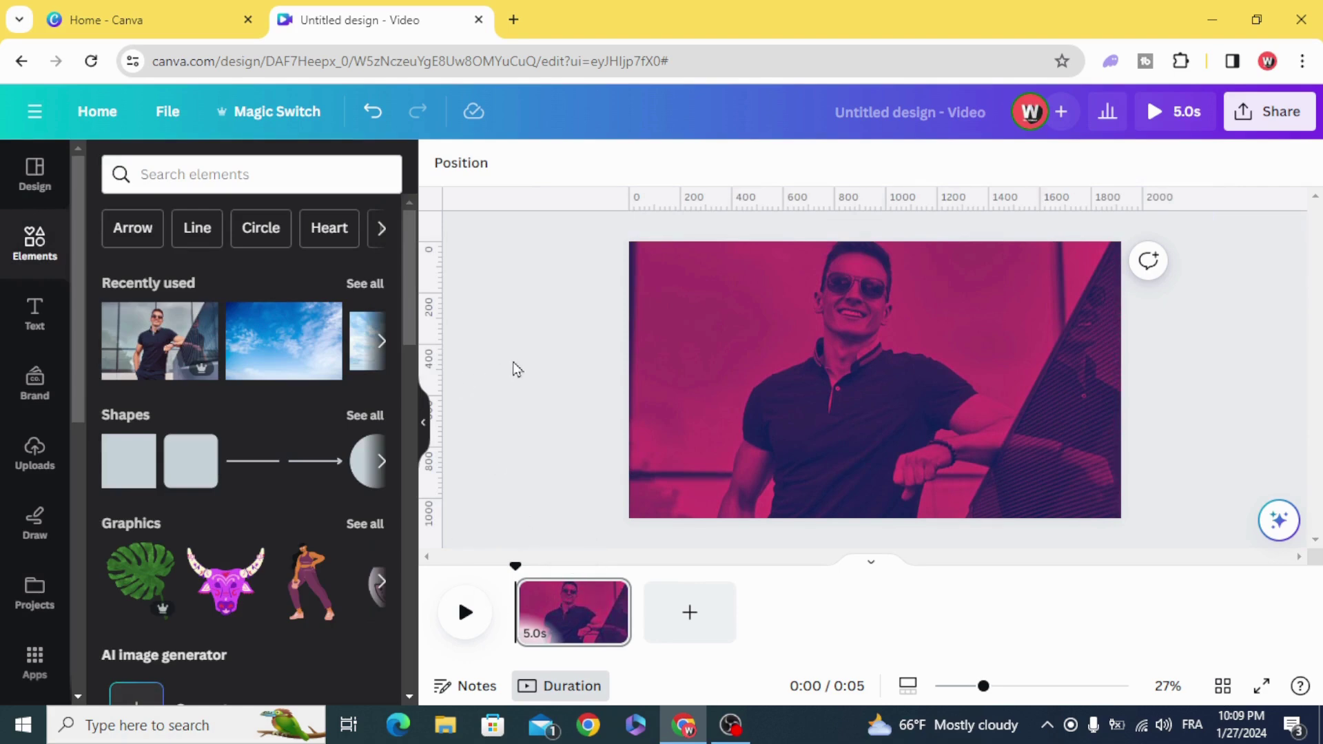
Add a heading text box to the page
left_click(33, 312)
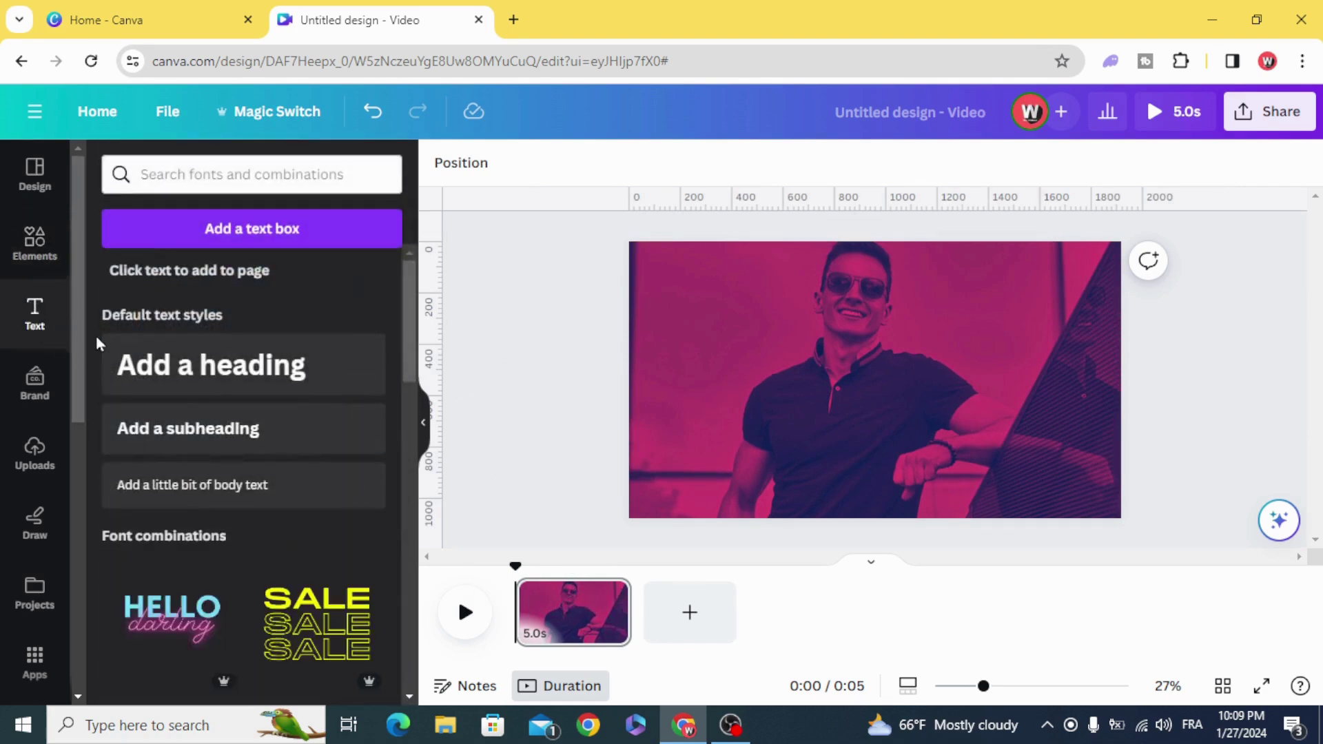
left_click(207, 382)
left_click(473, 333)
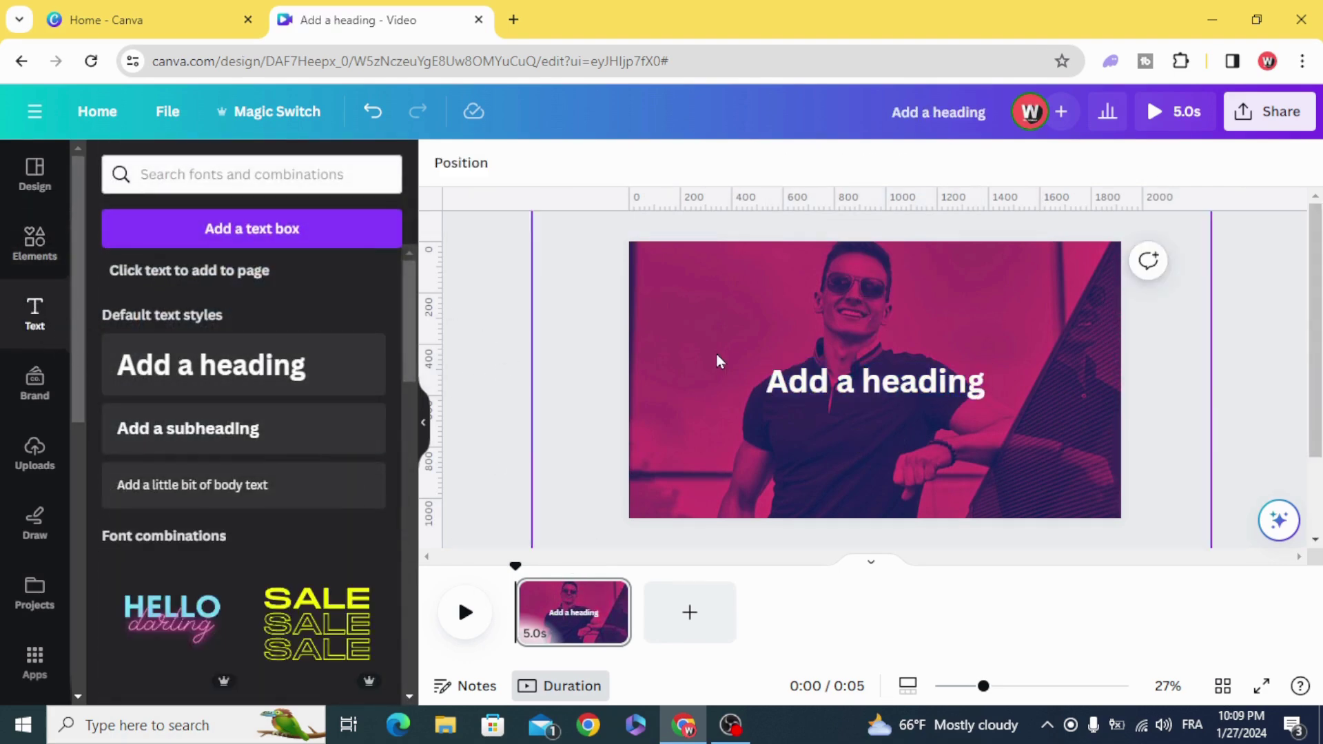
Replace the heading text with FASHION and enlarge it to size 169
double_click(826, 389)
triple_click(824, 384)
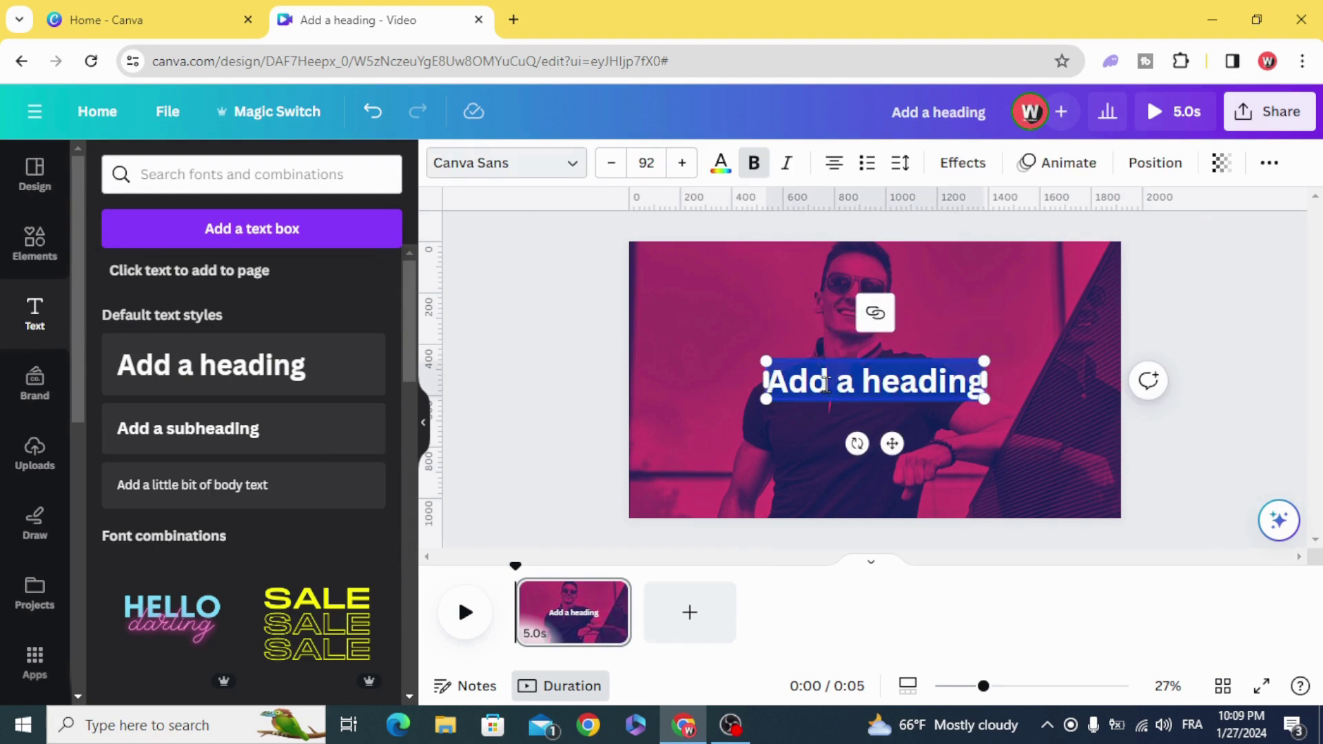
type("FASHION")
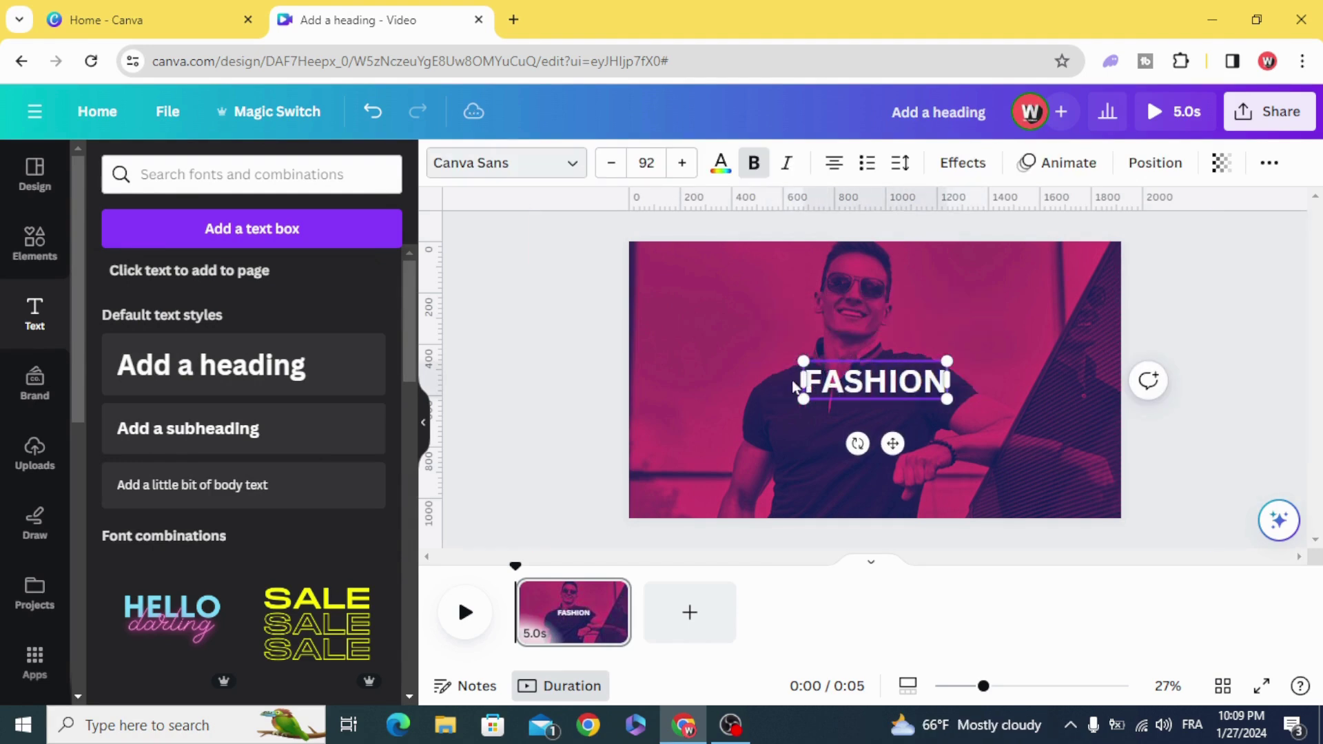
left_click_drag(803, 360, 686, 303)
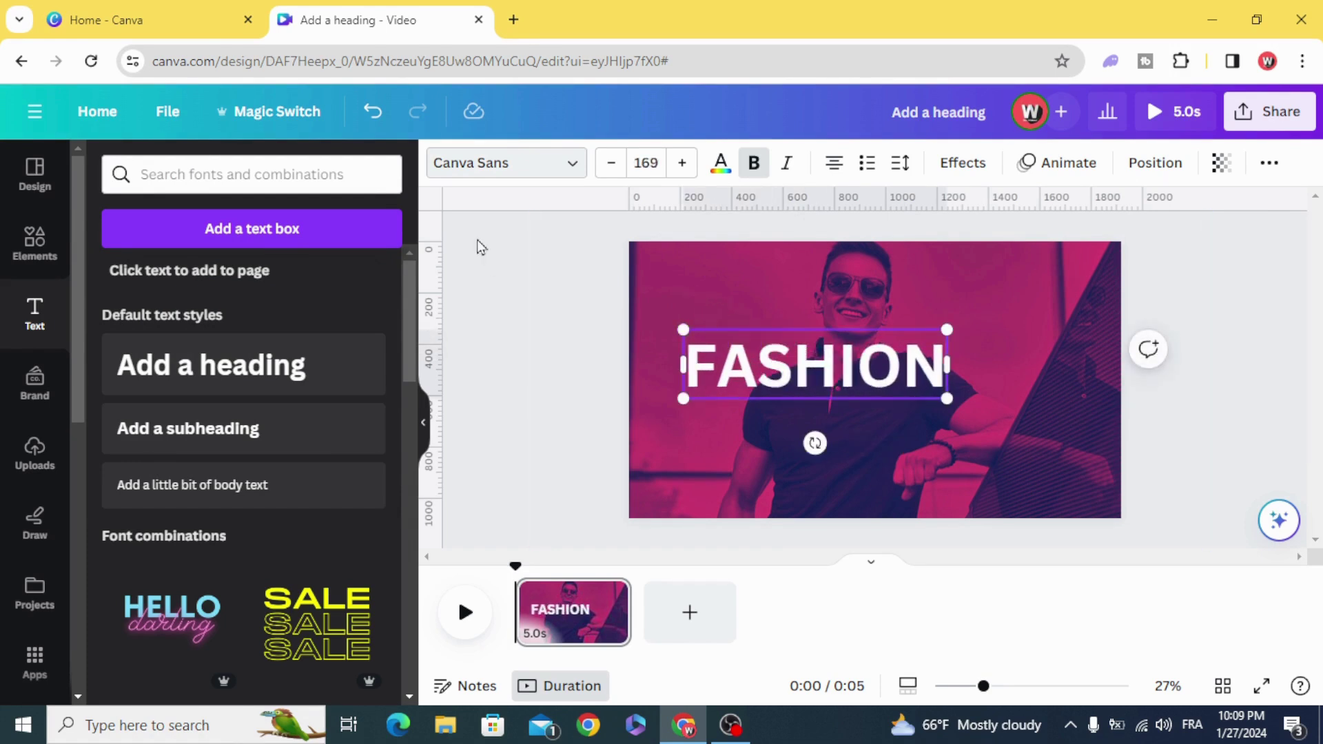
left_click(505, 171)
Search '210' and set the heading to the 210 수퍼사이즈 Black Box font
left_click(275, 219)
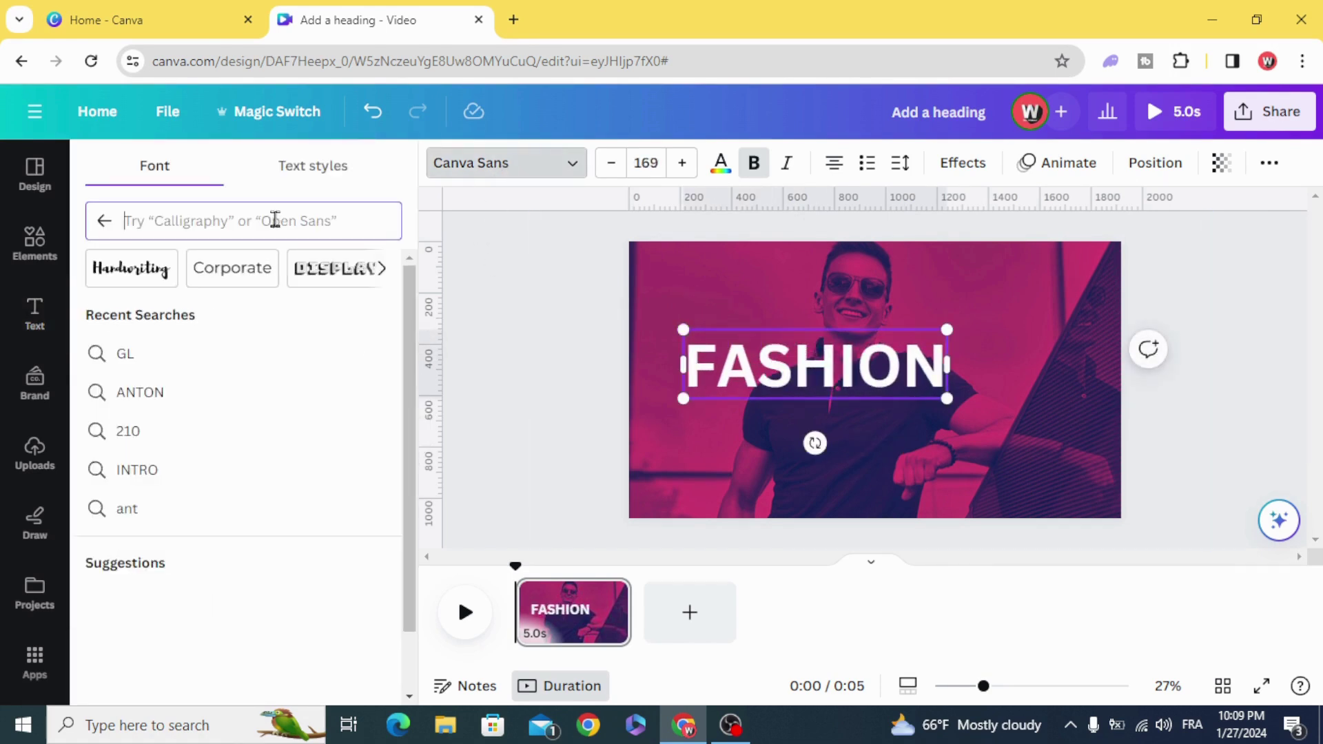
type("210")
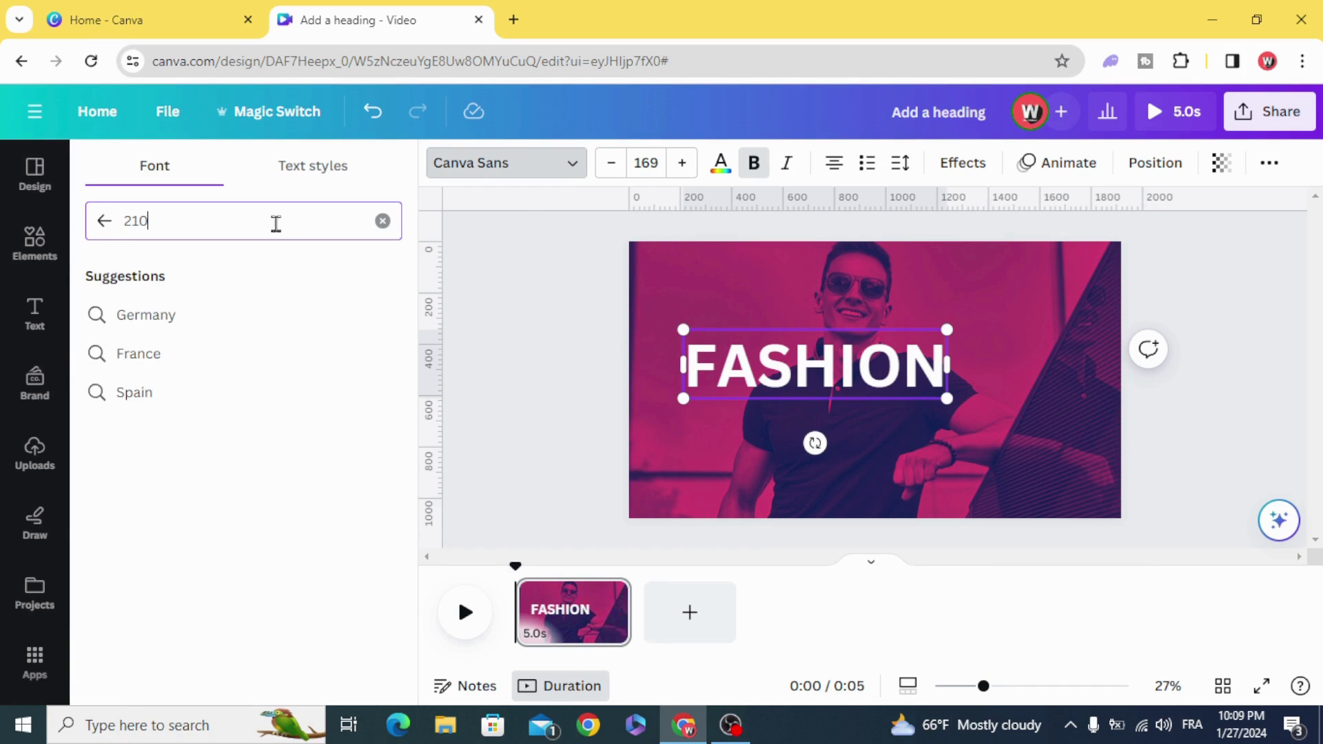
scroll(274, 464, "down", 10)
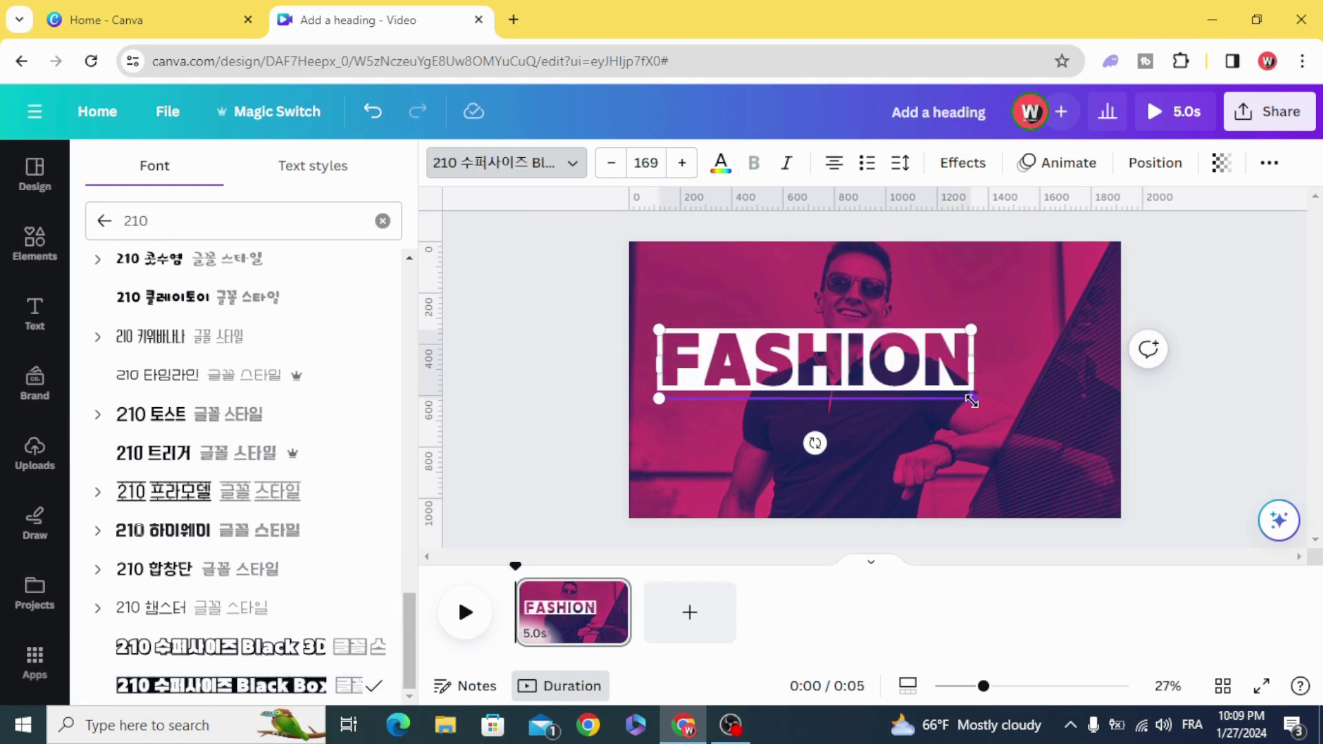
Enlarge FASHION to about size 291 and shift it right past the page edge
left_click_drag(972, 400, 1198, 448)
left_click(572, 368)
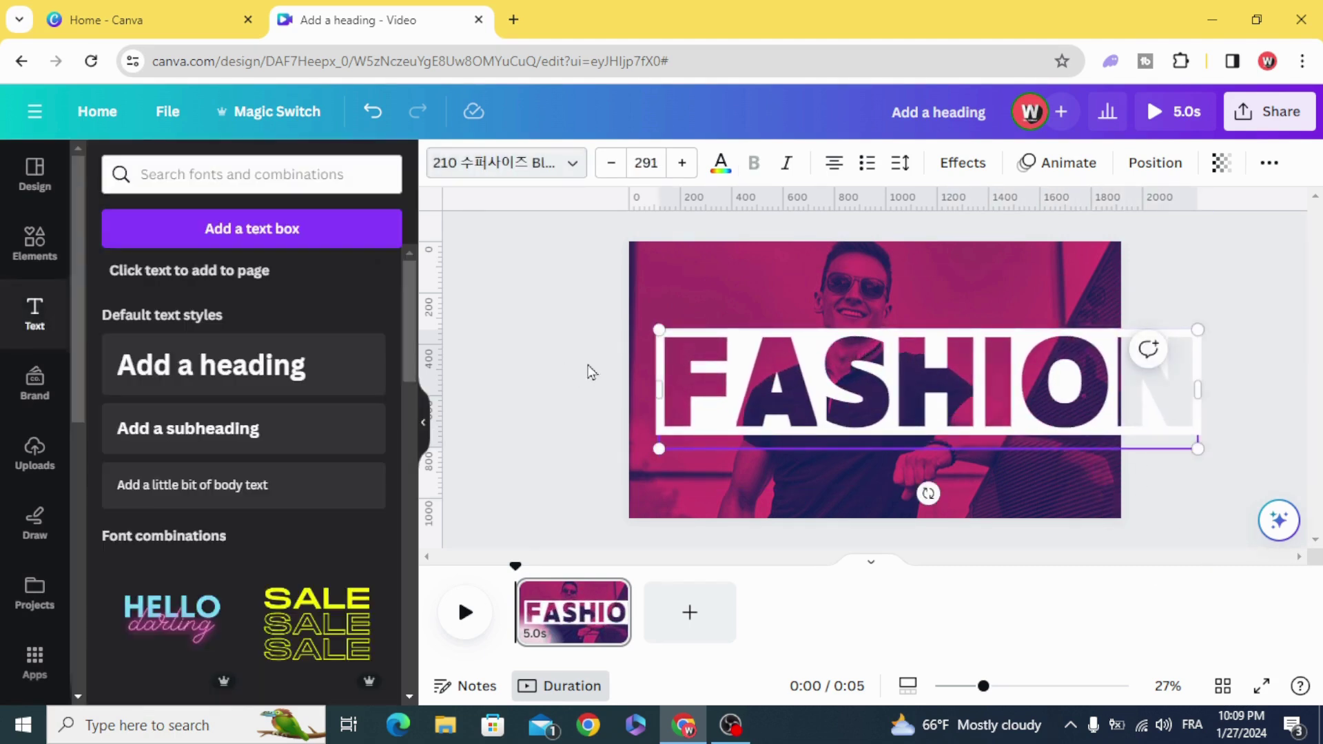
left_click_drag(708, 423, 792, 417)
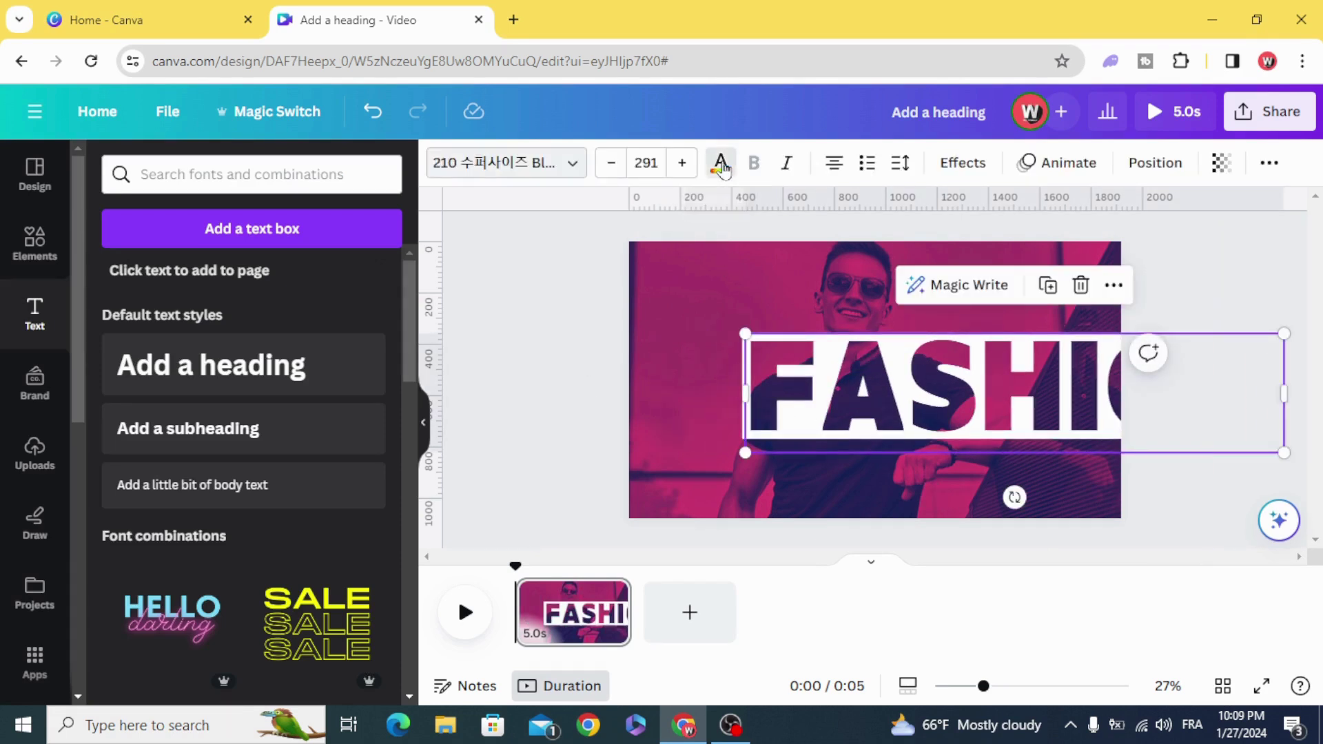
Colour the FASHION text with the magenta swatch from the photo's colours
left_click(720, 164)
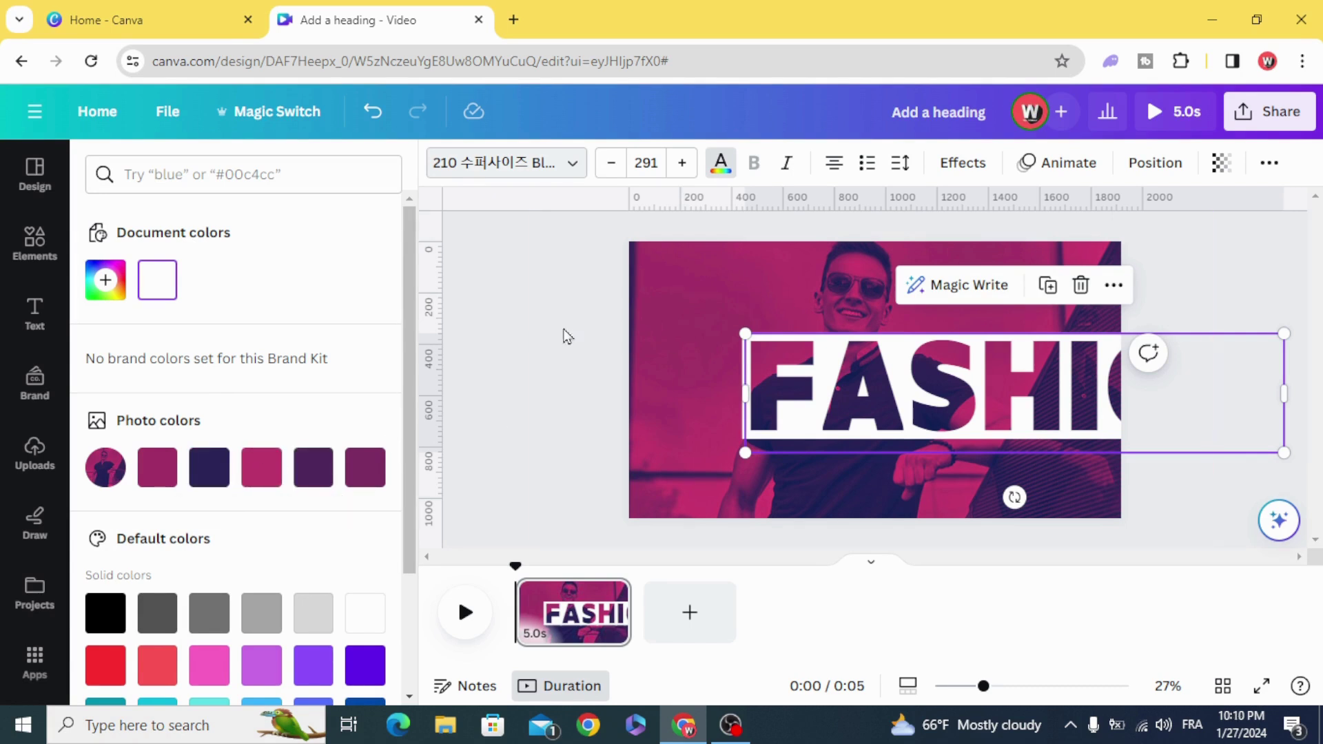
left_click(256, 473)
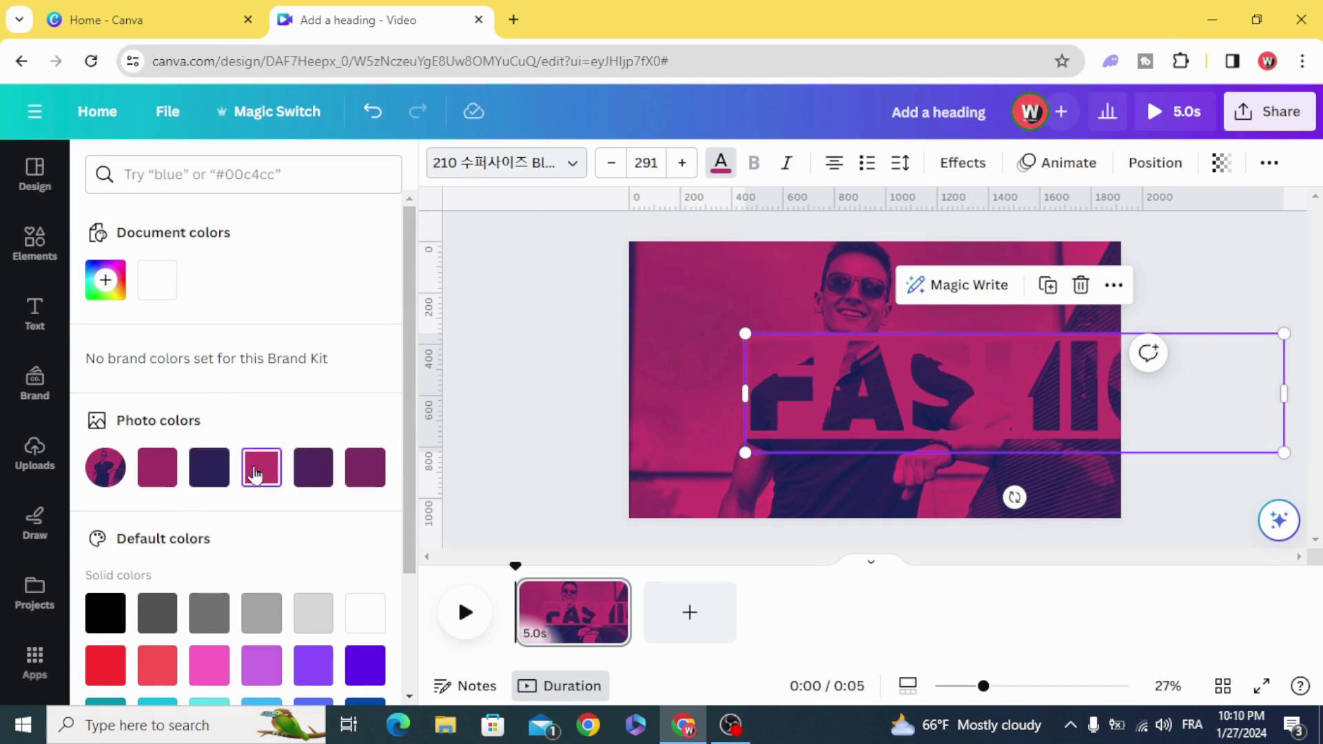
left_click(208, 470)
left_click(156, 472)
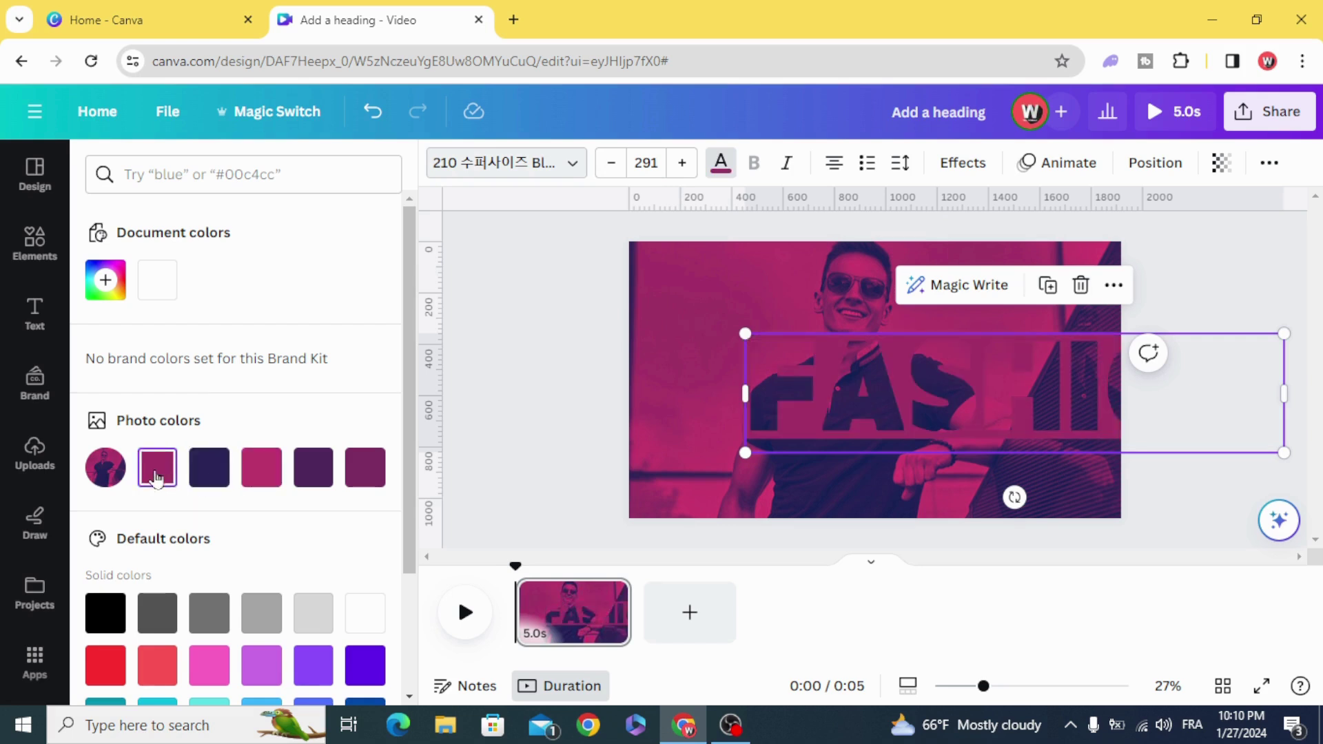
Enlarge the FASHION letters step by step to size 786, positioned to fill the photo
left_click_drag(759, 372, 874, 467)
left_click_drag(836, 414, 442, 326)
left_click_drag(683, 424, 956, 424)
left_click_drag(727, 335, 448, 271)
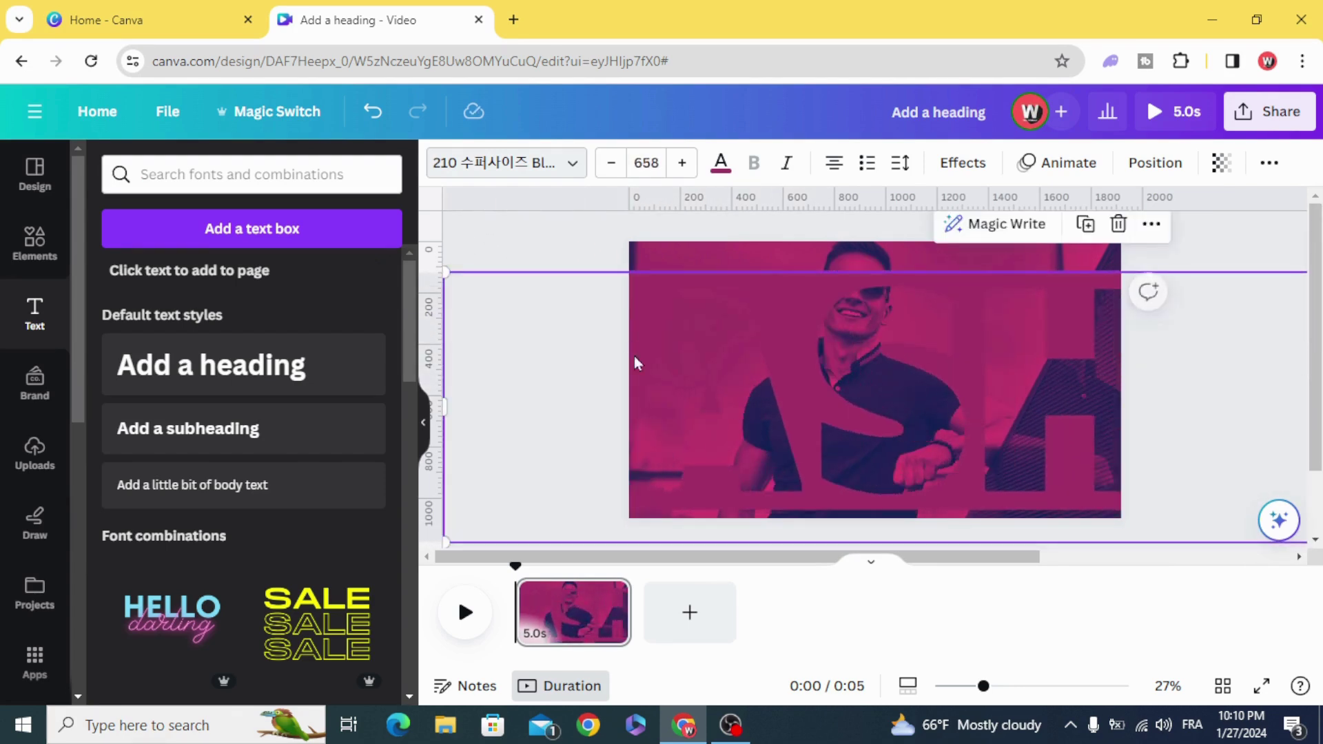
left_click_drag(635, 363, 920, 390)
left_click_drag(675, 288, 511, 242)
left_click_drag(679, 340, 905, 382)
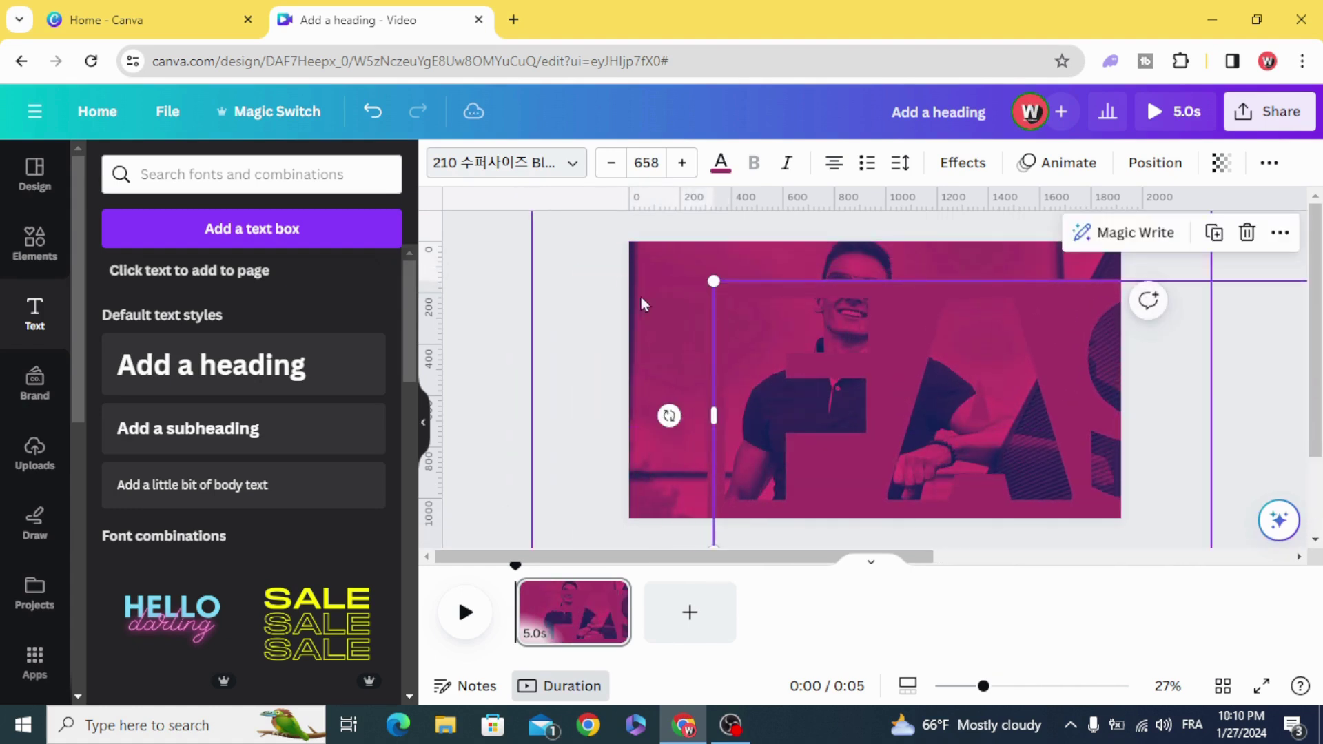
left_click_drag(716, 281, 479, 224)
left_click_drag(781, 377, 925, 385)
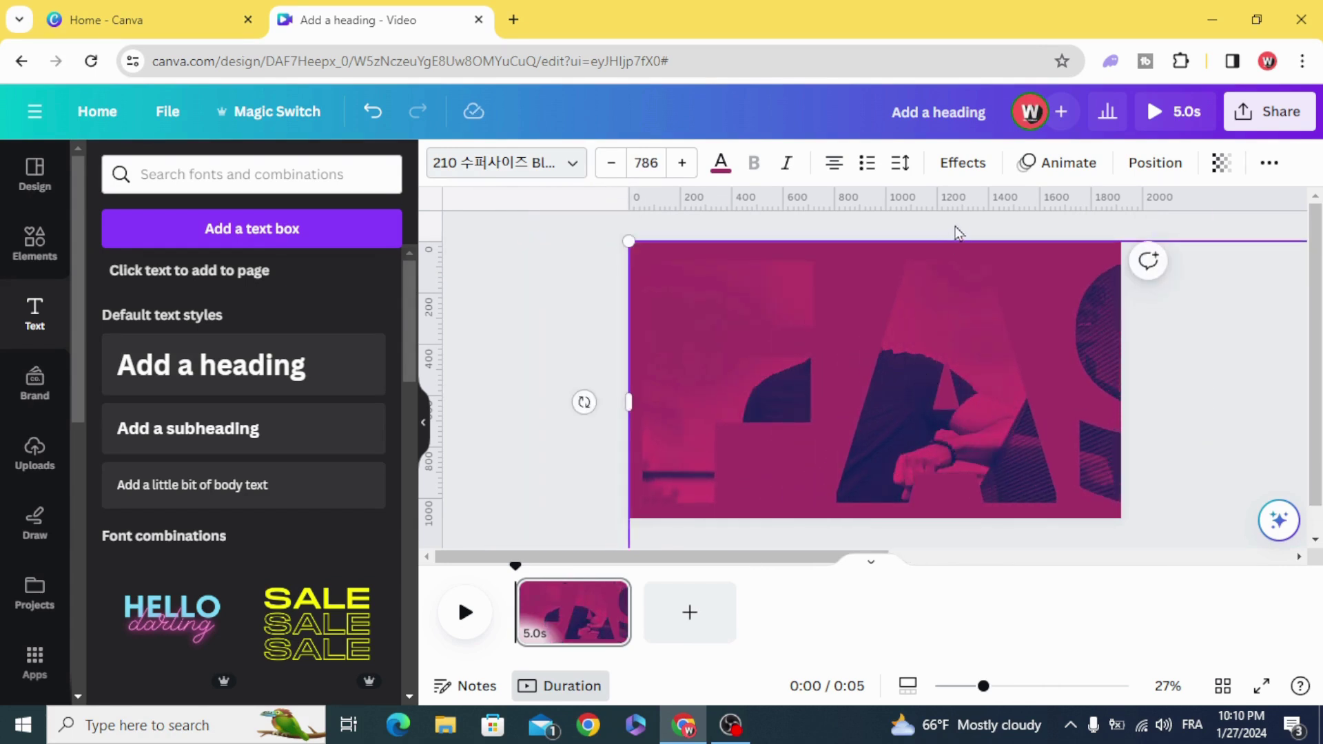
Set the giant letters' transparency to 50
left_click(1222, 164)
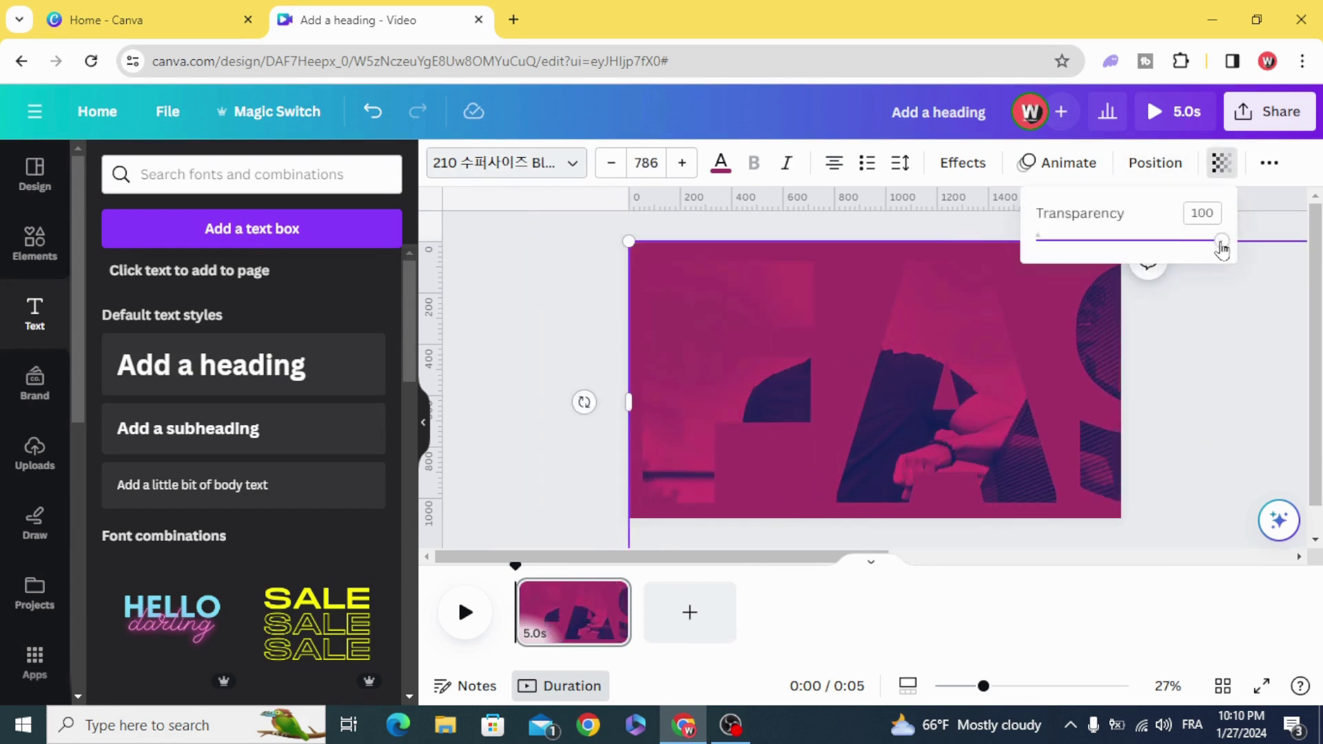
left_click_drag(1222, 242, 1166, 241)
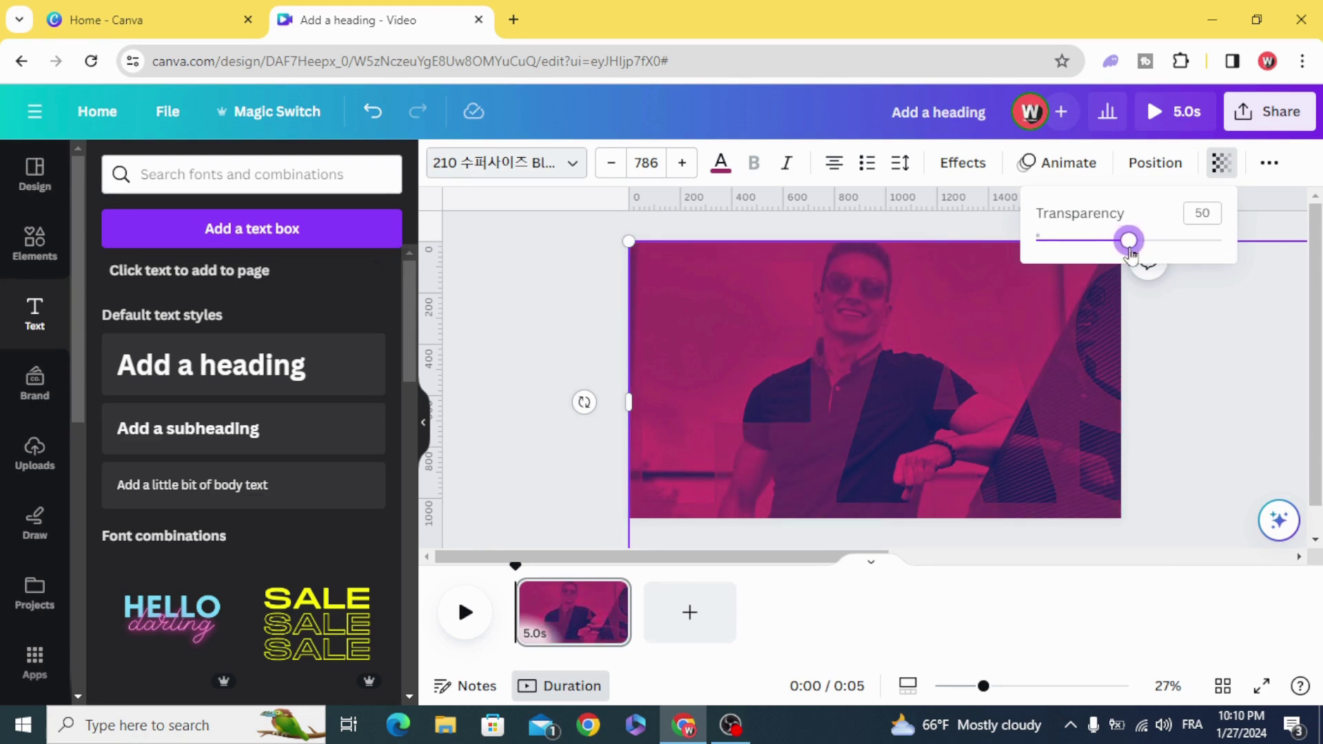
left_click(552, 332)
Record a leftward custom motion path for the giant letters with Steady movement
left_click(552, 332)
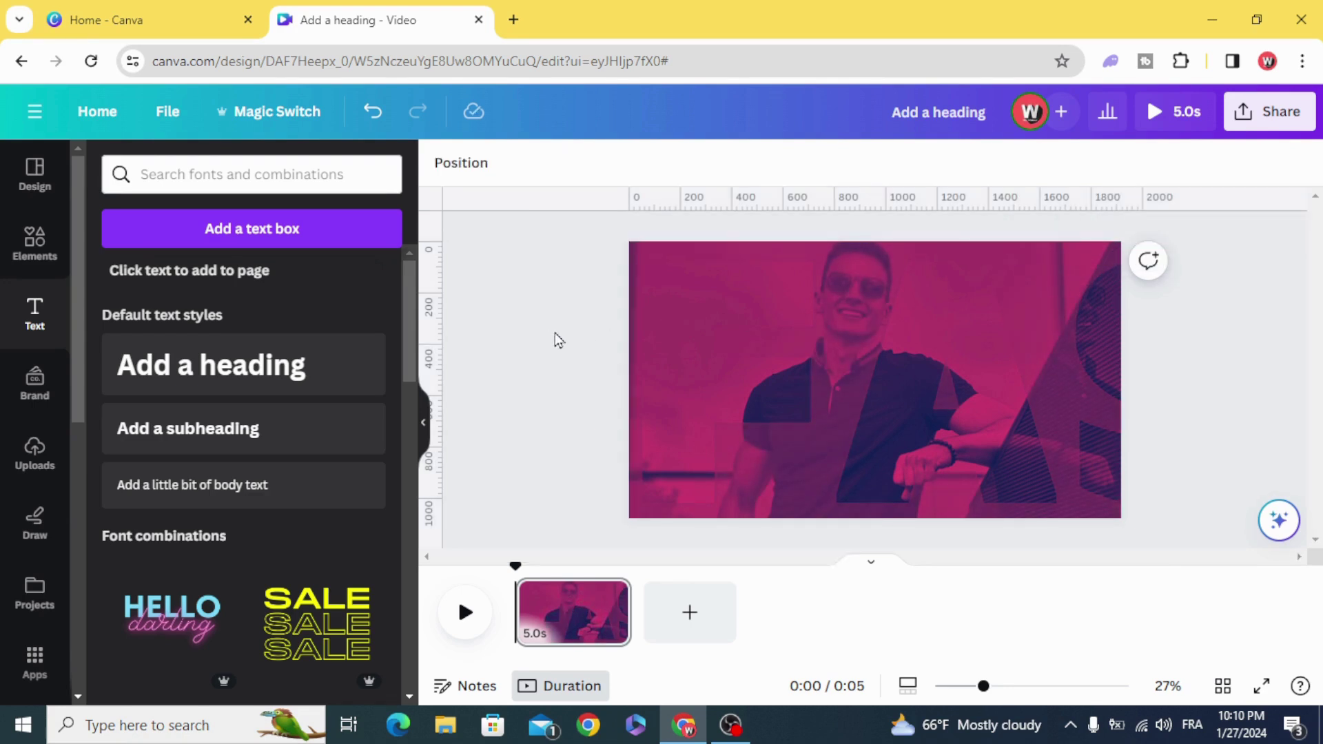
left_click(739, 360)
left_click(1071, 172)
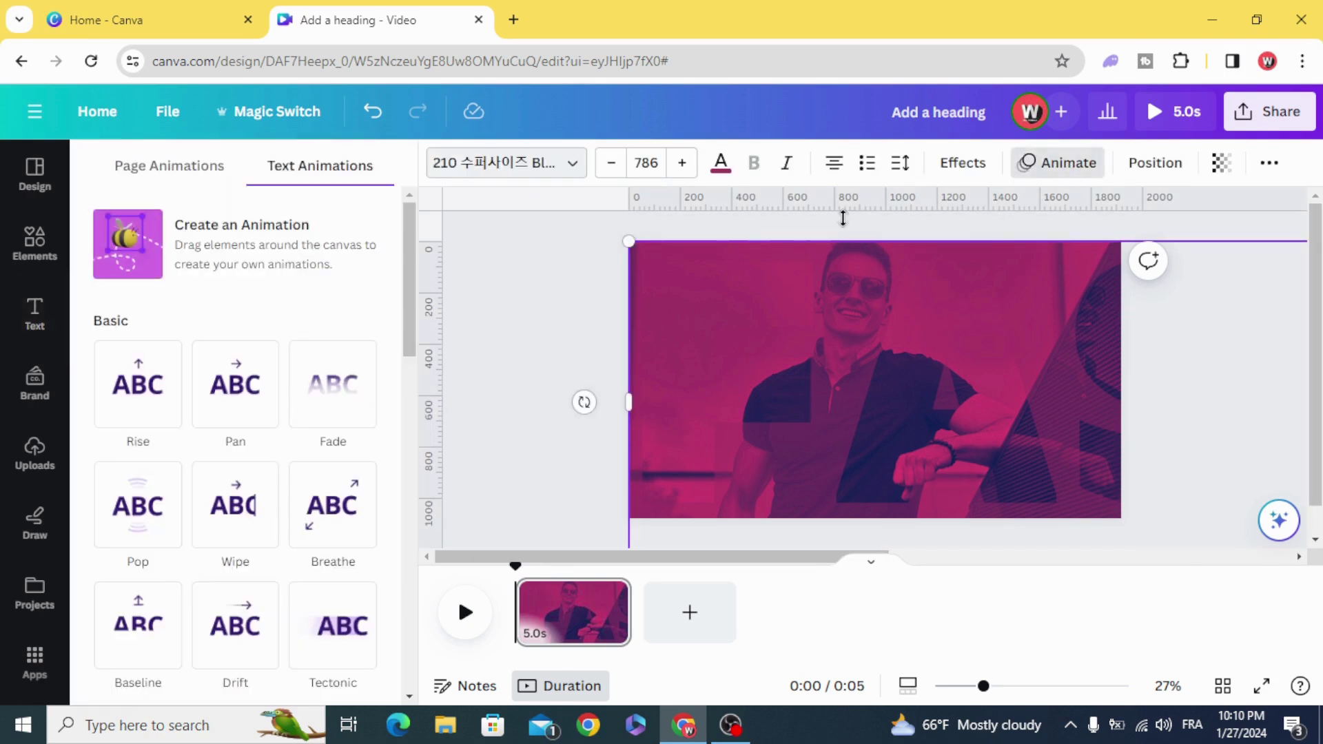
left_click(260, 252)
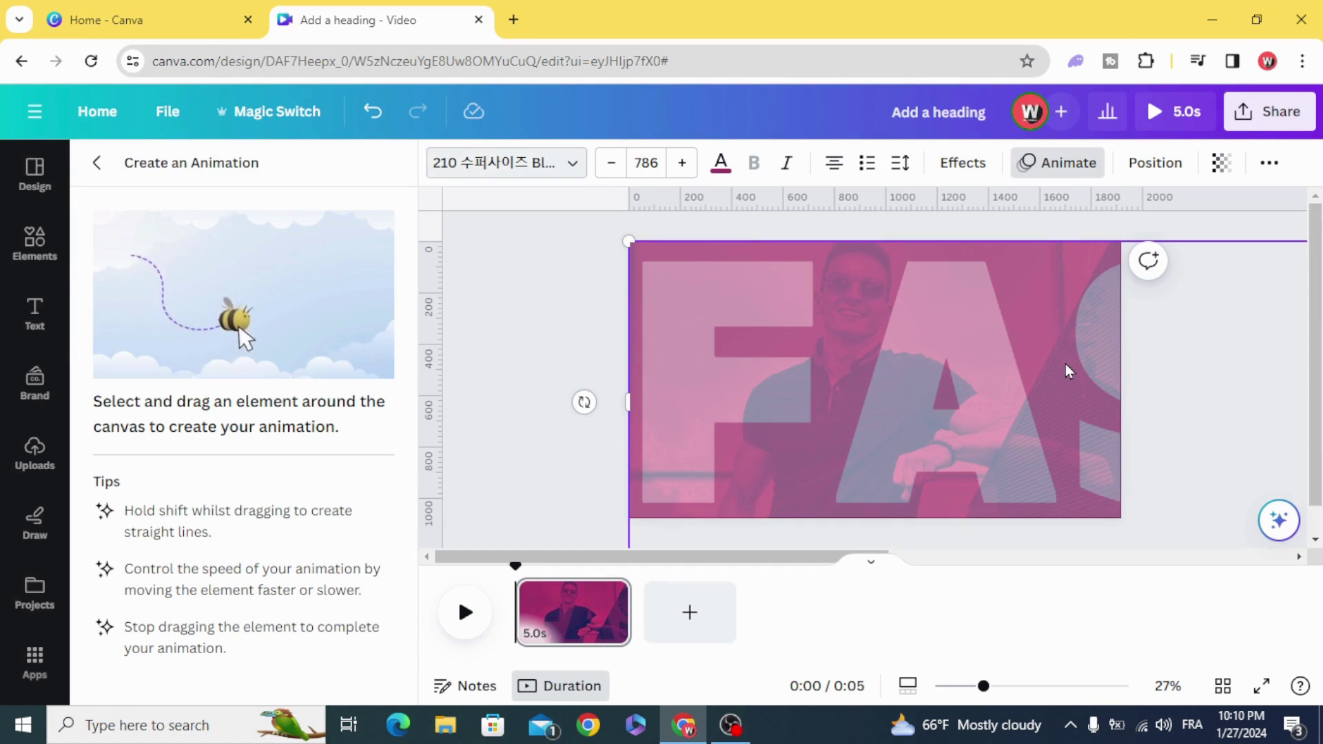
mouse_move(1076, 373)
left_mouse_down()
mouse_move(195, 395)
mouse_move(157, 286)
mouse_move(139, 281)
mouse_move(142, 293)
left_mouse_up()
left_click(341, 263)
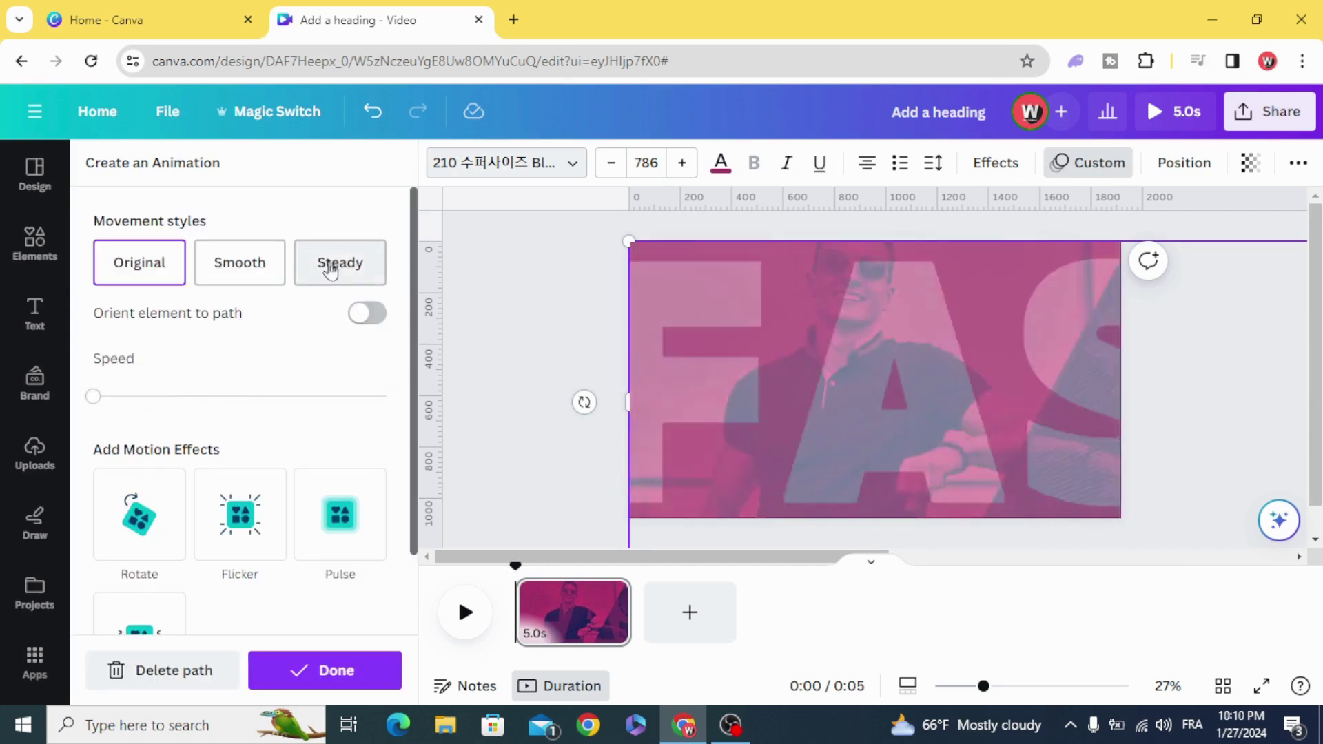
Finish the custom animation and add a new heading that reads FASHION
left_click(318, 668)
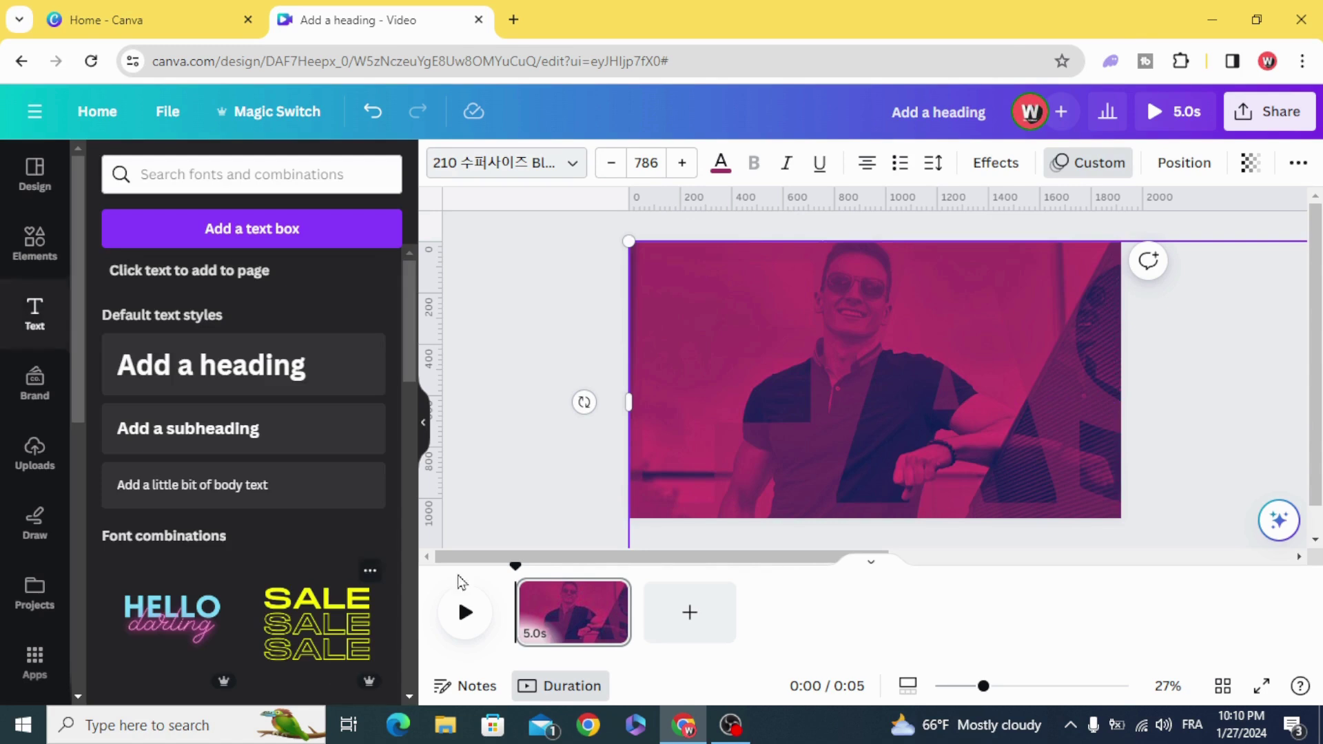
left_click(538, 372)
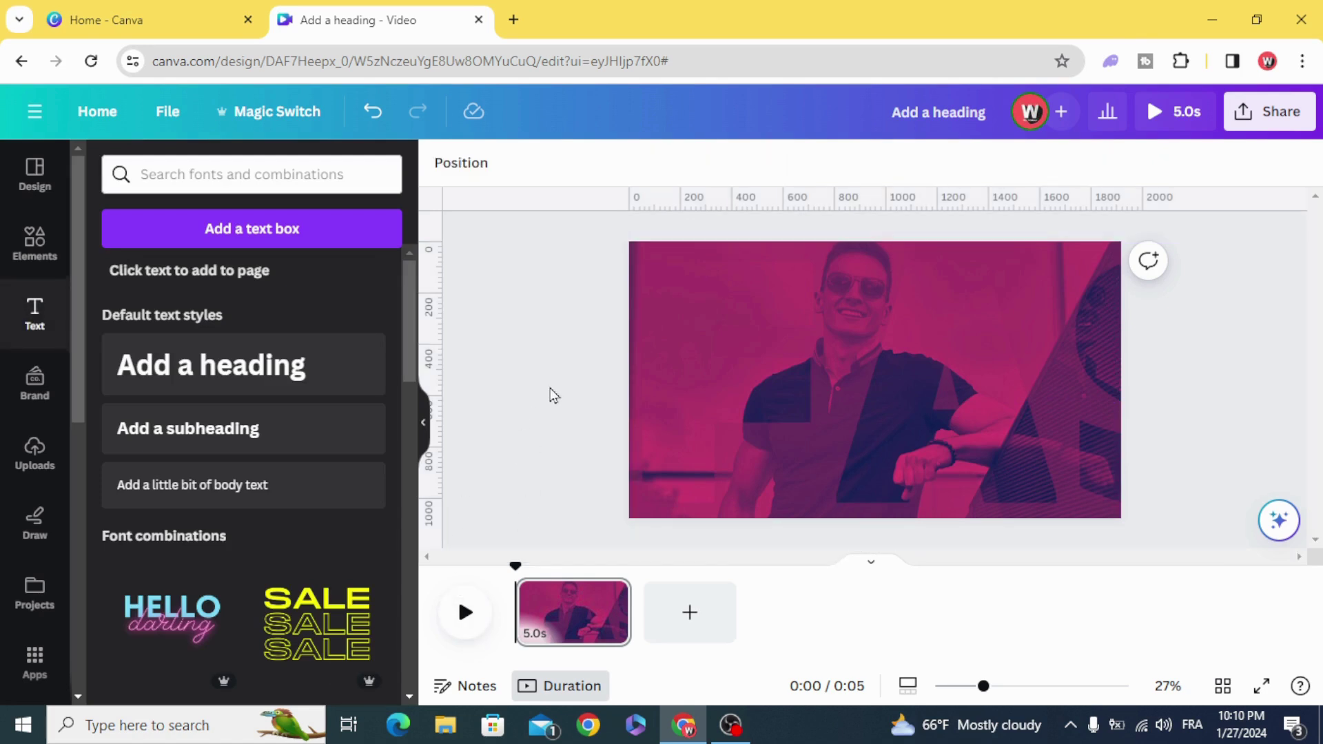
left_click(207, 368)
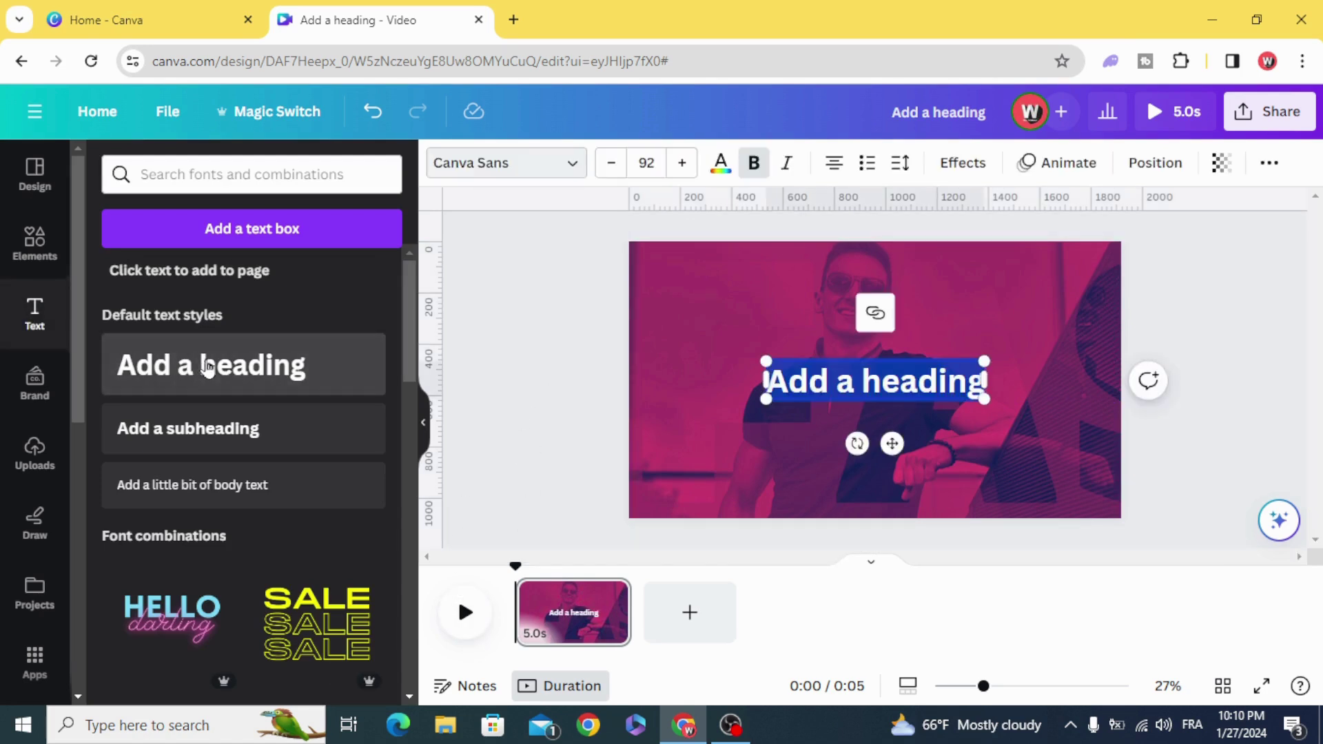
left_click(535, 336)
left_click(770, 384)
left_click(813, 382)
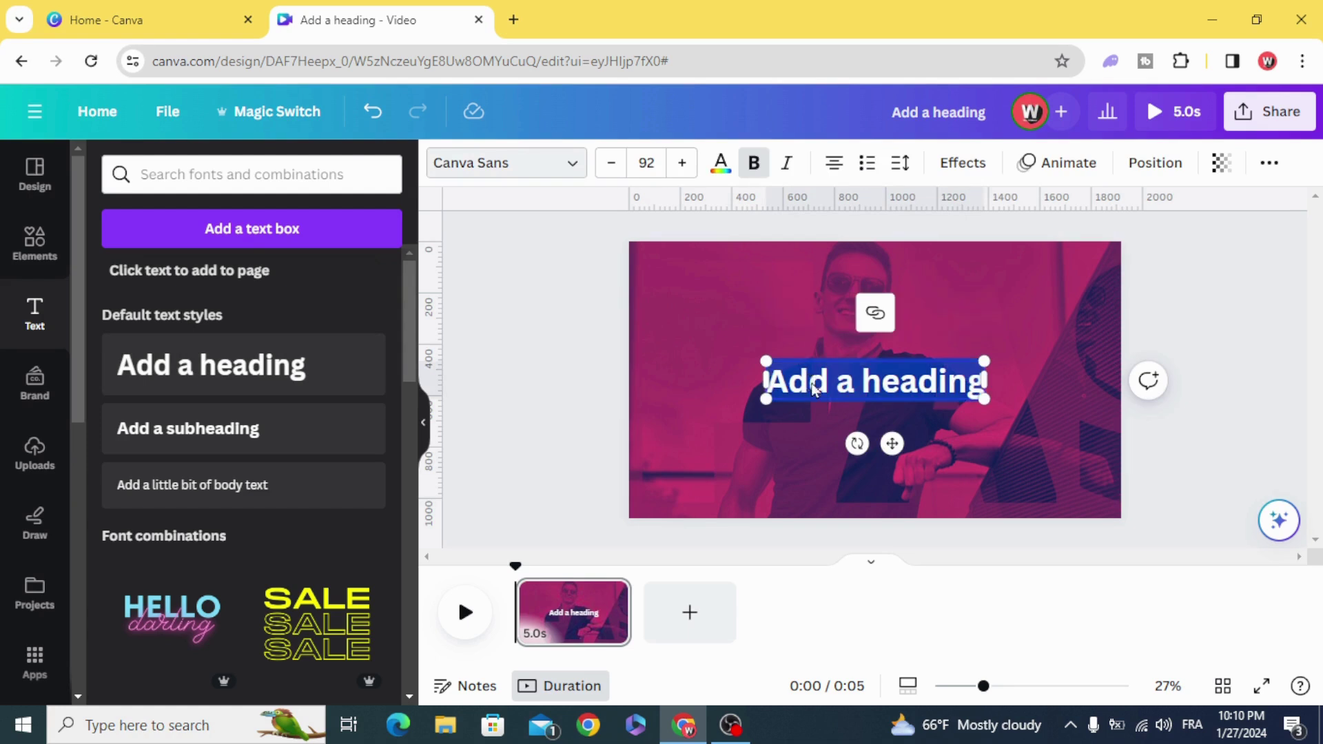
type("FASHION")
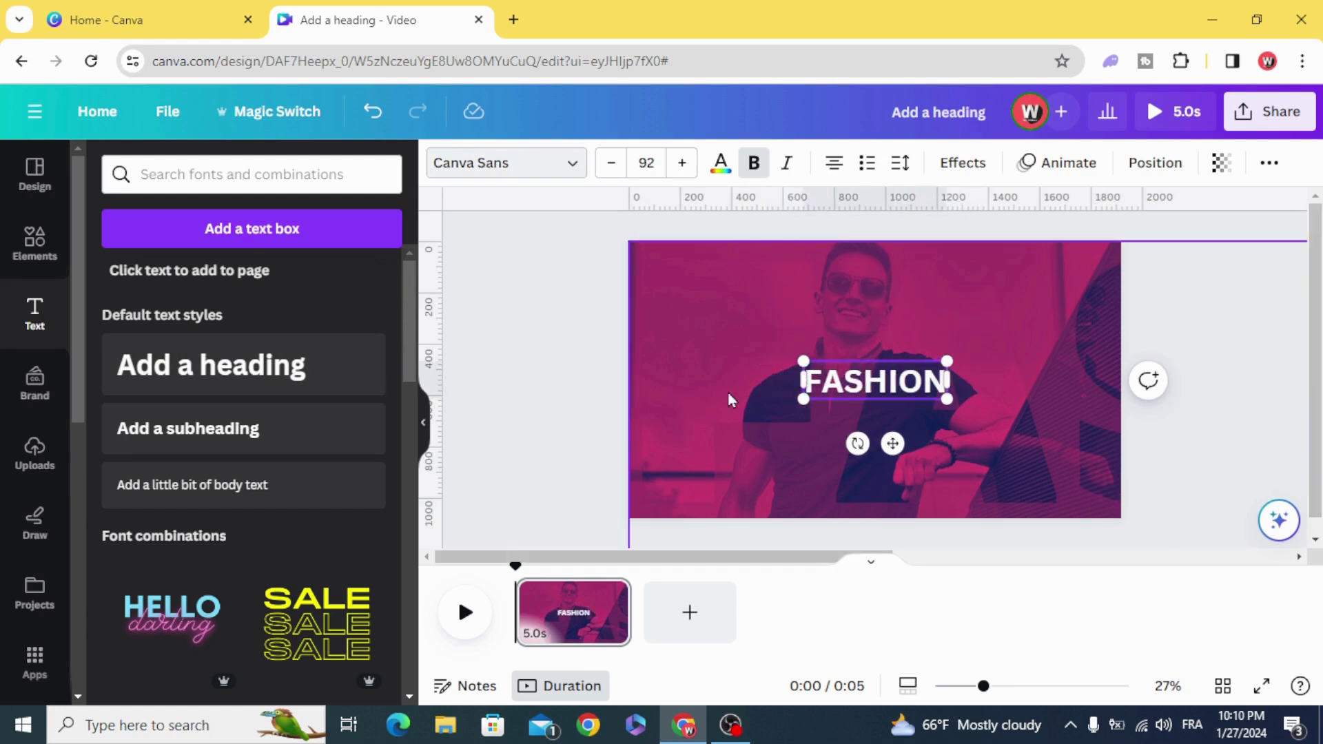
key("Escape")
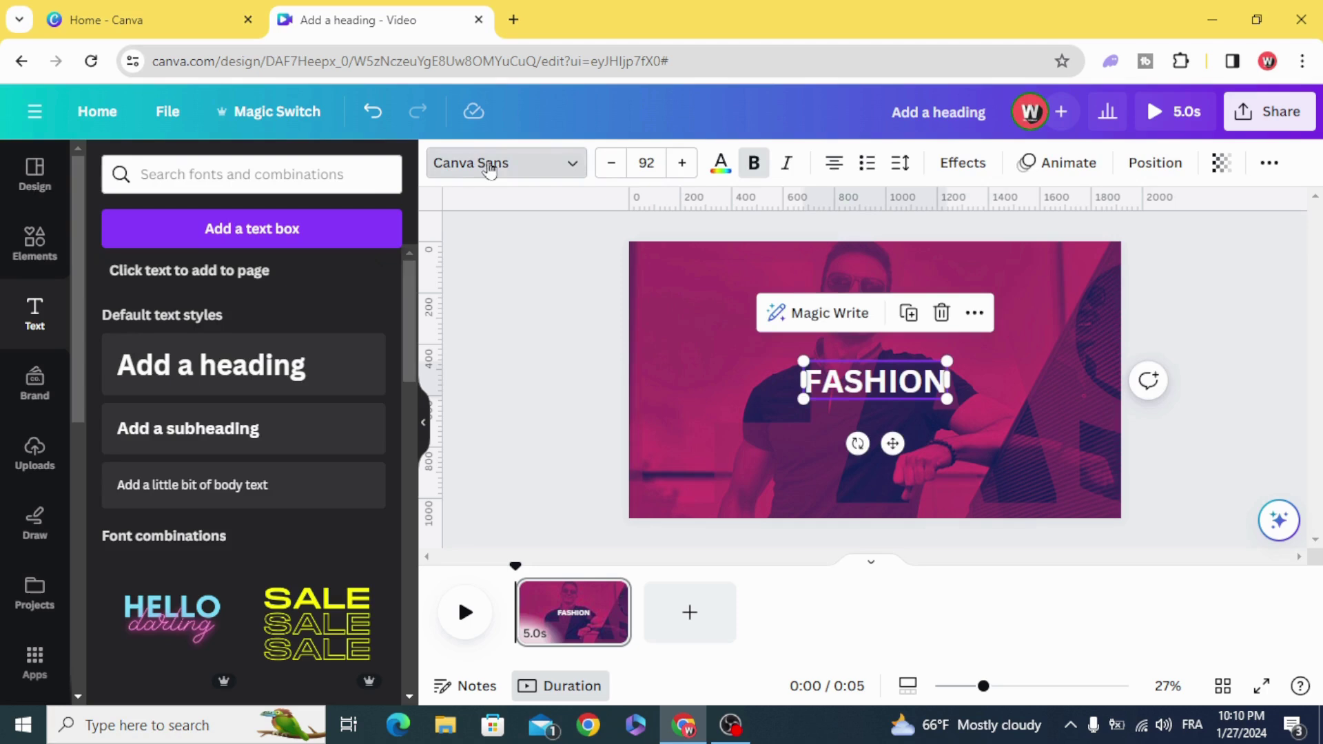
Set FASHION in the Intro font at size 161 and centre it on the photo
left_click(490, 169)
double_click(273, 232)
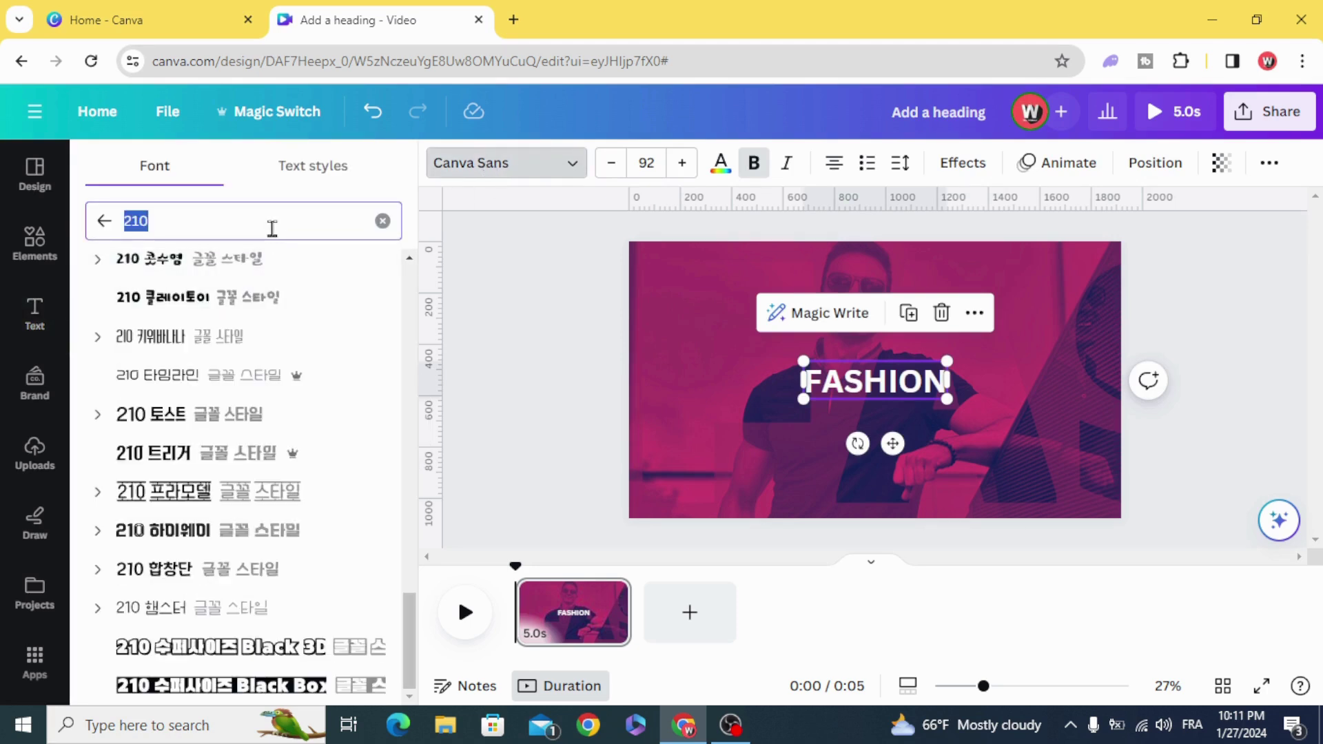
type("INTRO")
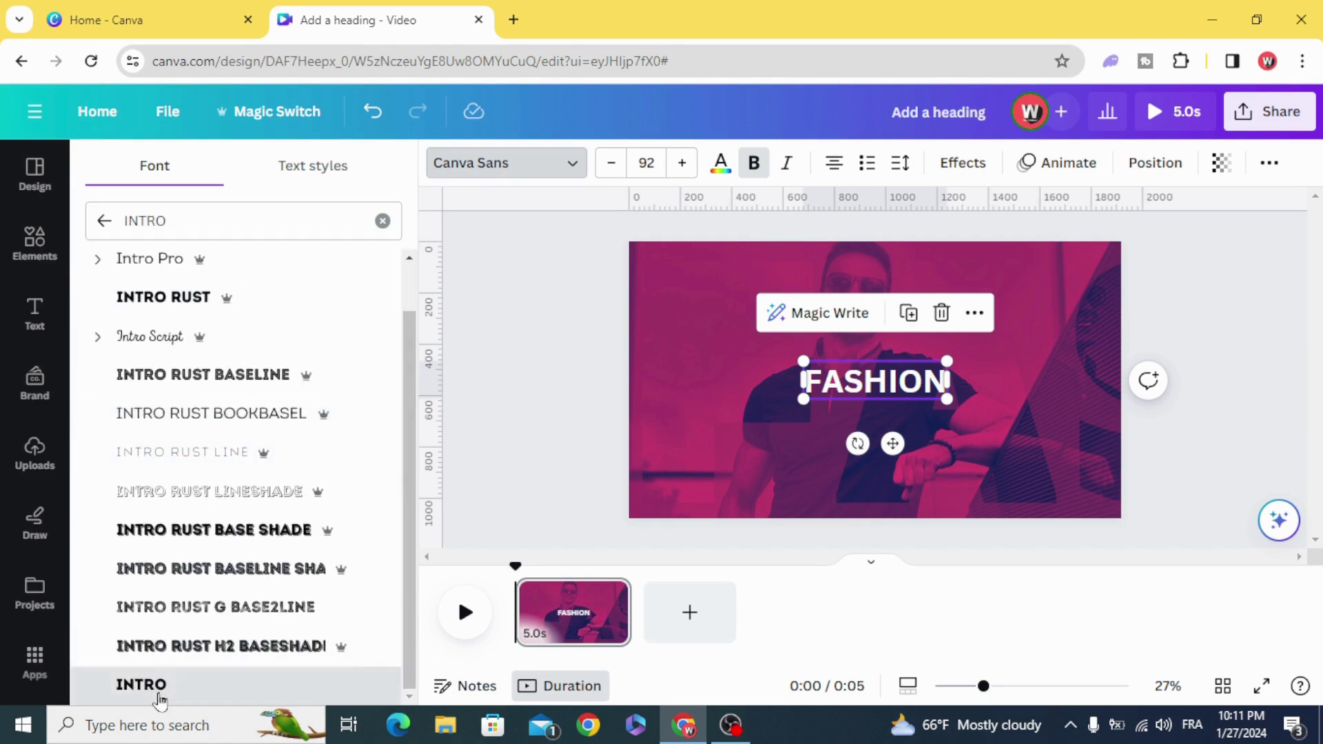
left_click(159, 698)
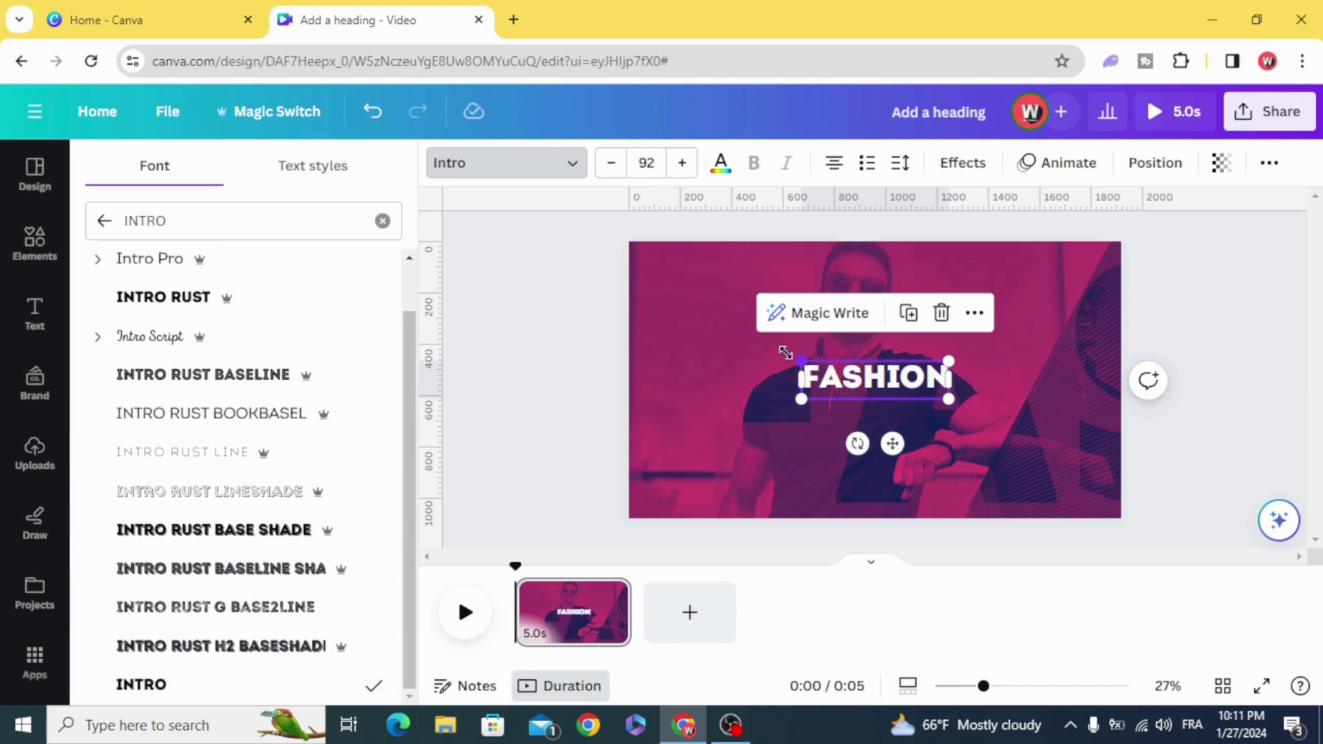
left_click_drag(785, 352, 676, 325)
left_click(564, 350)
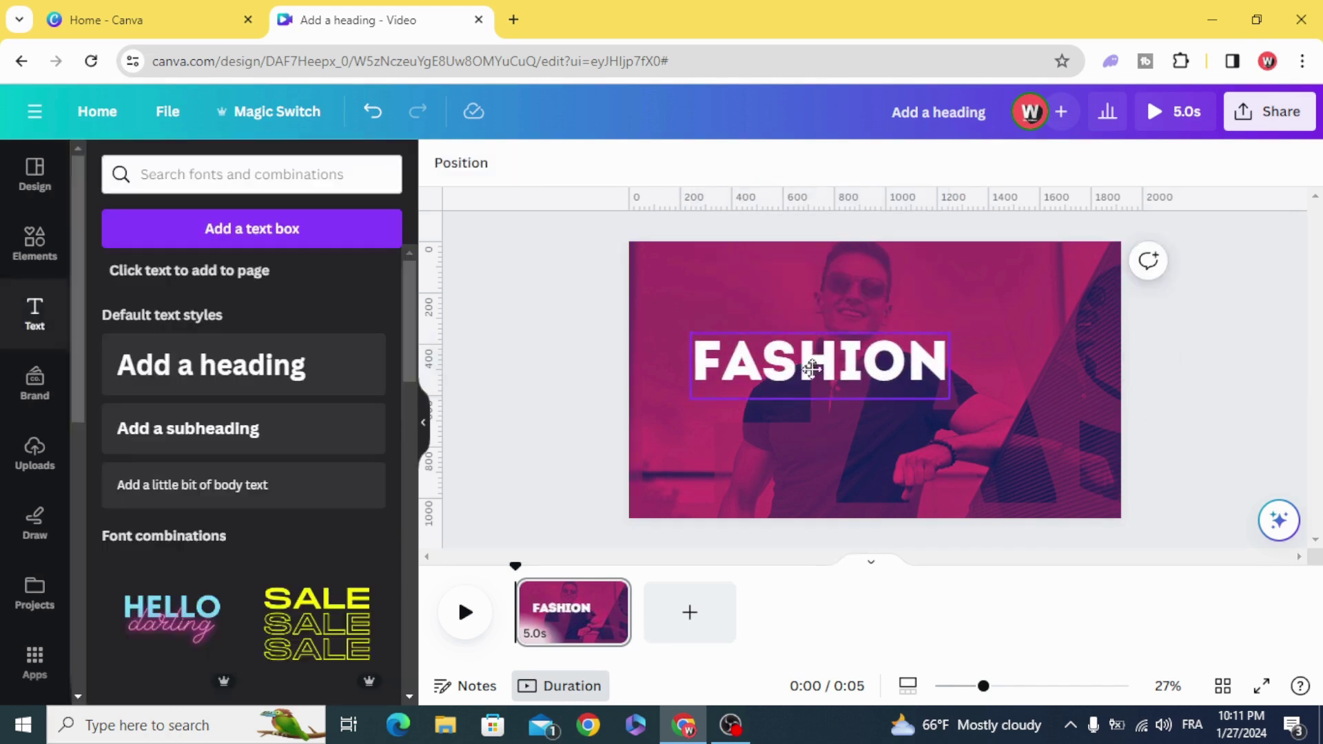
left_click_drag(796, 353, 849, 366)
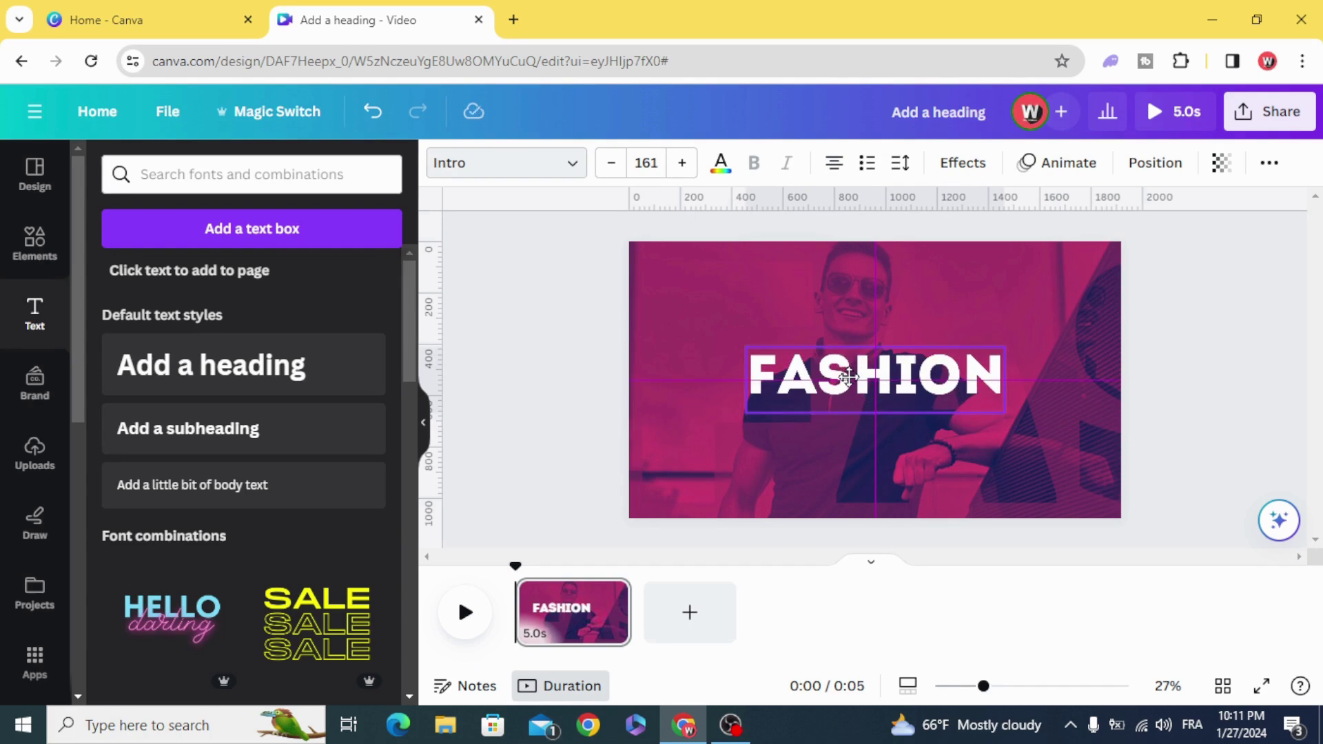
Give the FASHION heading a Spread animation that scales in, then preview the video
left_click(1037, 166)
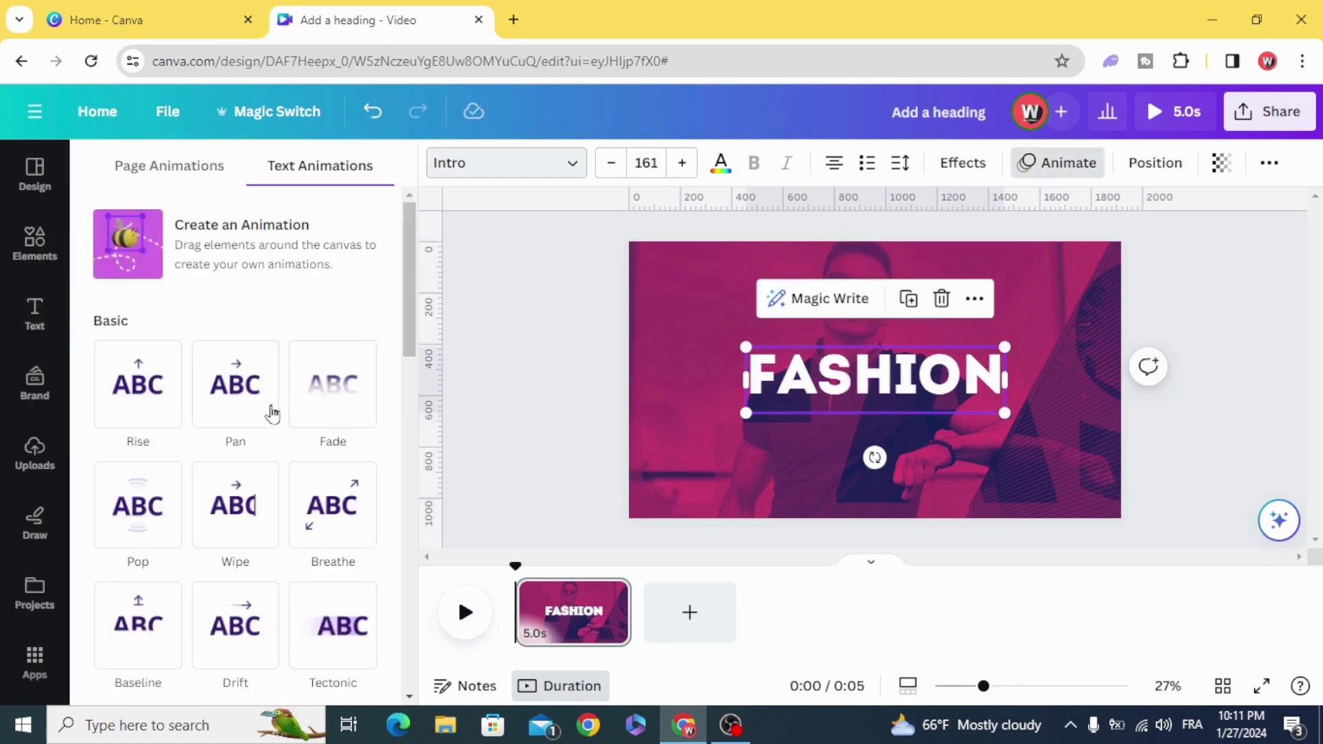
scroll(271, 414, "down", 7)
scroll(241, 510, "down", 4)
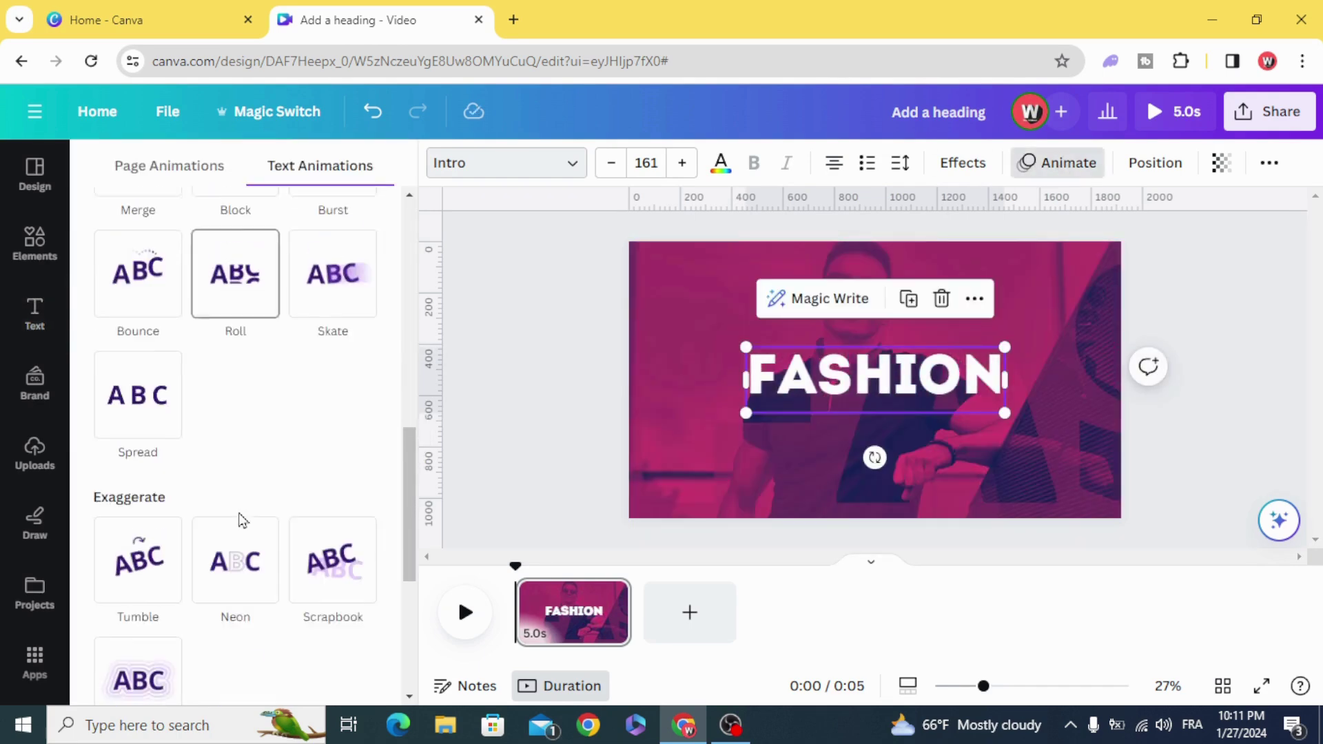
left_click(144, 387)
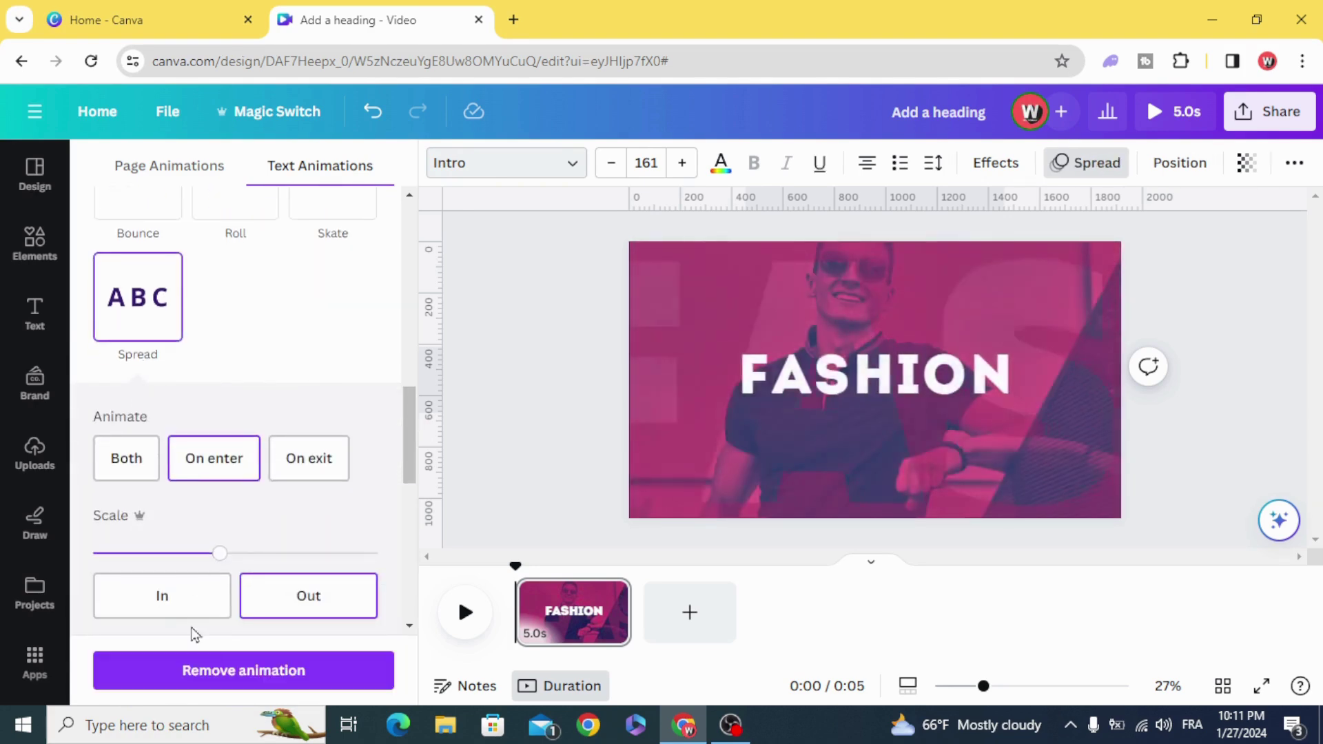
left_click(166, 599)
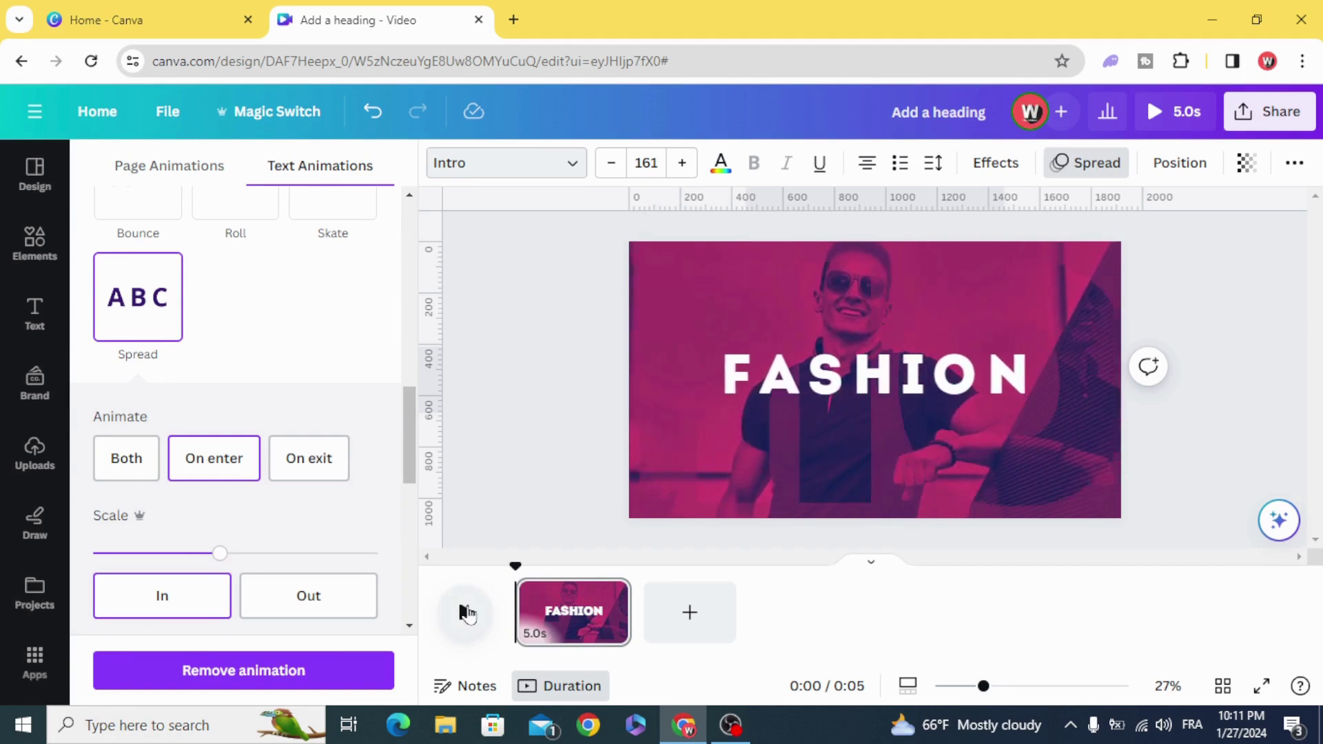
left_click(467, 613)
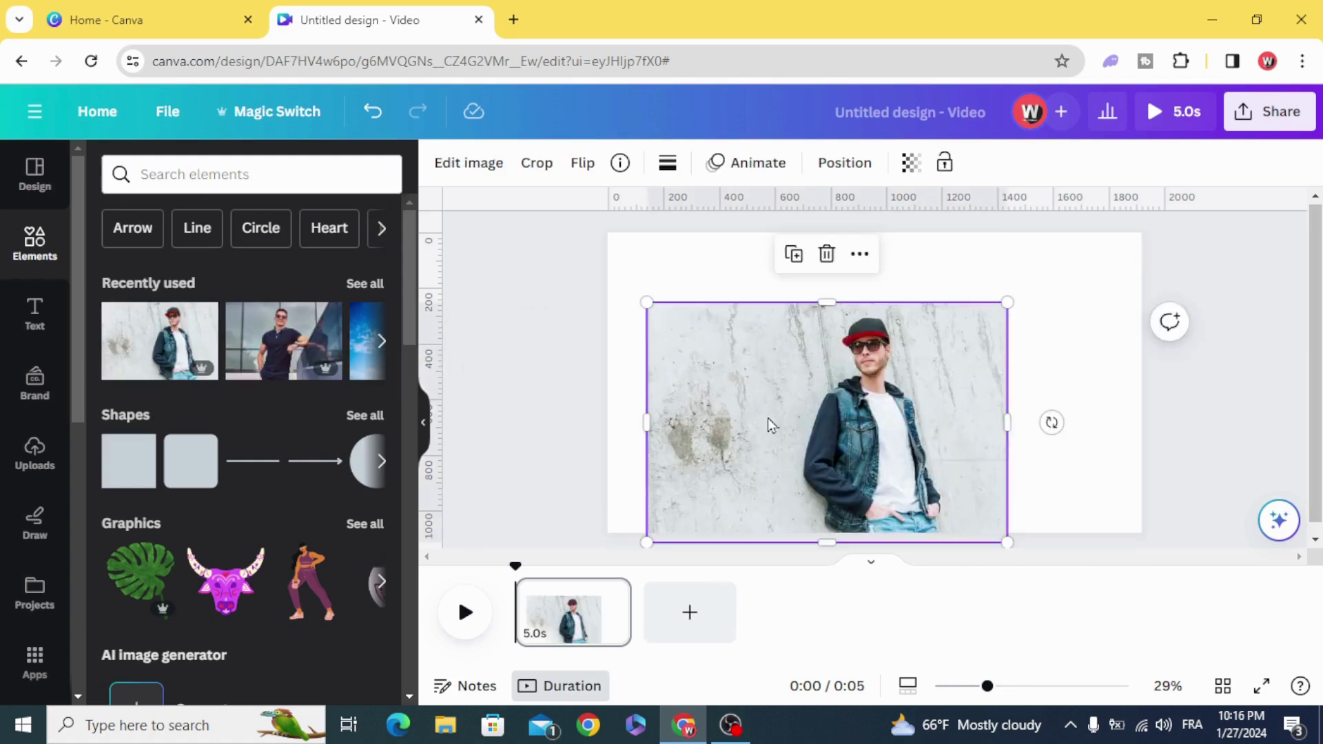
Enlarge the man's photo to cover the page and apply the Peppermint duotone
left_click_drag(946, 467, 1172, 652)
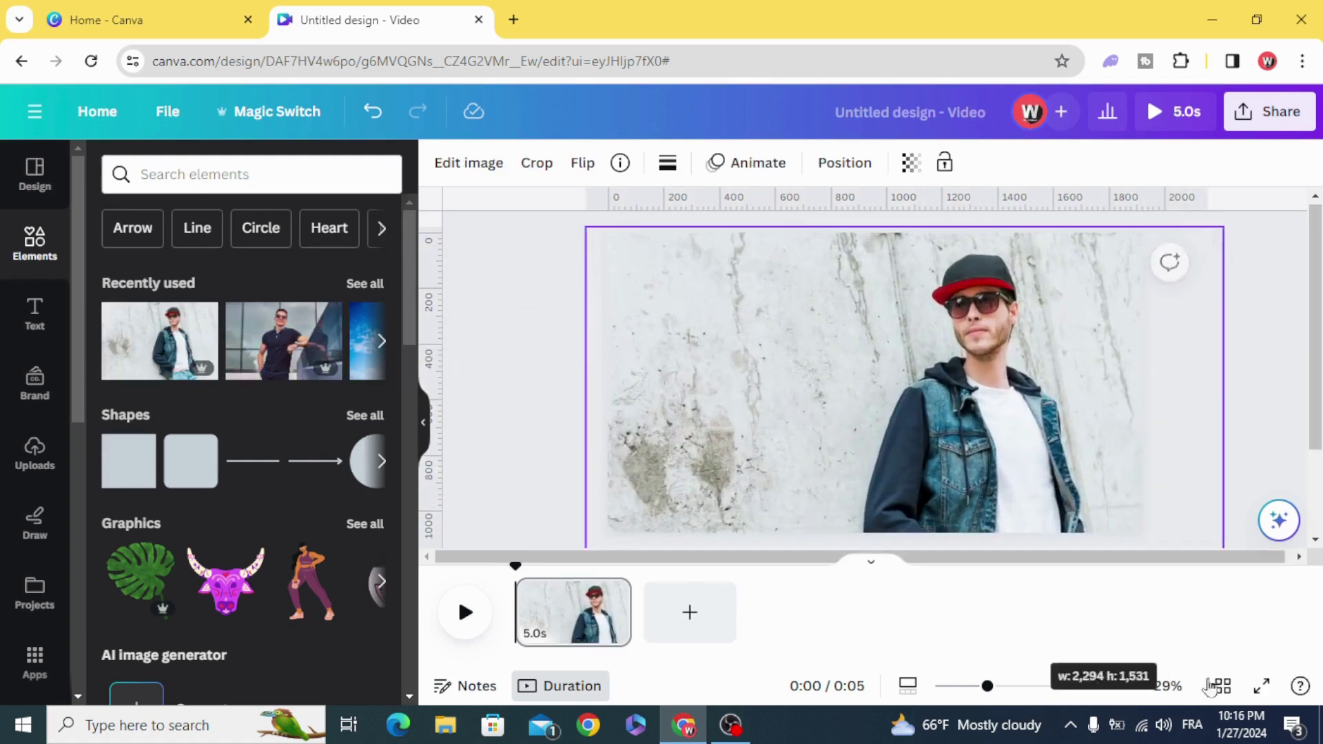
left_click_drag(1034, 447, 993, 456)
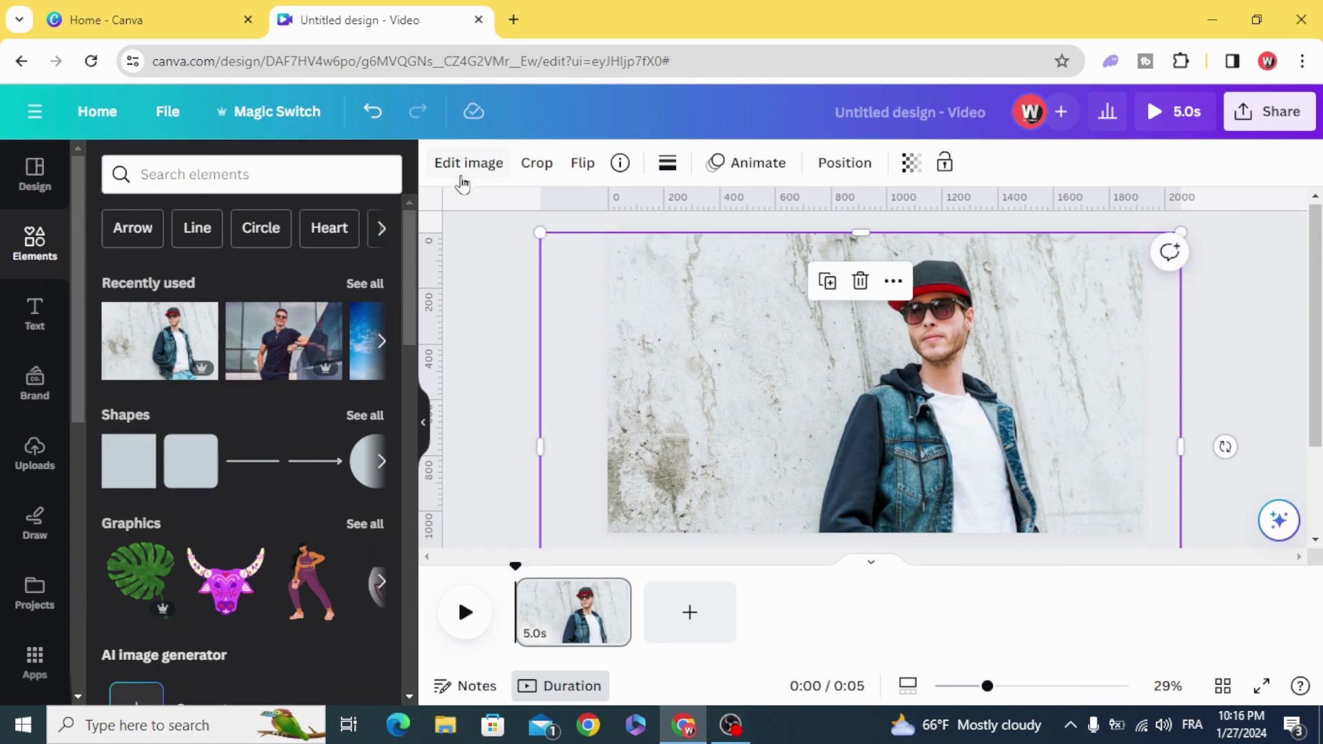
left_click(461, 174)
scroll(202, 369, "down", 3)
left_click(145, 396)
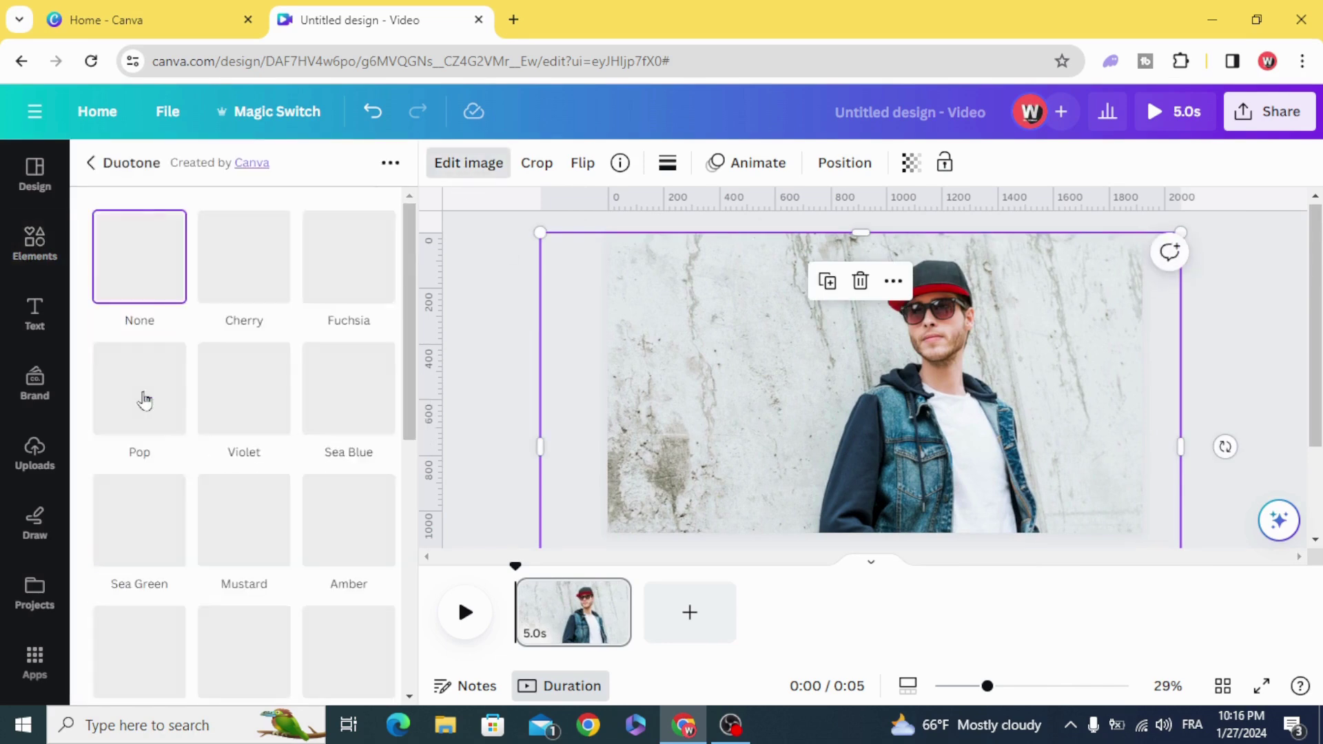
scroll(310, 441, "down", 4)
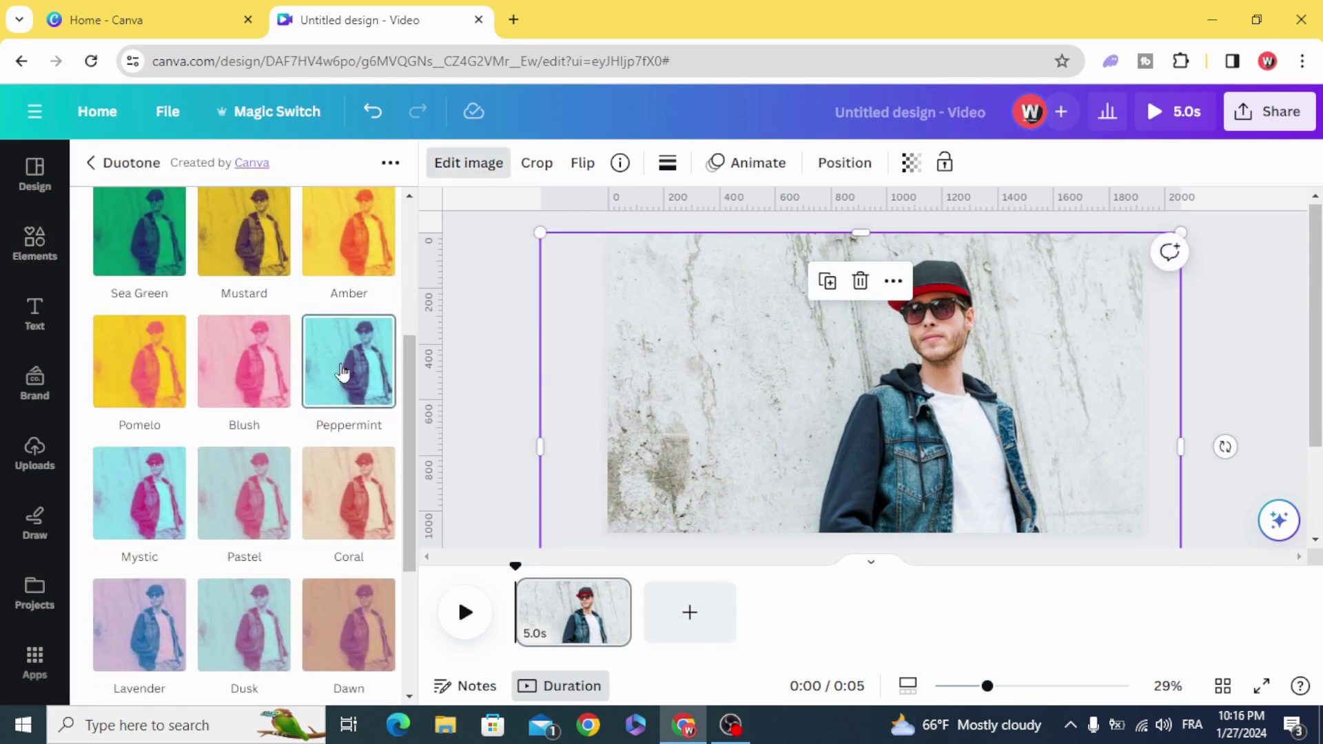
left_click(341, 372)
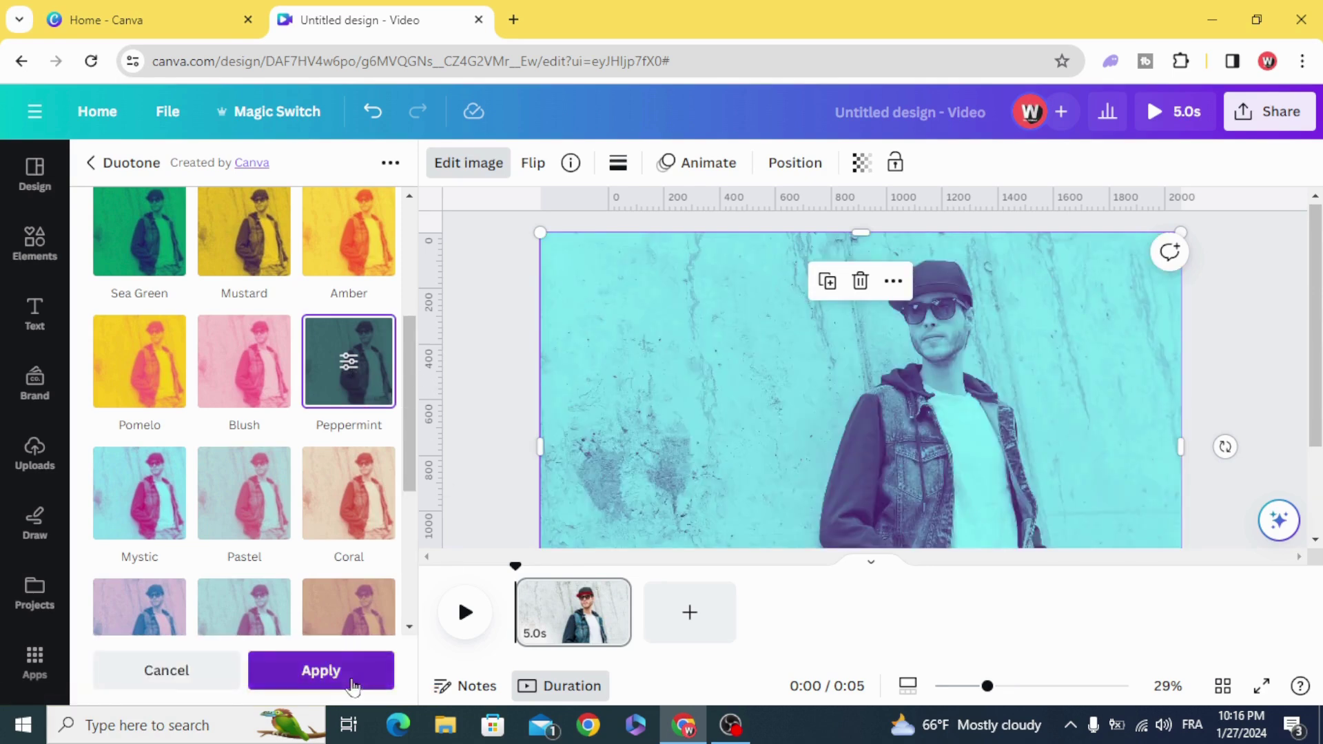
left_click(321, 671)
left_click(495, 439)
left_click_drag(795, 477, 786, 477)
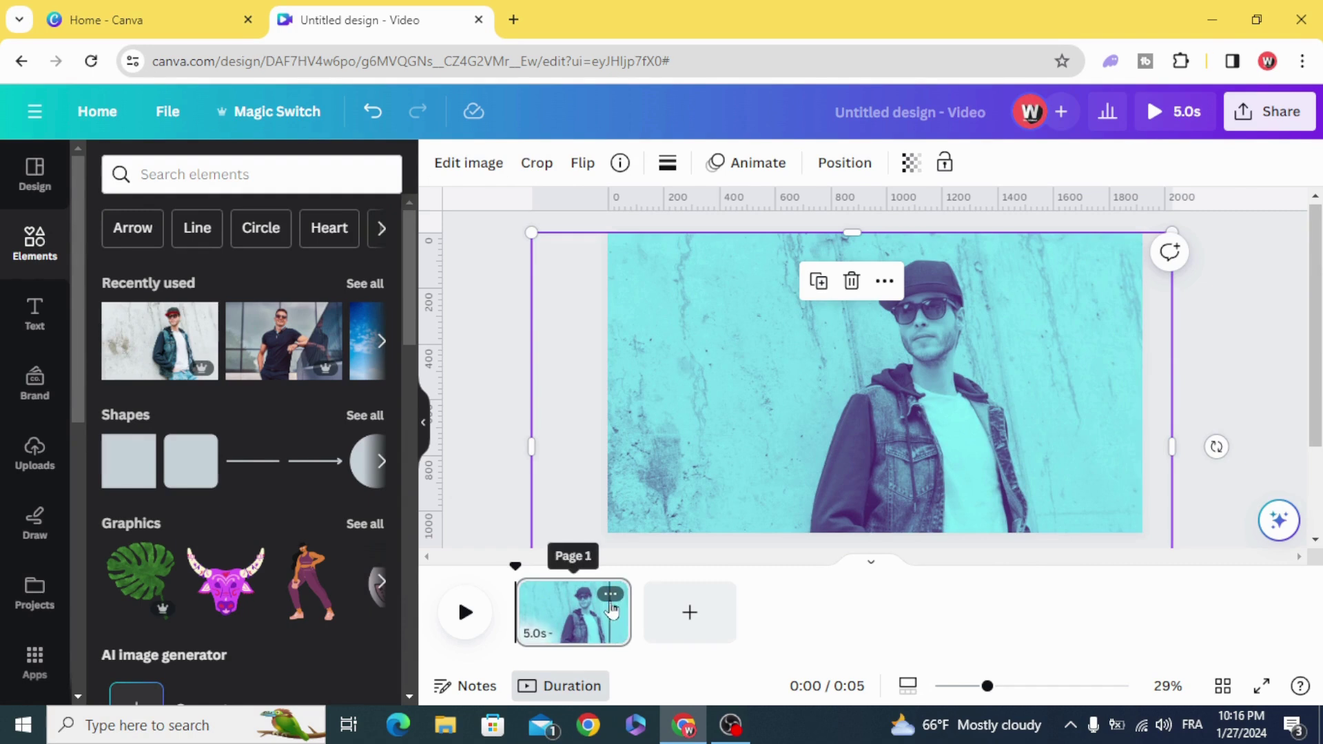
Create a second page and enlarge and reposition the photo on it
left_click(611, 603)
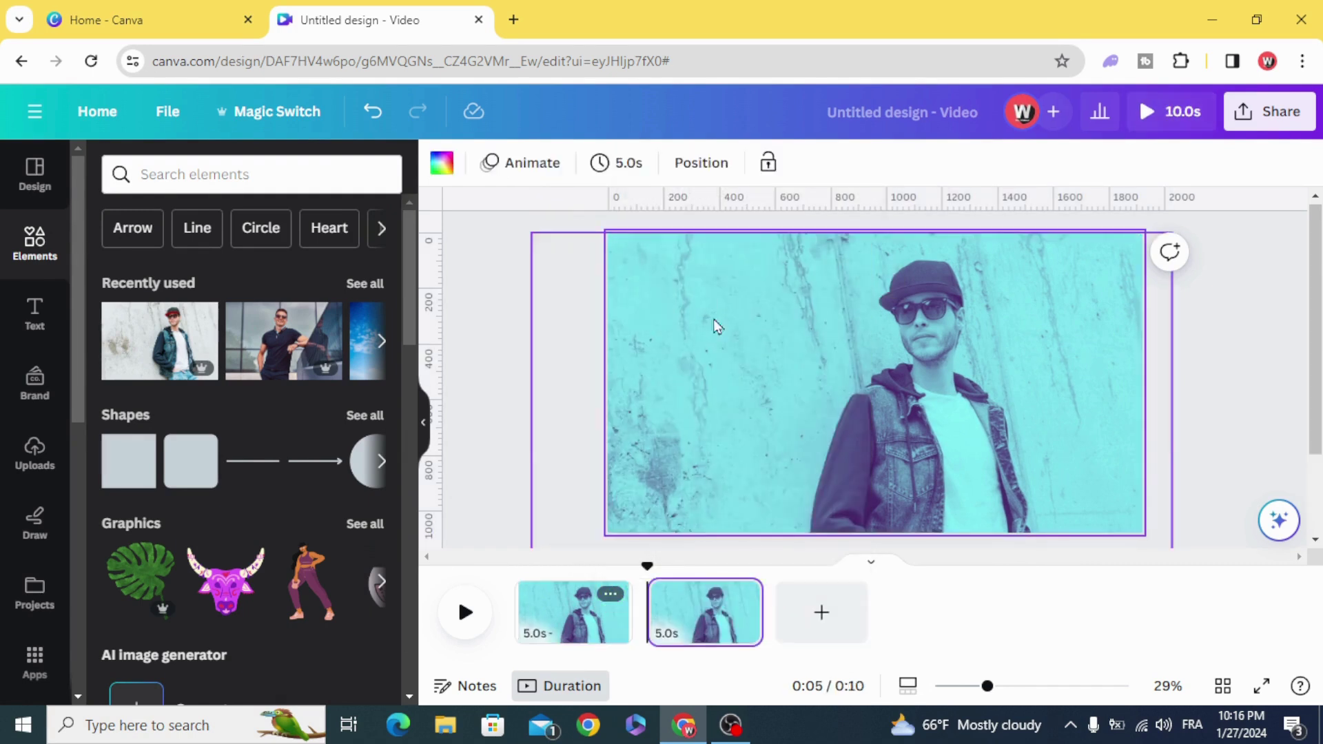
left_click(716, 326)
left_click_drag(987, 687, 969, 687)
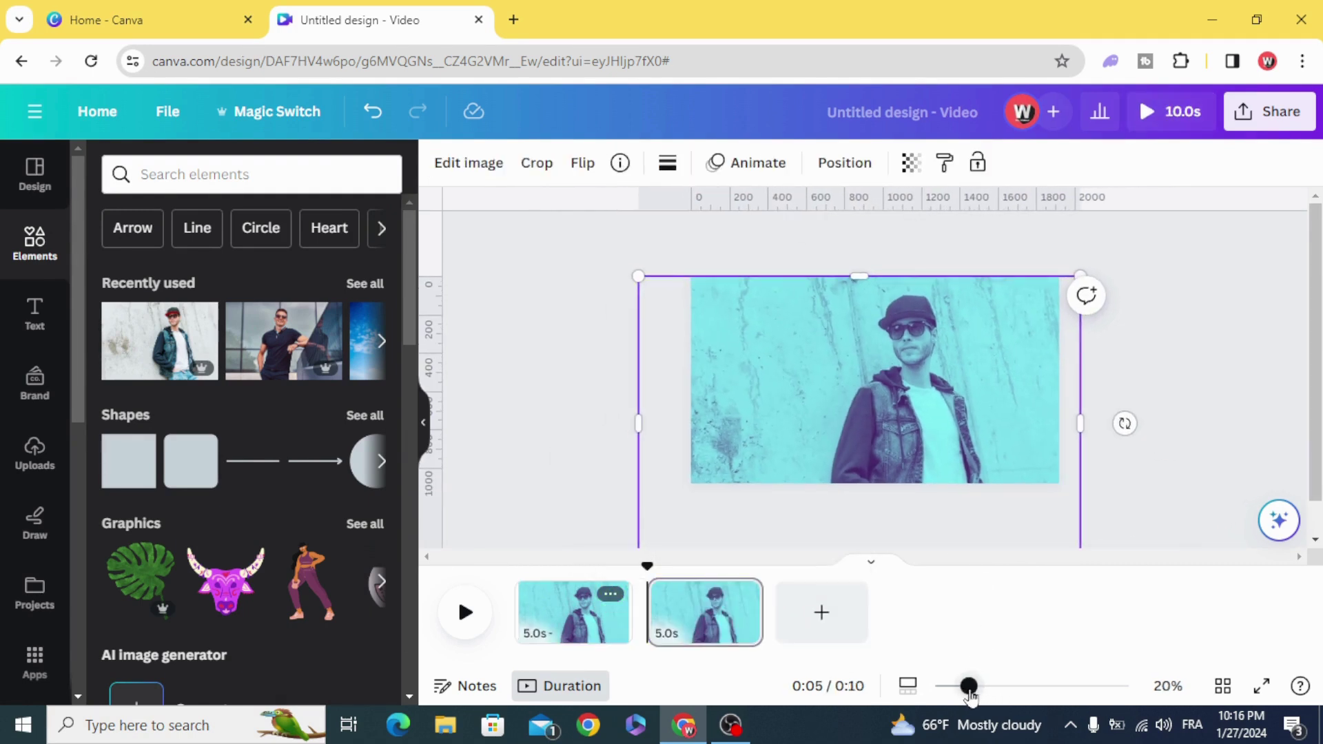
left_click_drag(641, 277, 471, 262)
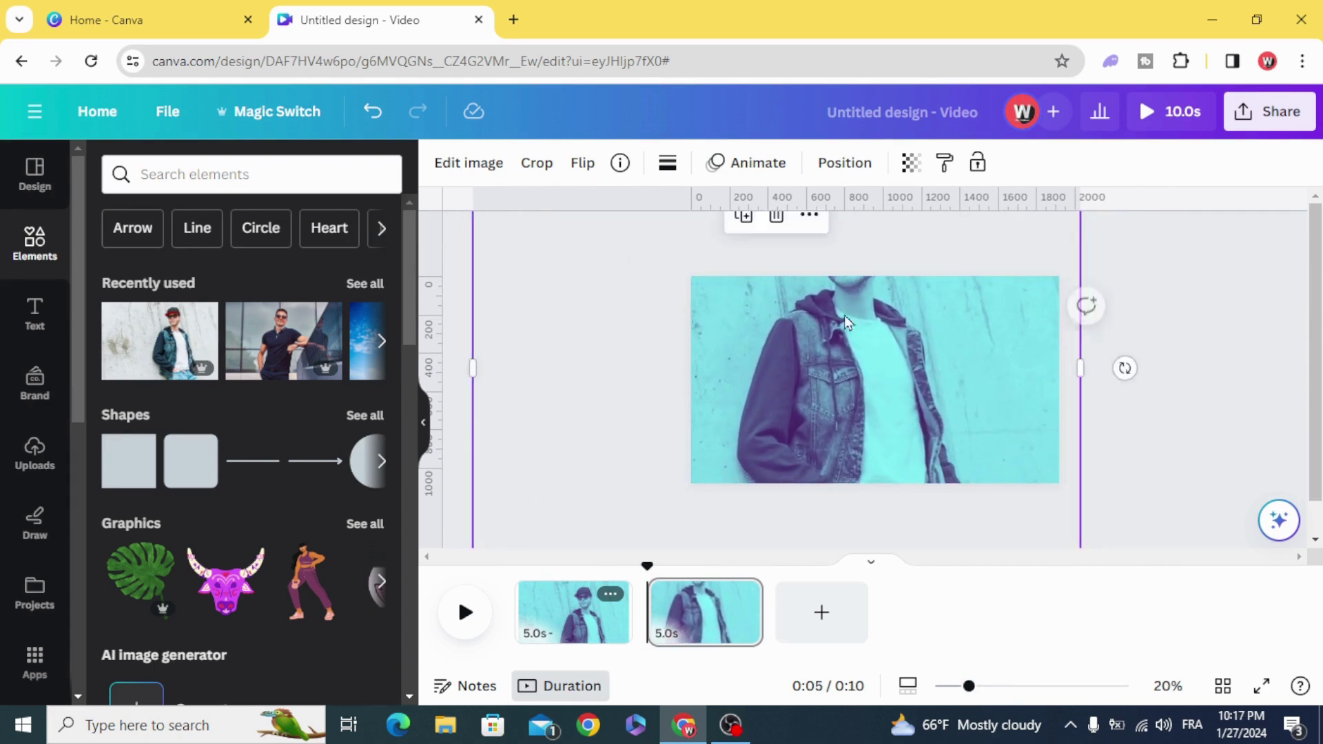
left_click_drag(849, 419, 829, 427)
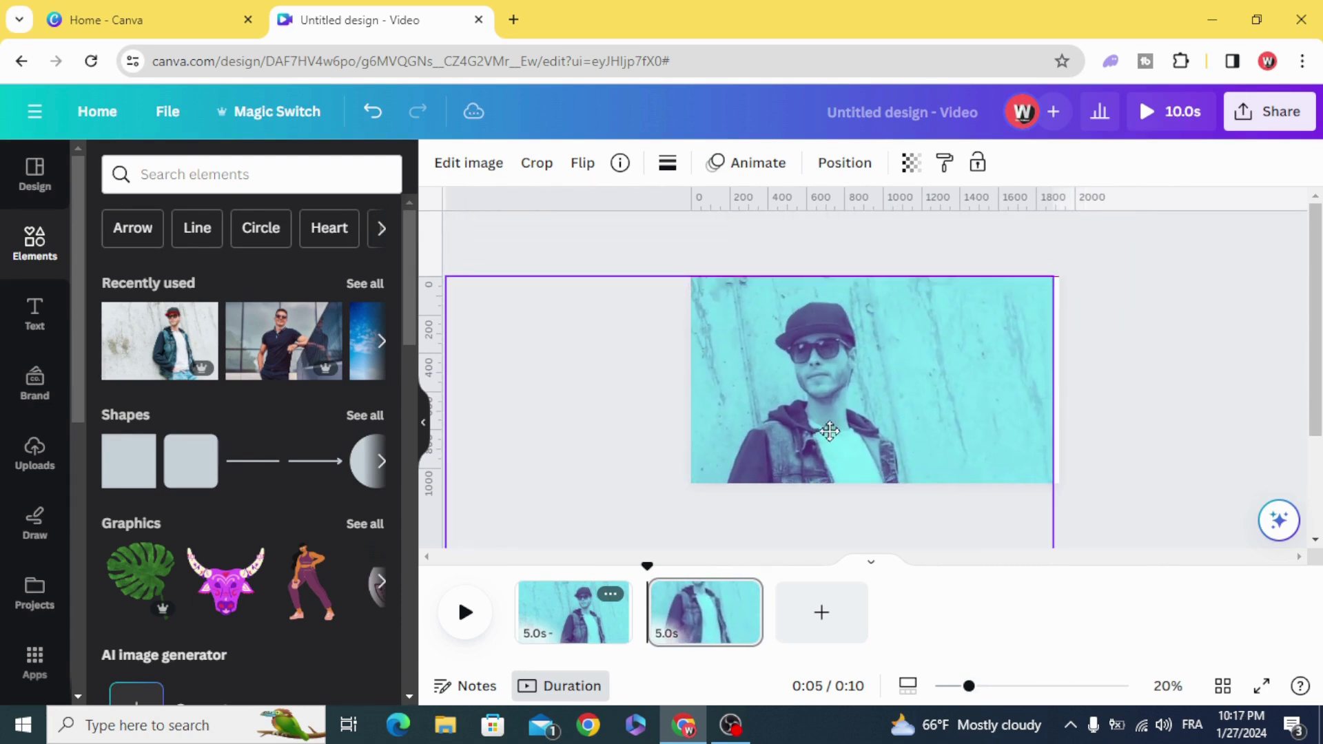
Duplicate into a third page and enlarge the photo to reframe the person
left_click(743, 597)
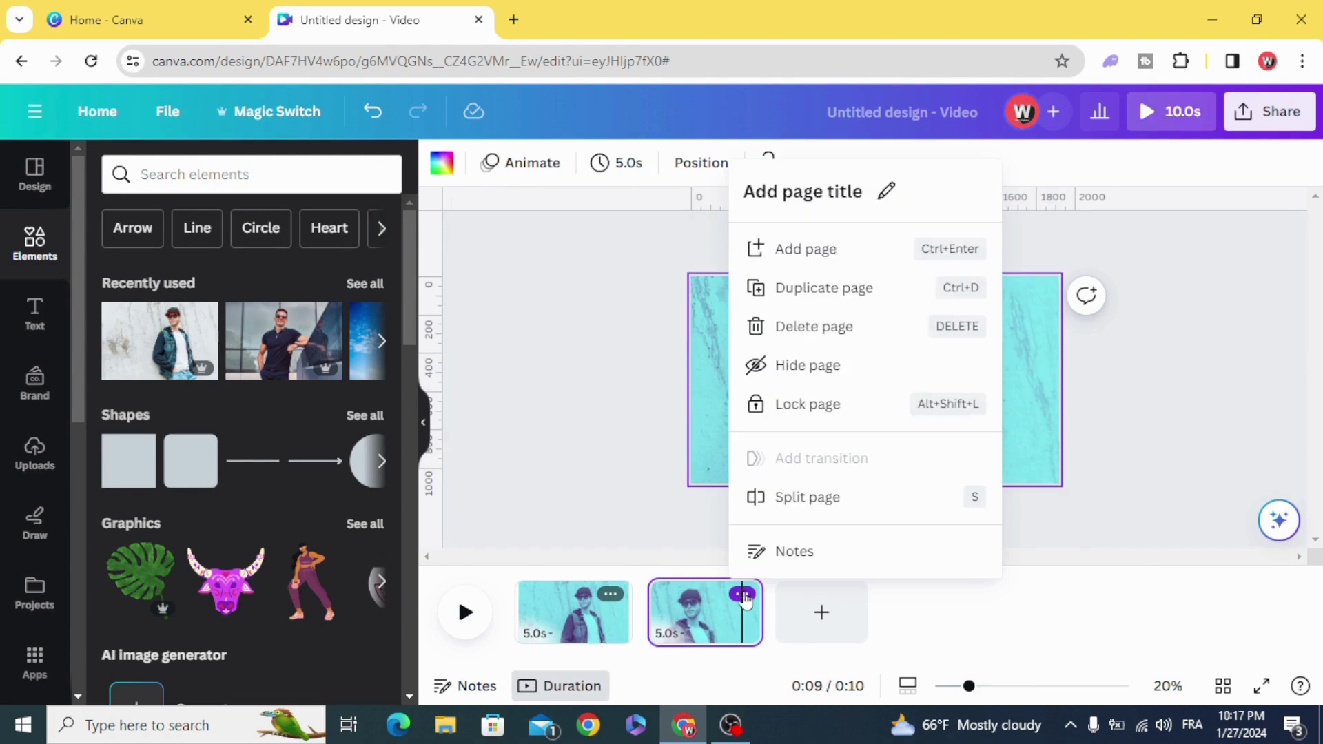
left_click(801, 289)
left_click(806, 428)
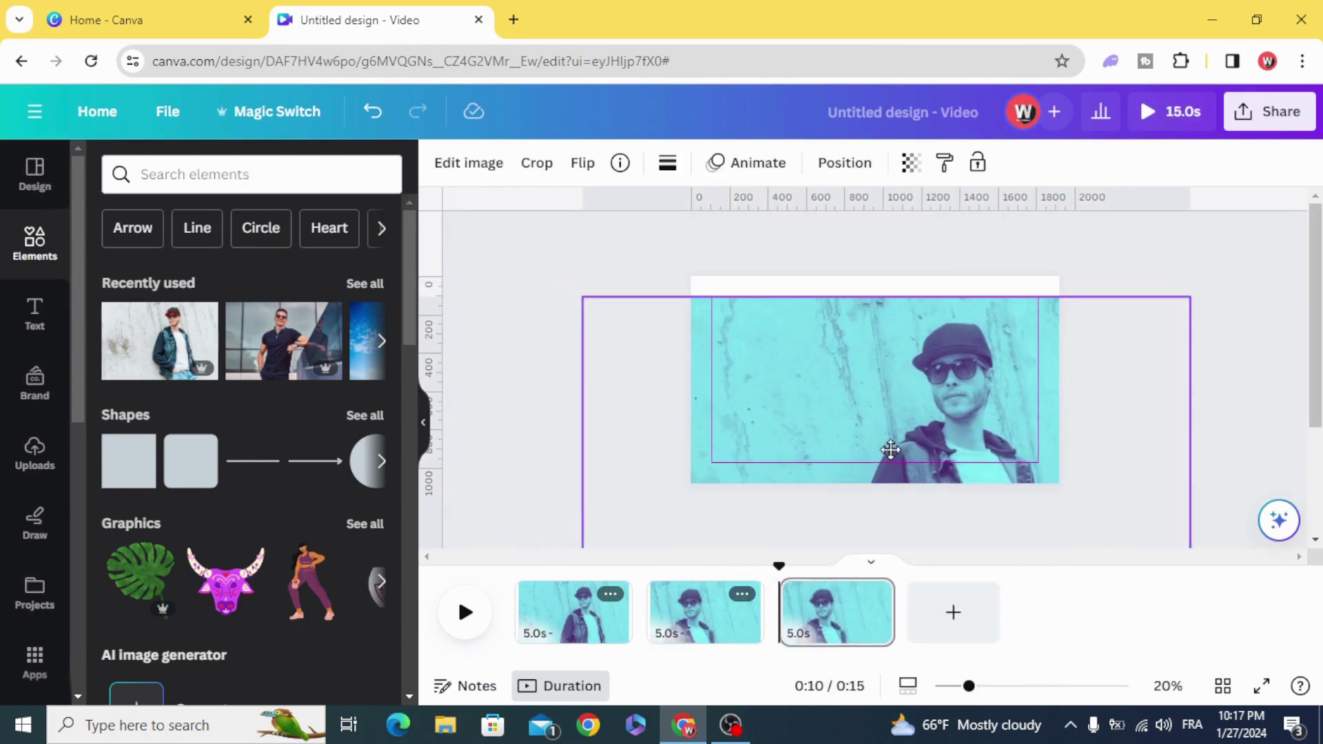
left_click_drag(582, 297, 528, 259)
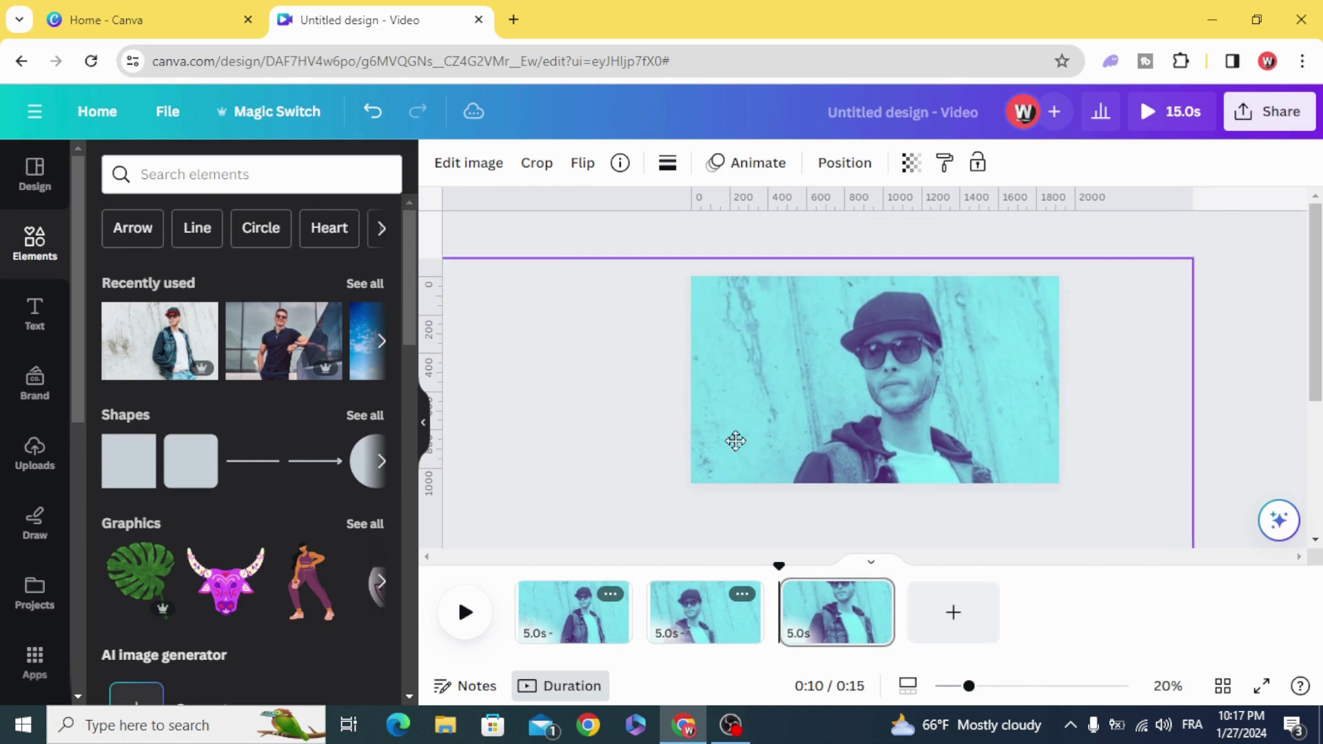
mouse_move(735, 441)
left_mouse_down()
mouse_move(795, 443)
mouse_move(712, 437)
left_mouse_up()
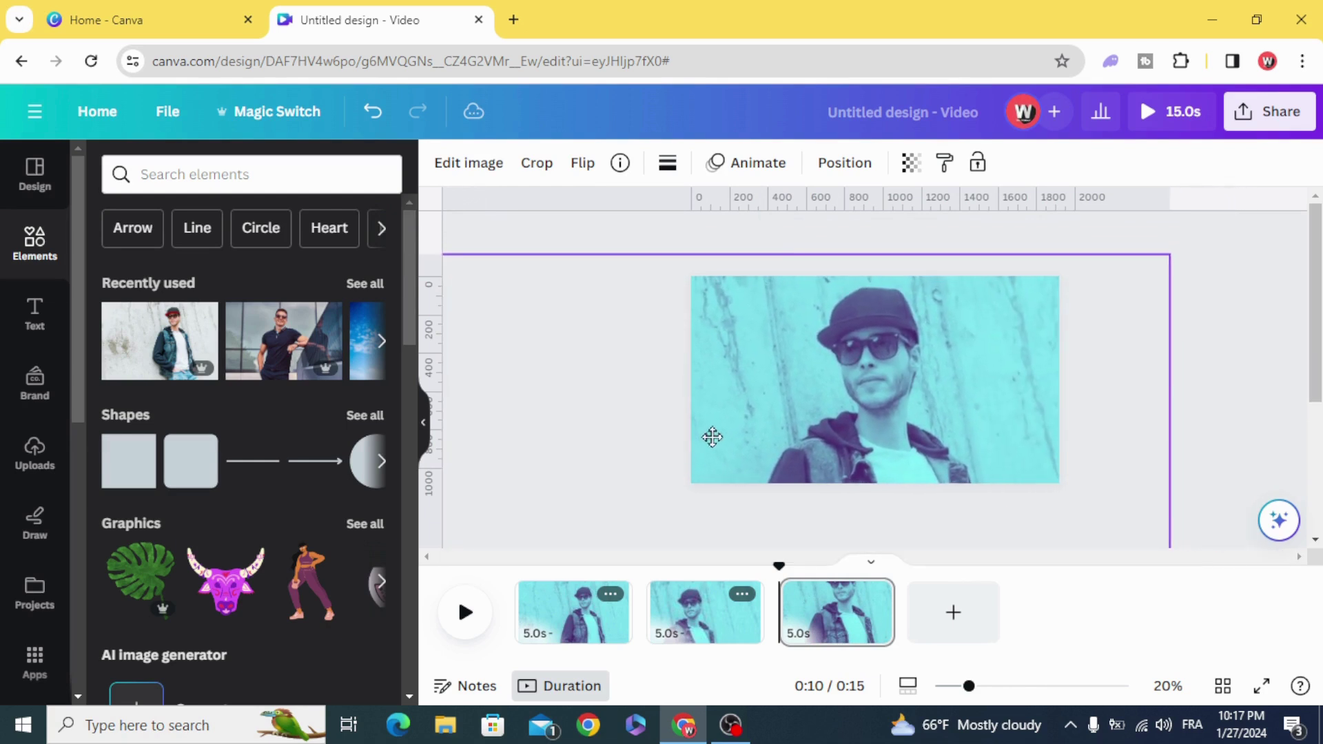
Duplicate into a fourth page, shift the photo left and shrink it slightly
left_click(874, 593)
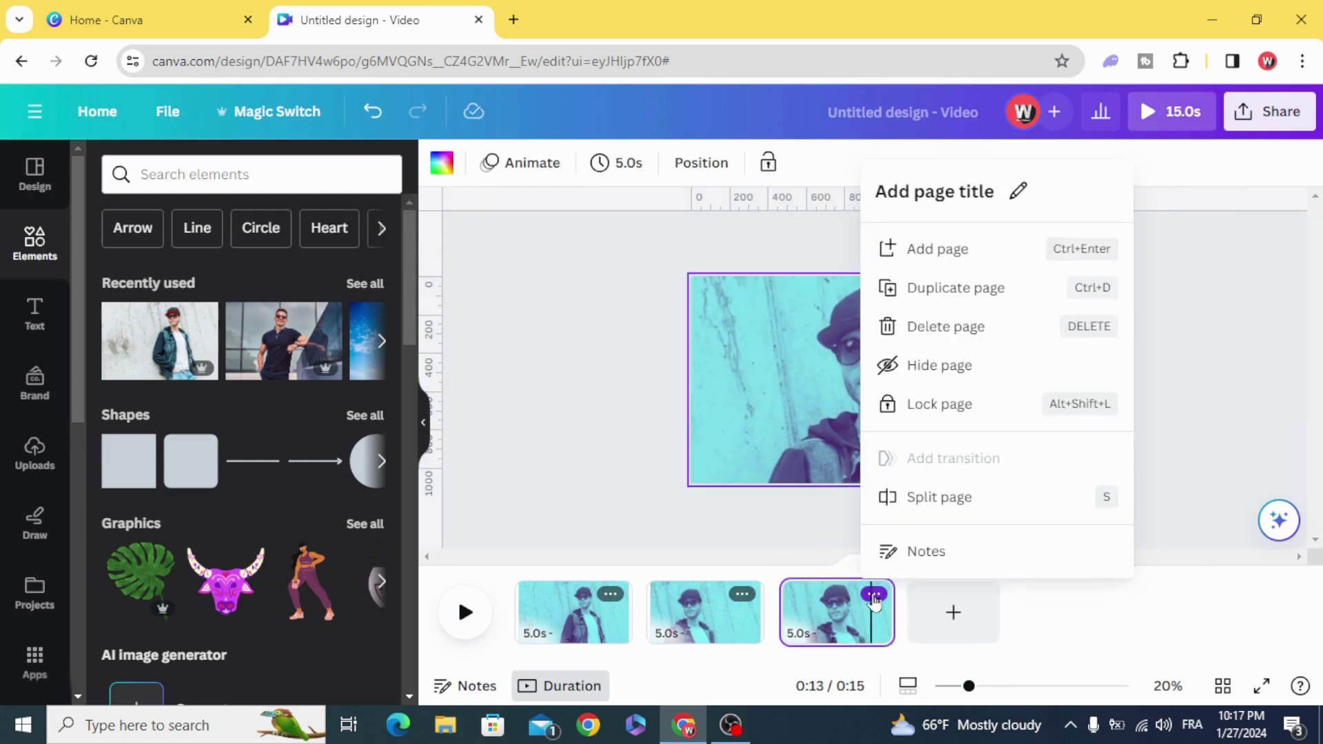
left_click(949, 307)
left_click(896, 447)
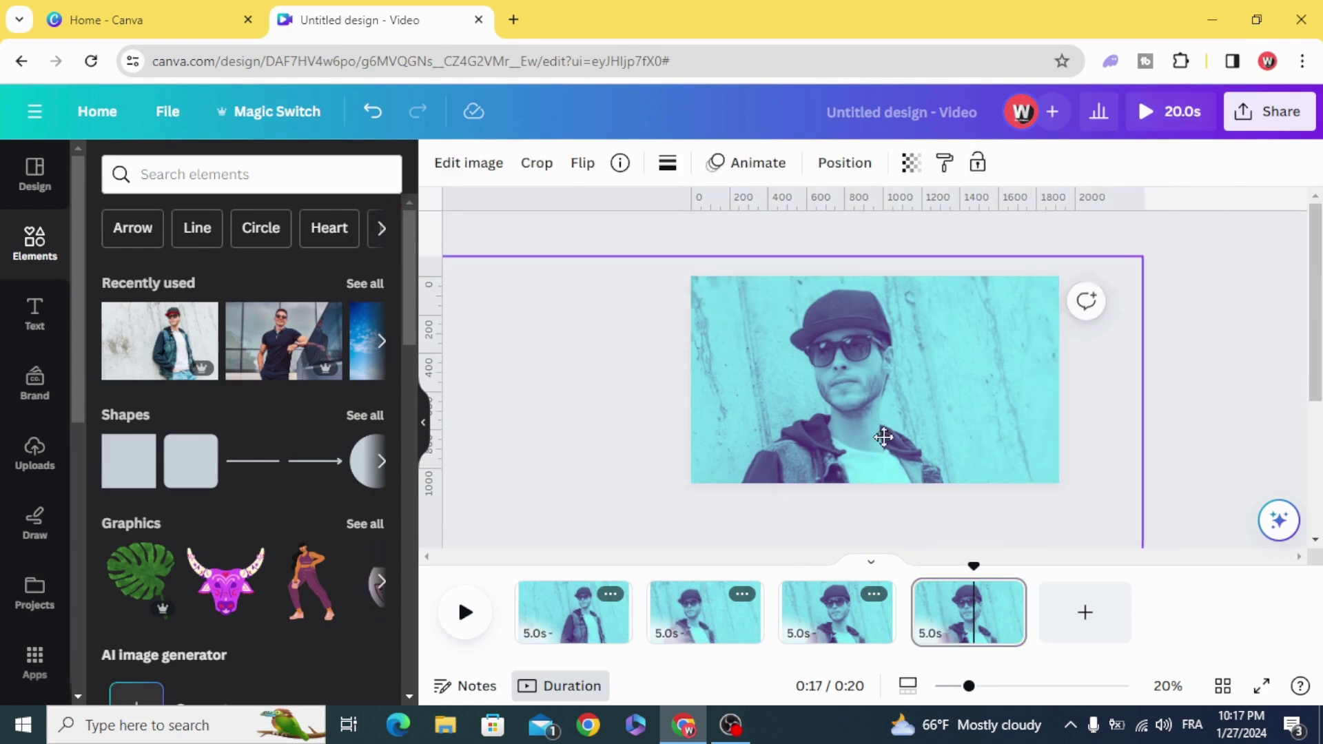
left_click_drag(883, 437, 834, 437)
mouse_move(1090, 253)
left_mouse_down()
mouse_move(1040, 321)
mouse_move(1073, 262)
left_mouse_up()
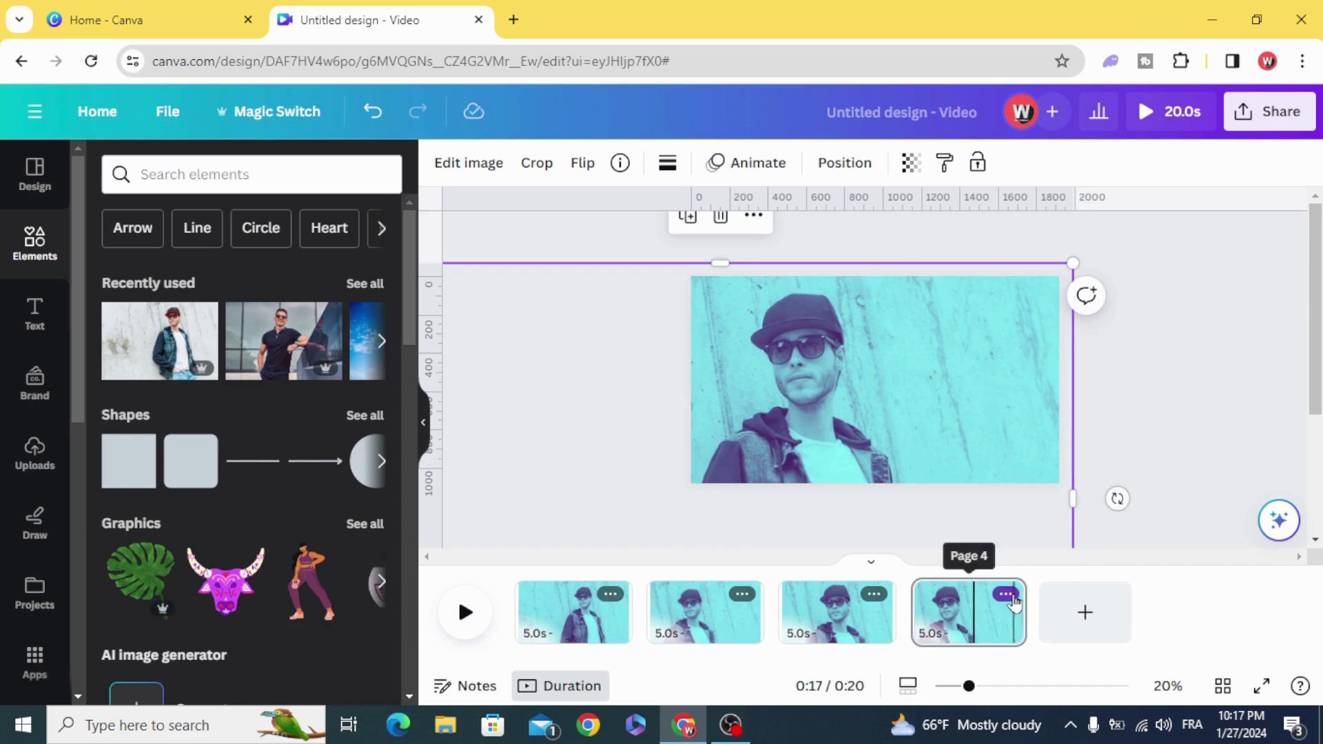
Duplicate into a fifth page, move the photo right and shrink it
left_click(1010, 597)
left_click(1048, 288)
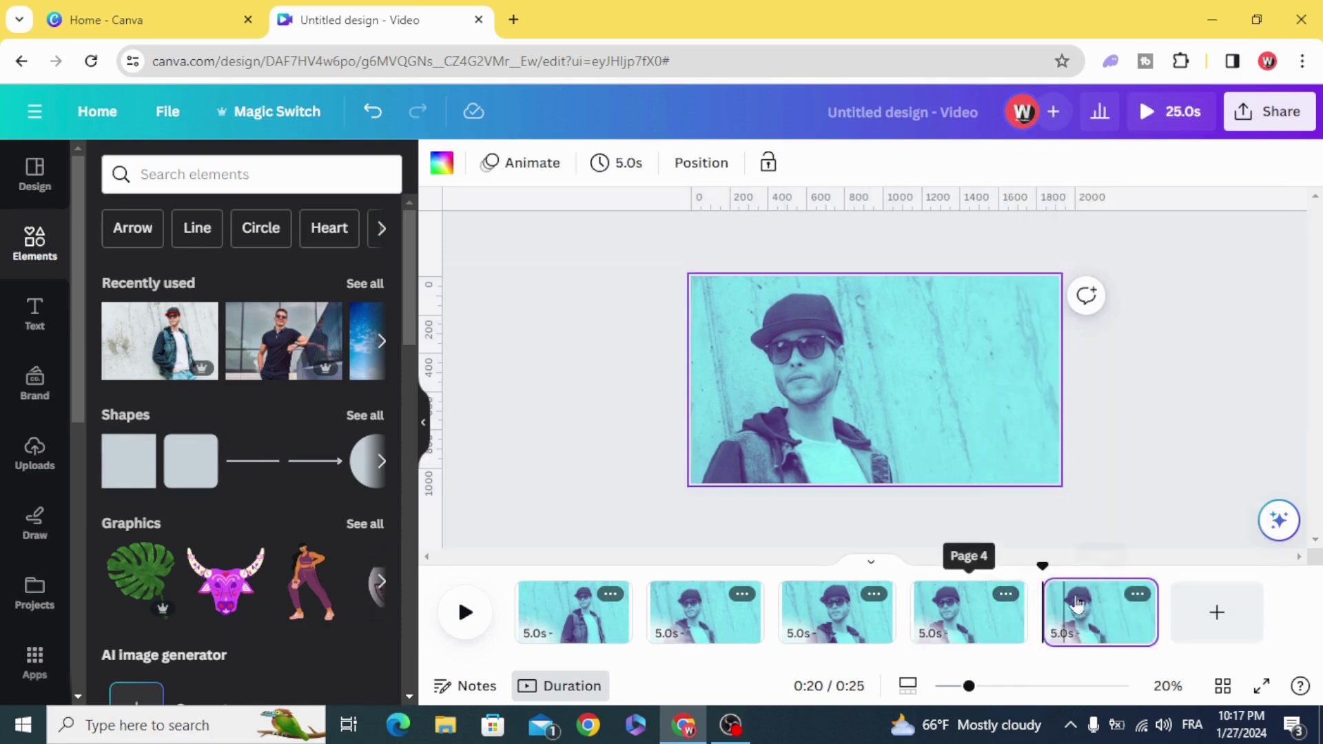
left_click(876, 447)
left_click_drag(876, 446, 983, 431)
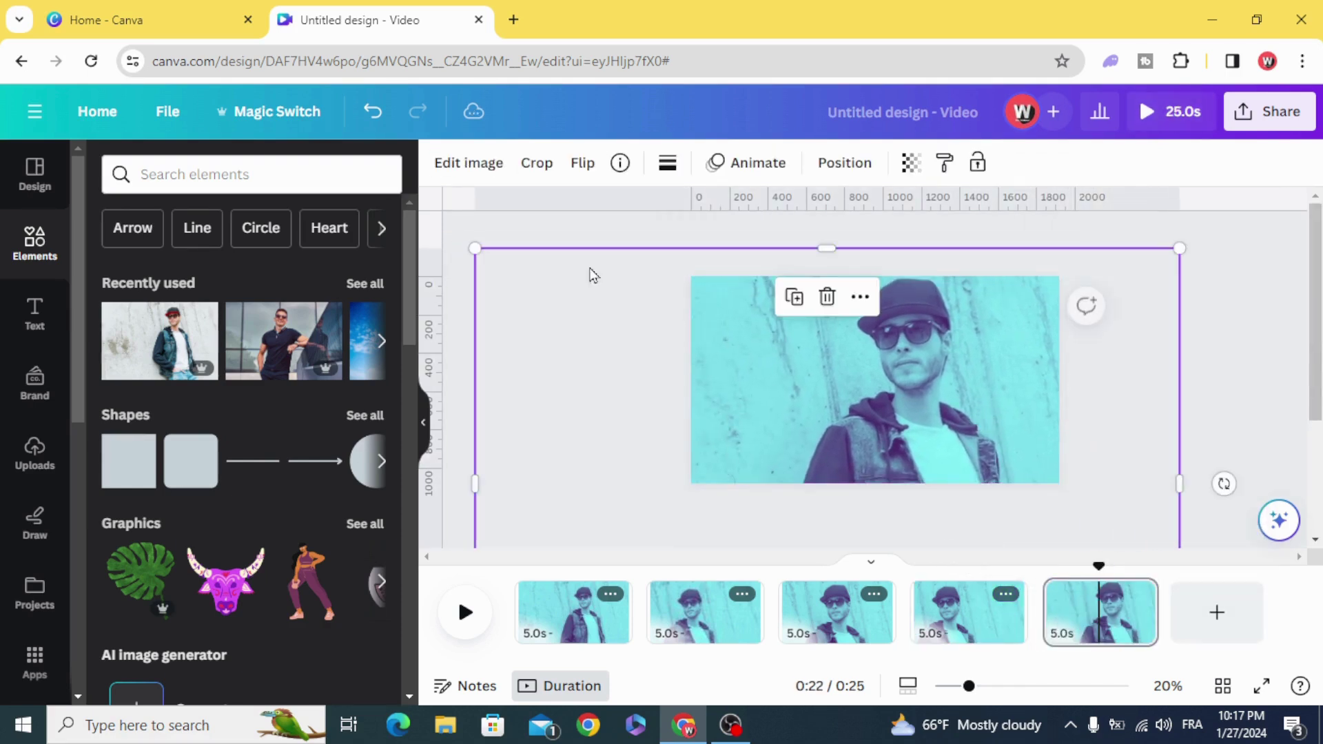
left_click_drag(473, 246, 580, 261)
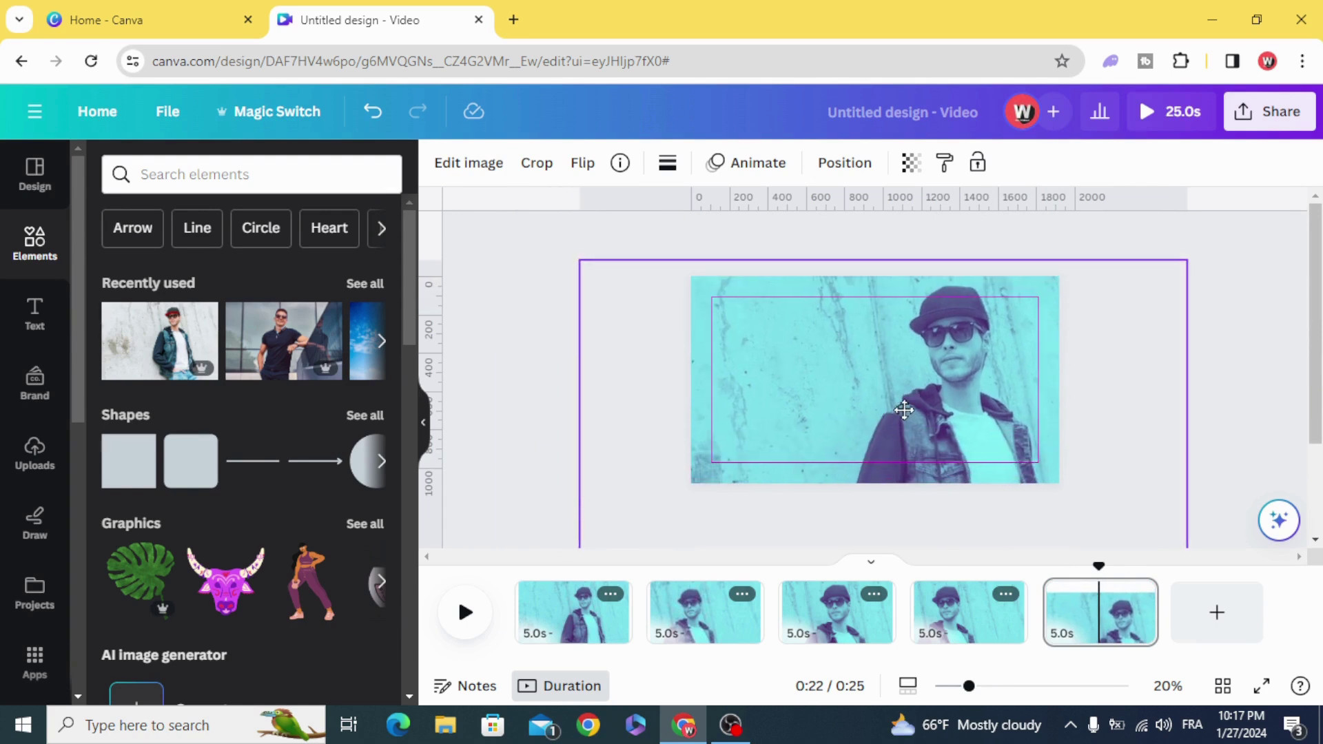
left_click_drag(904, 410, 918, 409)
left_click(549, 327)
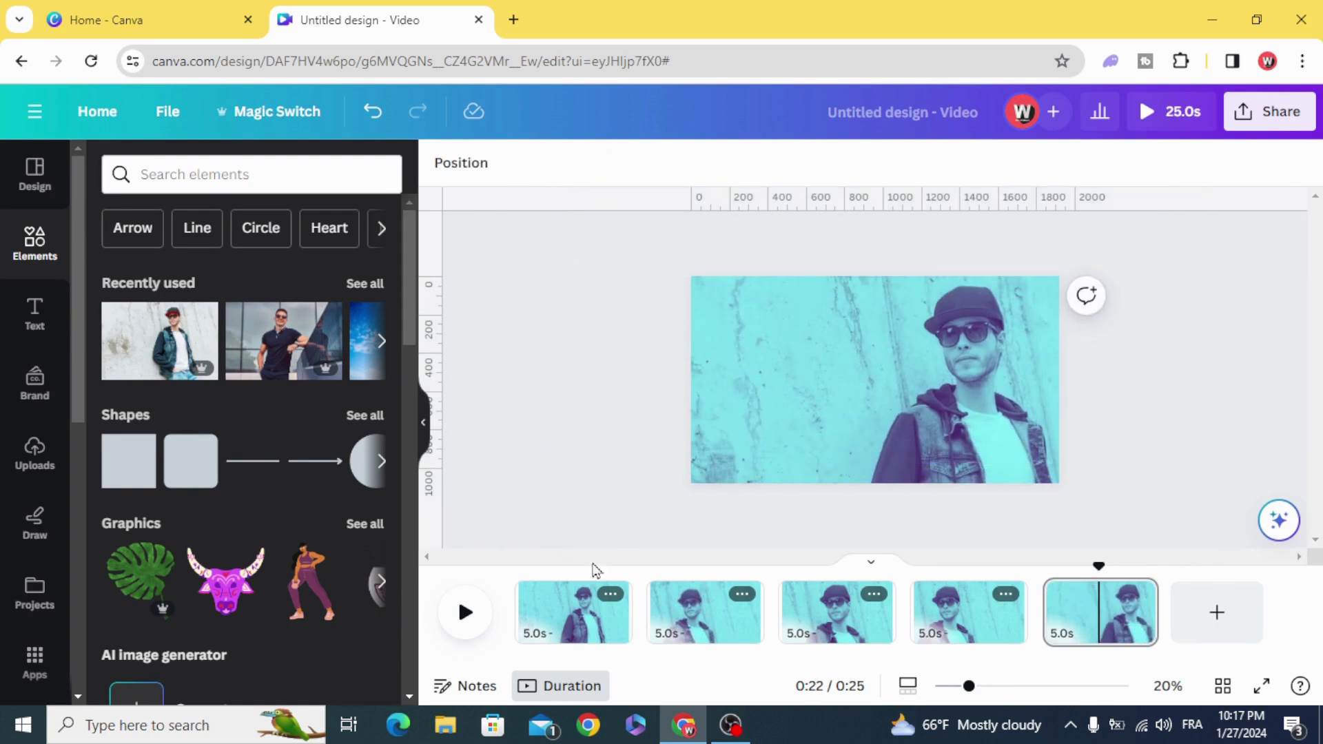
Add a Match & Move transition between all pages
left_click(640, 626)
left_click(650, 628)
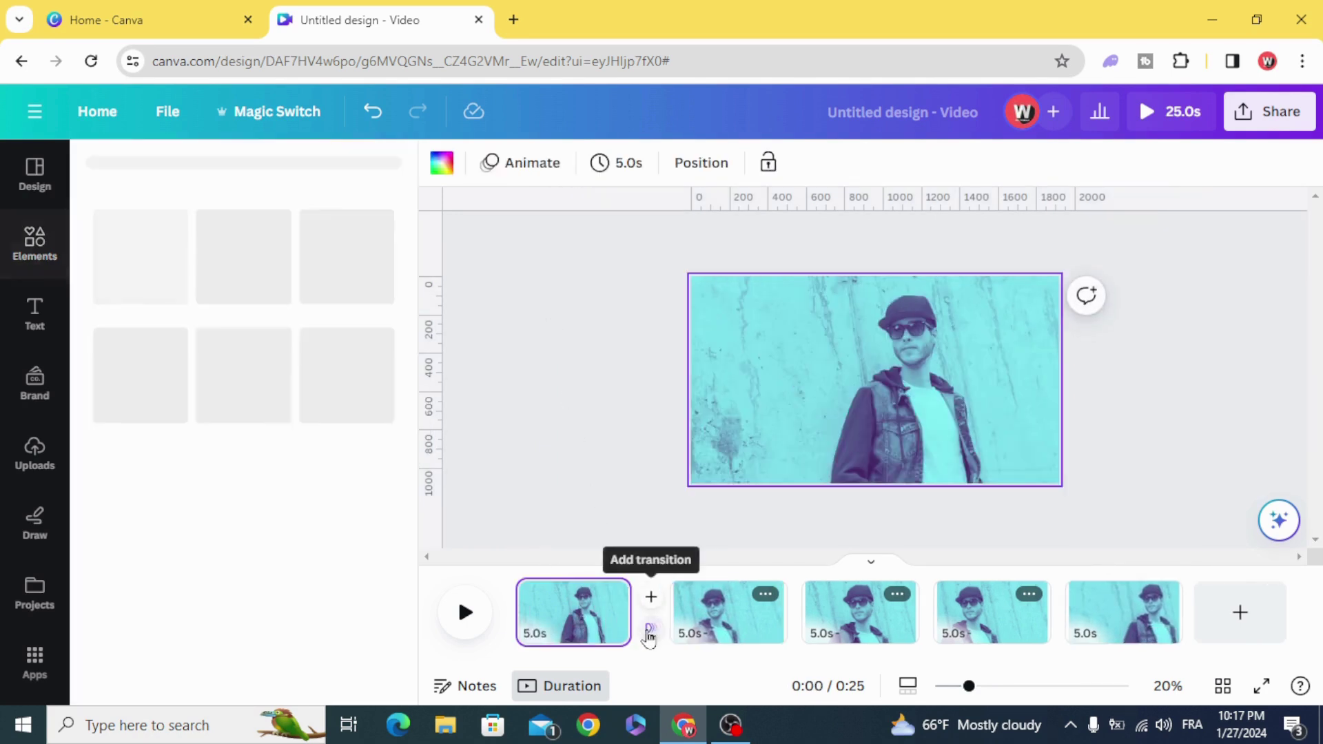
left_click(138, 496)
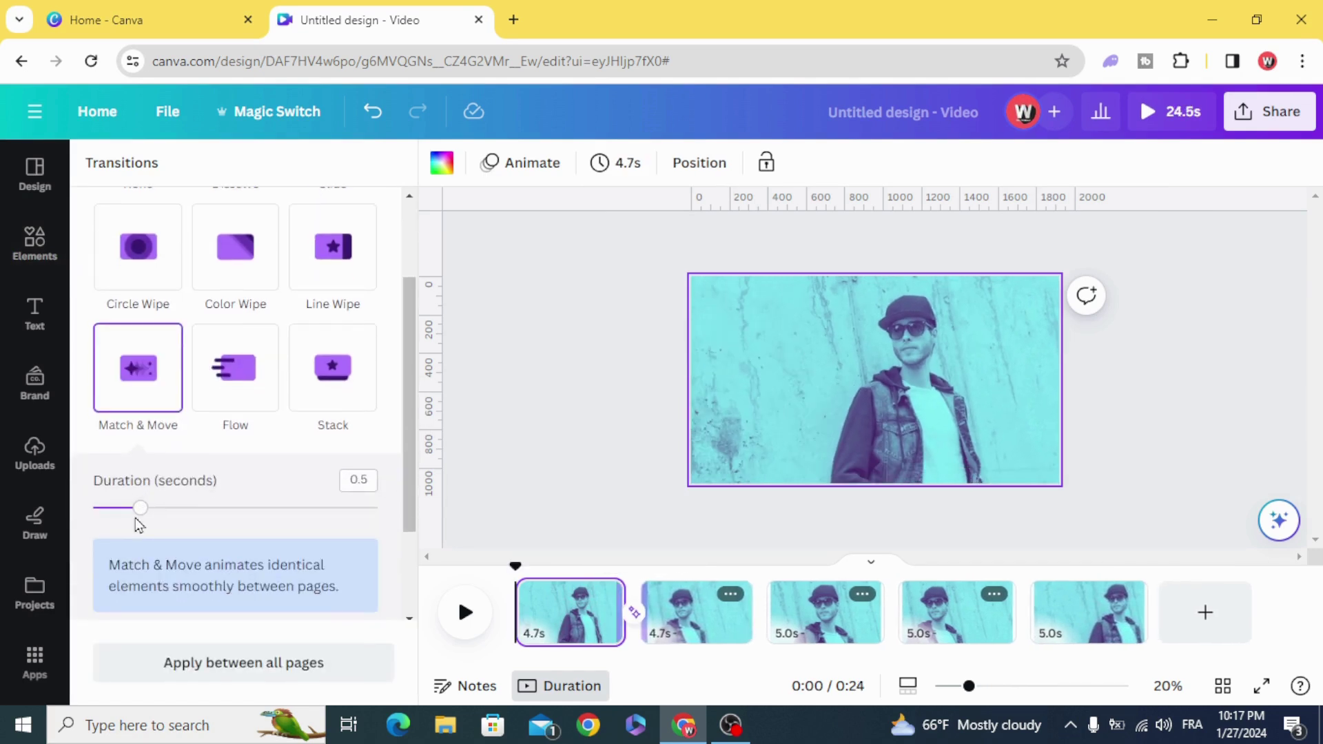
left_click(289, 666)
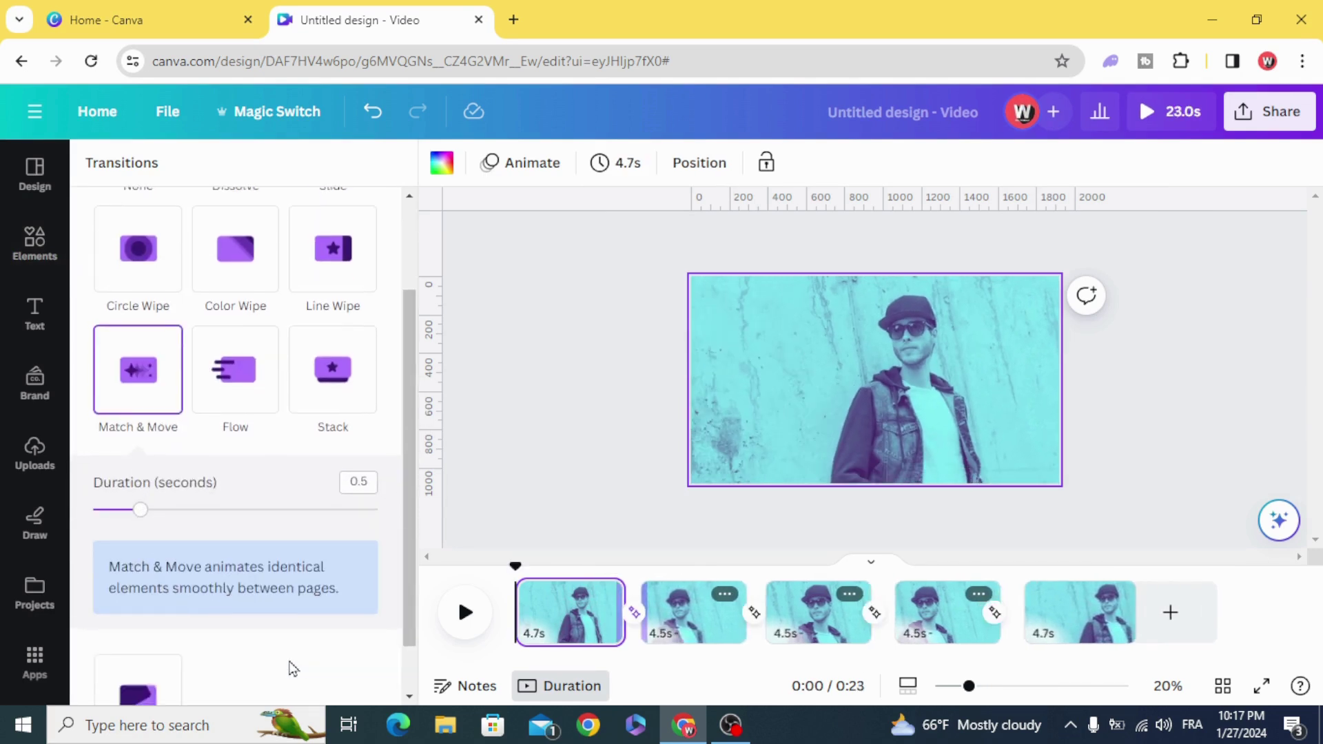
Set every page's duration to 0.5 seconds and return playback to the start
left_click(550, 625)
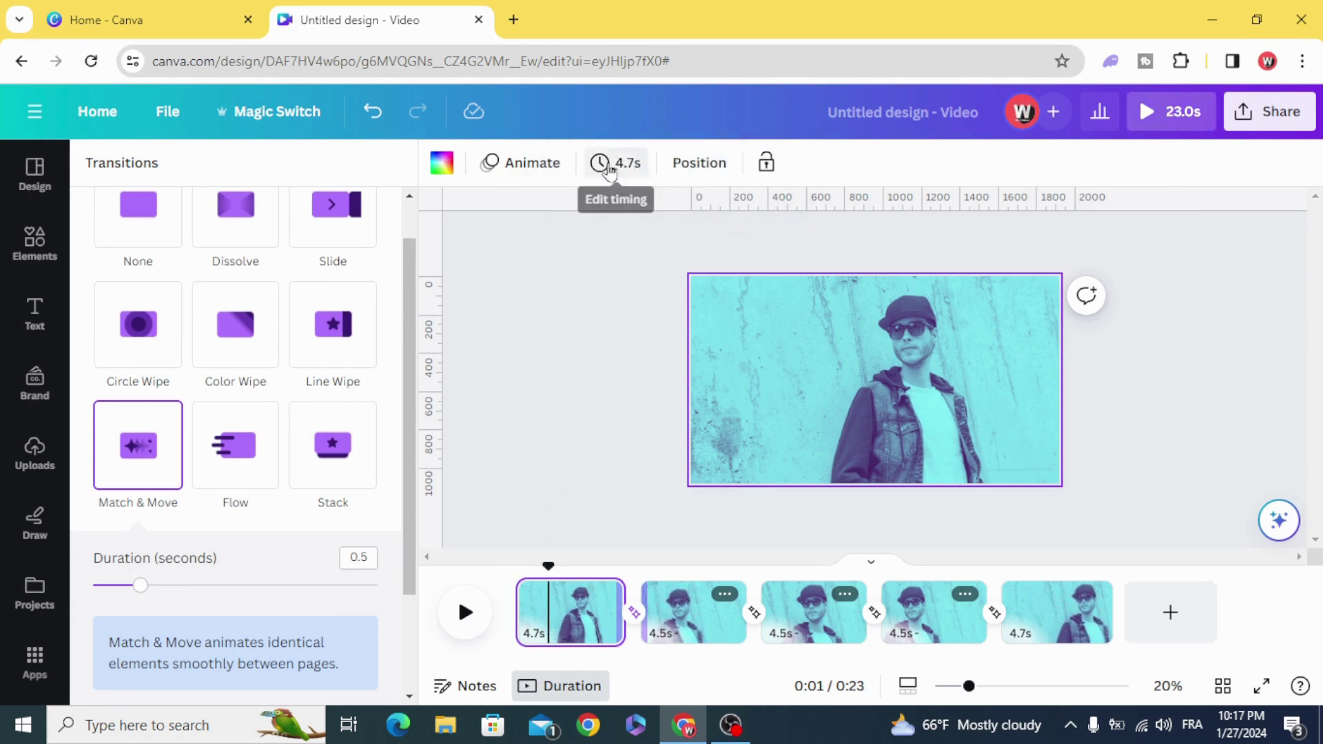
left_click(613, 167)
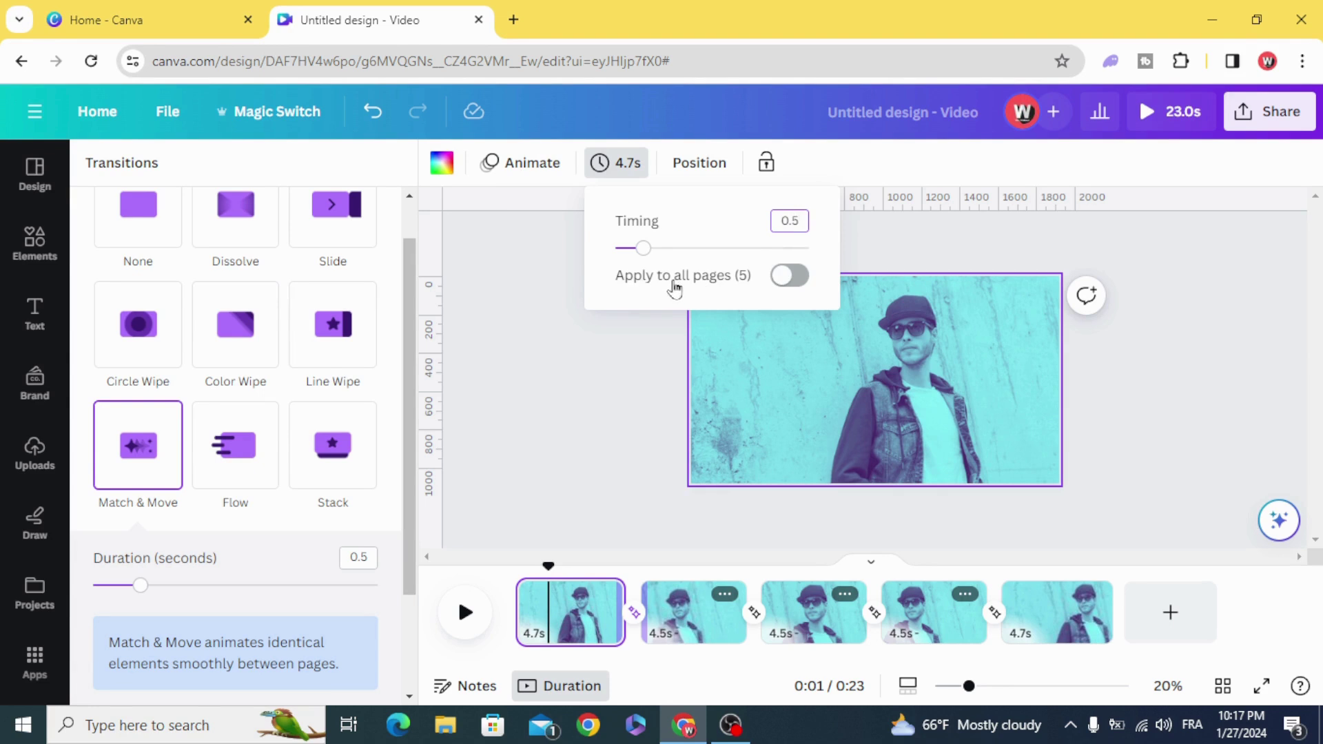
type("0.5")
left_click(776, 279)
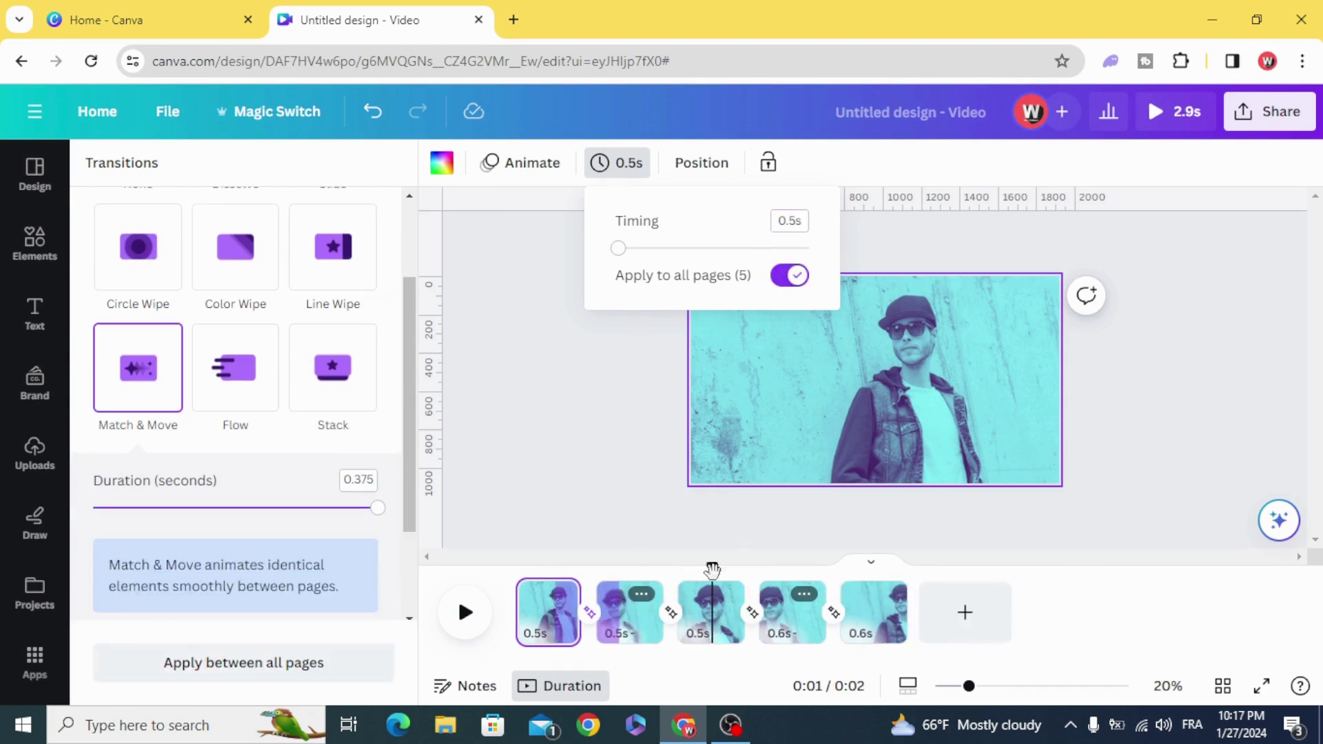
left_click_drag(712, 569, 483, 574)
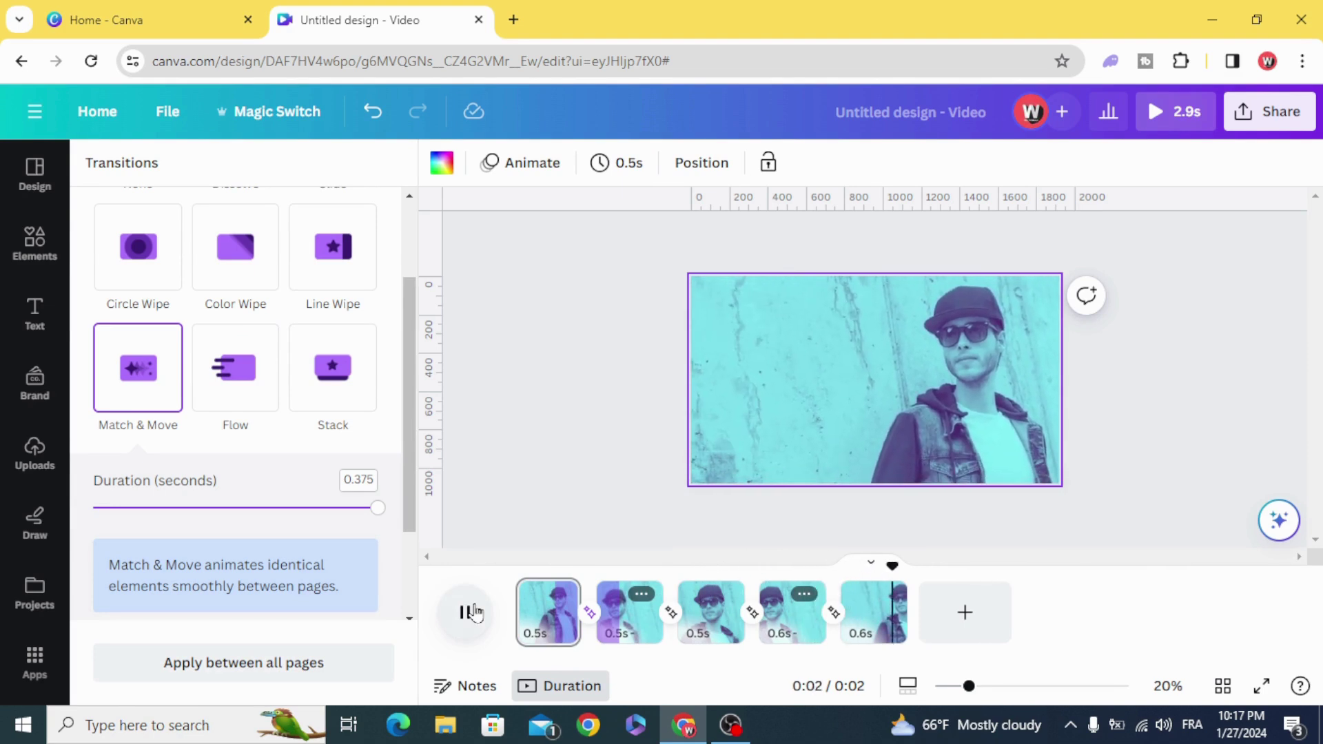
left_click(1173, 168)
Download the design as an MP4 video
left_click(1300, 123)
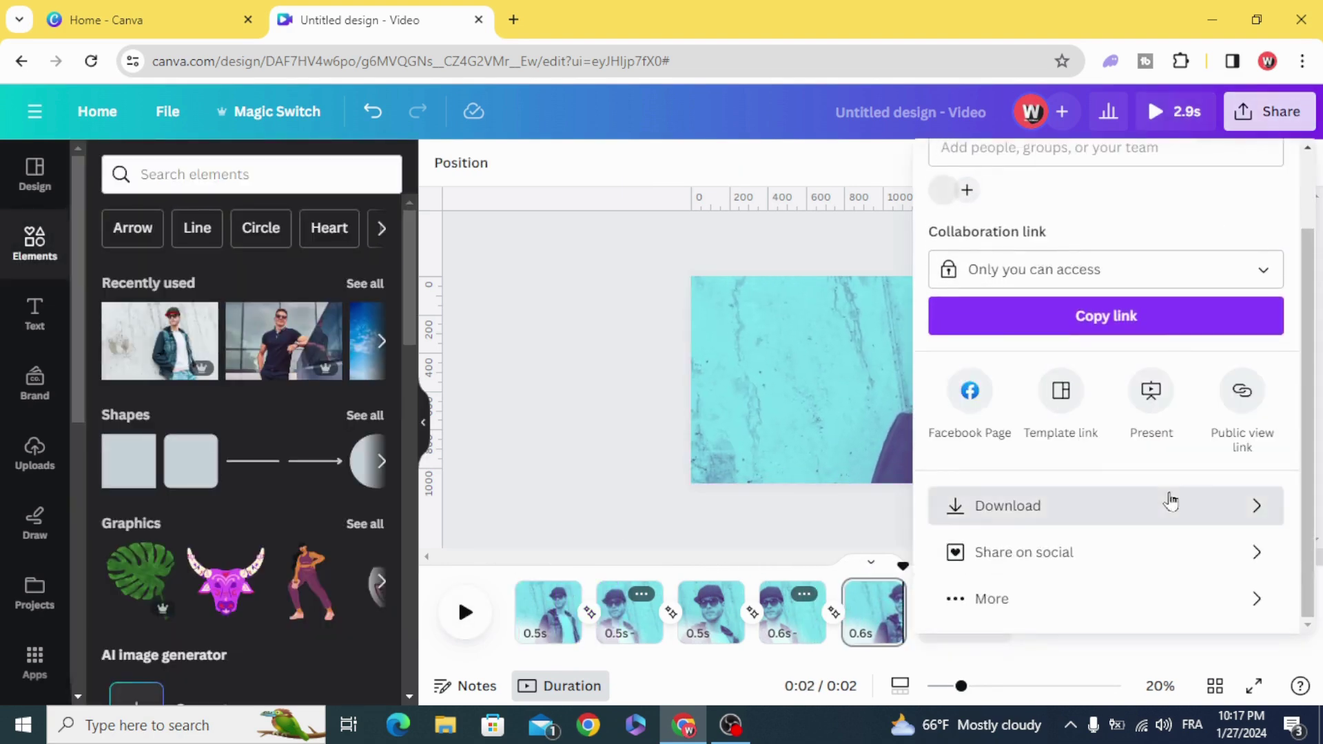
left_click(1169, 504)
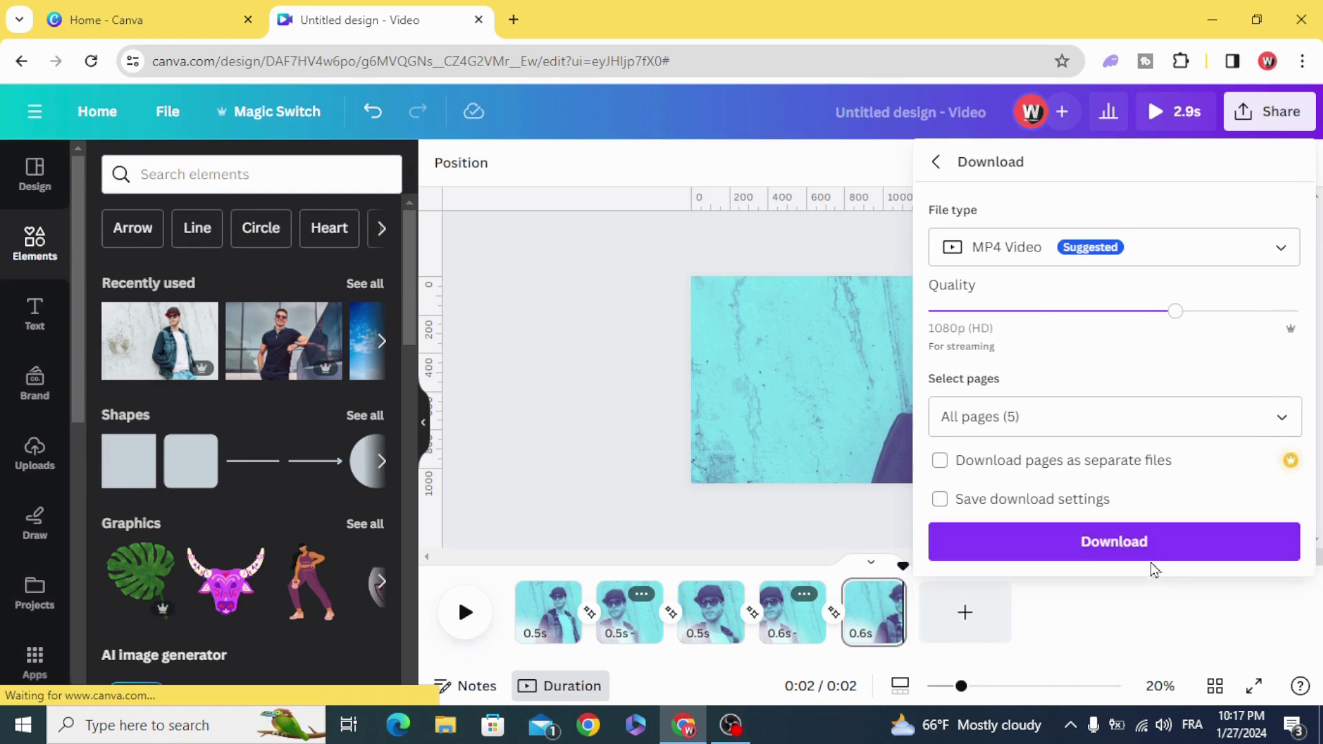
left_click(1155, 545)
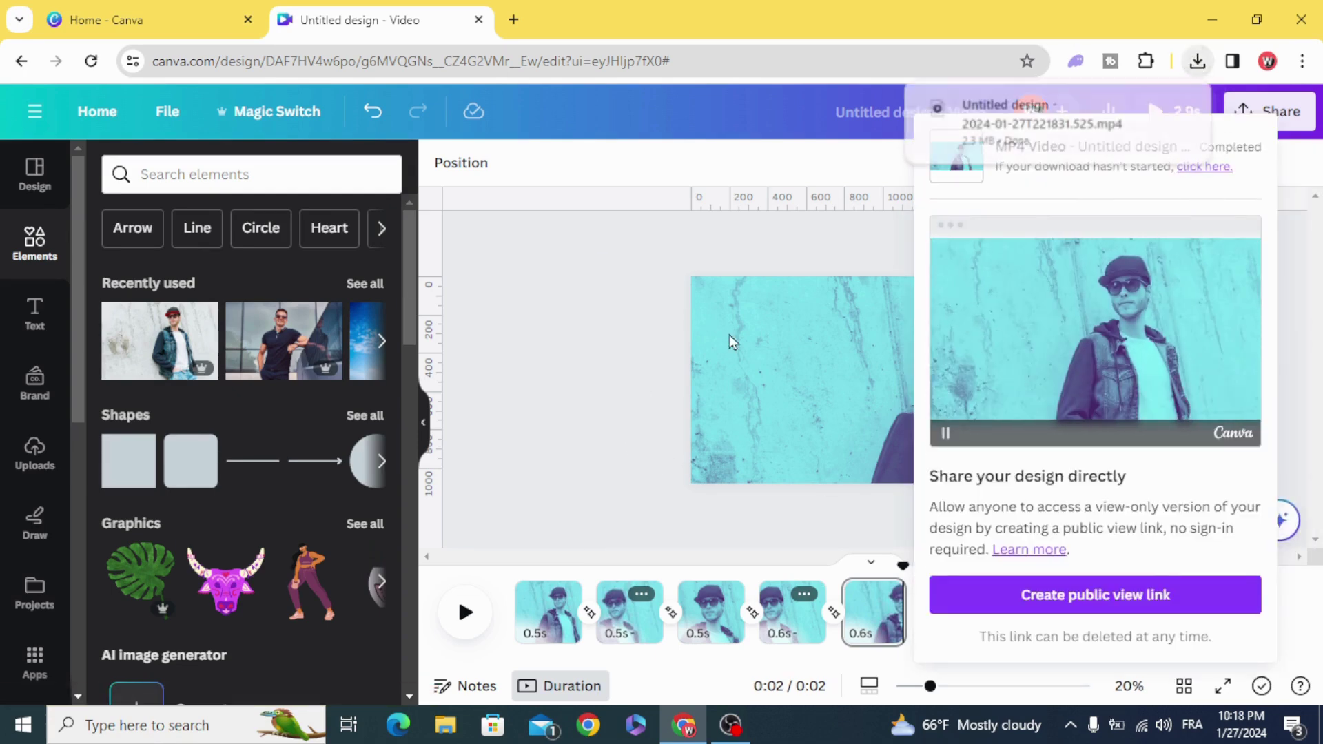
Upload the downloaded MP4 from the browser downloads into Canva's video uploads
left_click(1198, 64)
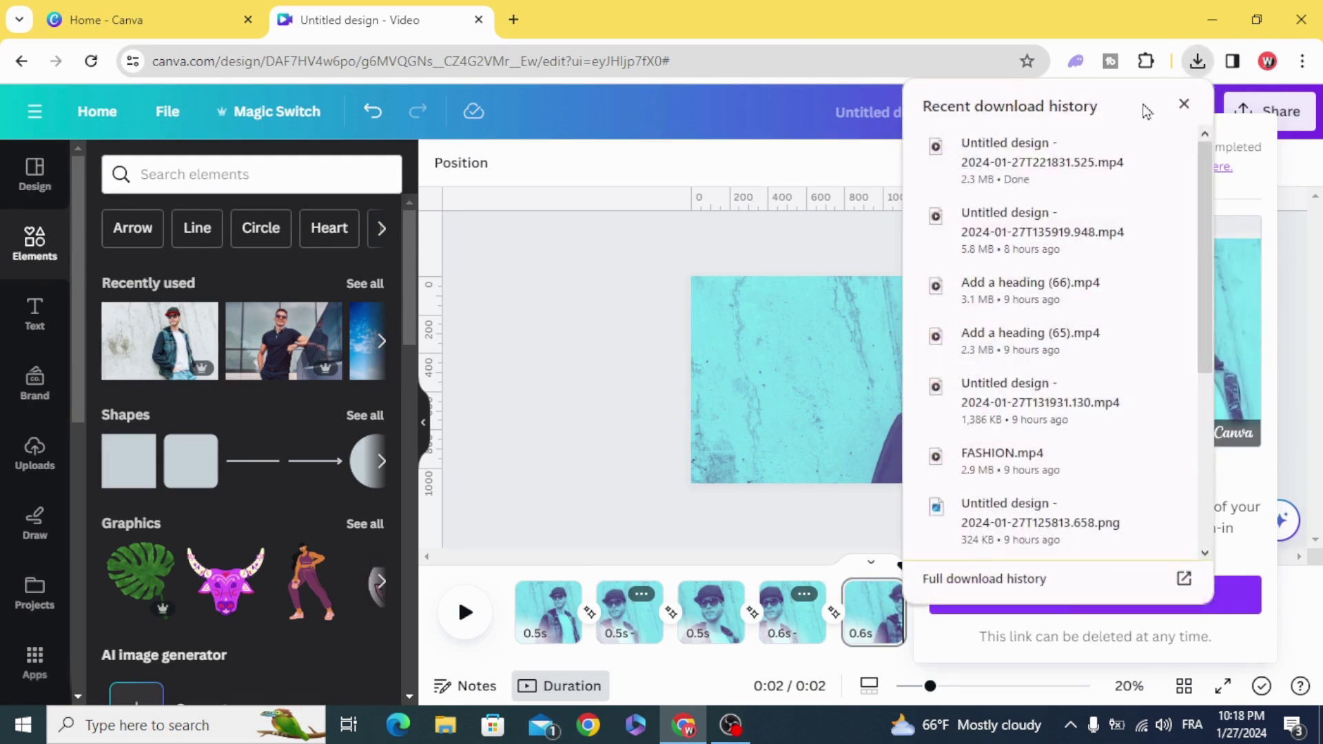
left_click_drag(1034, 153, 960, 178)
left_click_drag(627, 291, 276, 395)
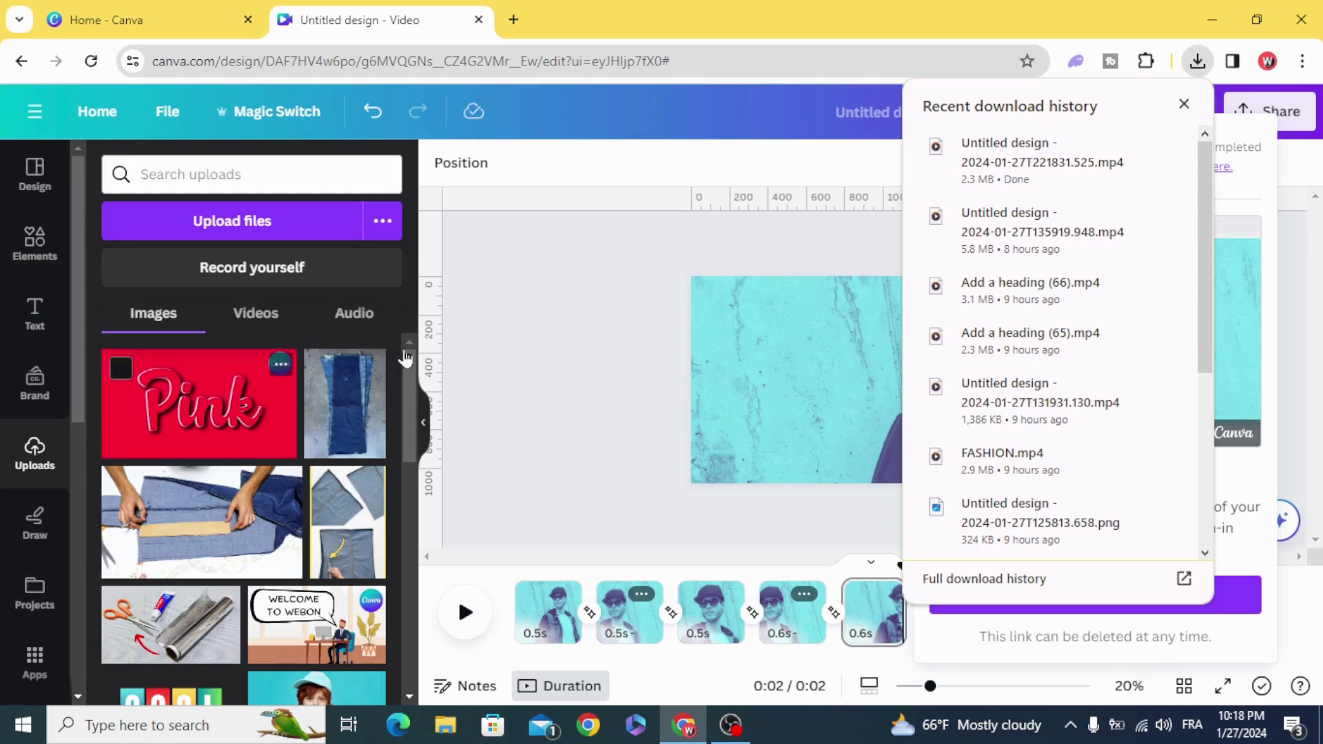
left_click(564, 345)
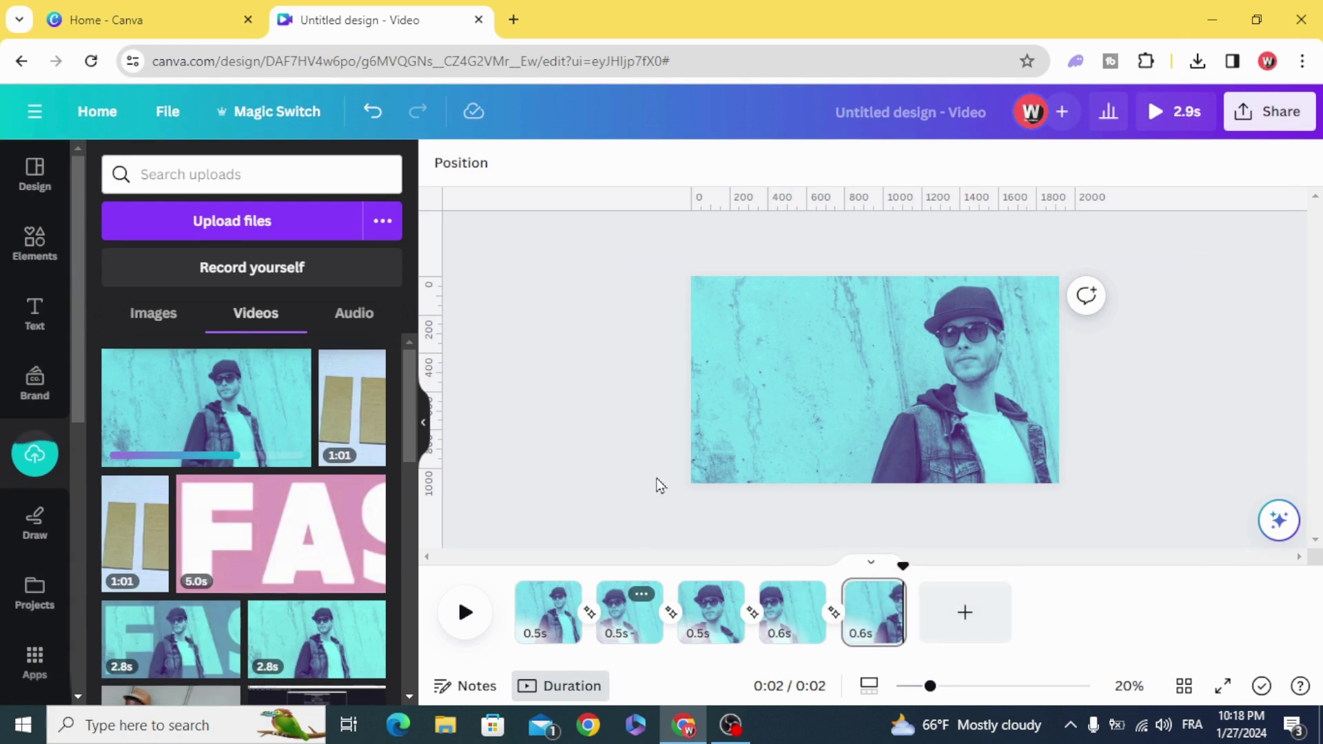
Delete all five photo pages, from page 5 down to page 1
left_click(885, 594)
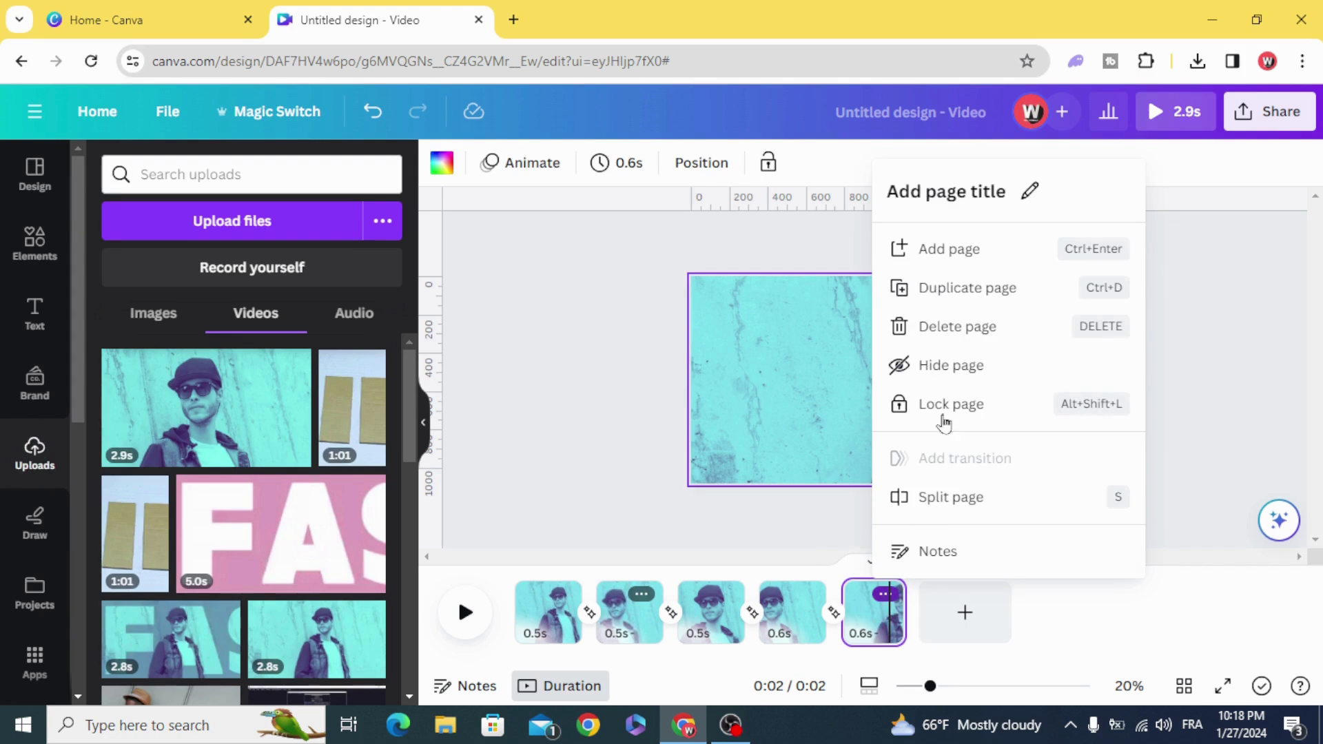
left_click(951, 329)
left_click(804, 594)
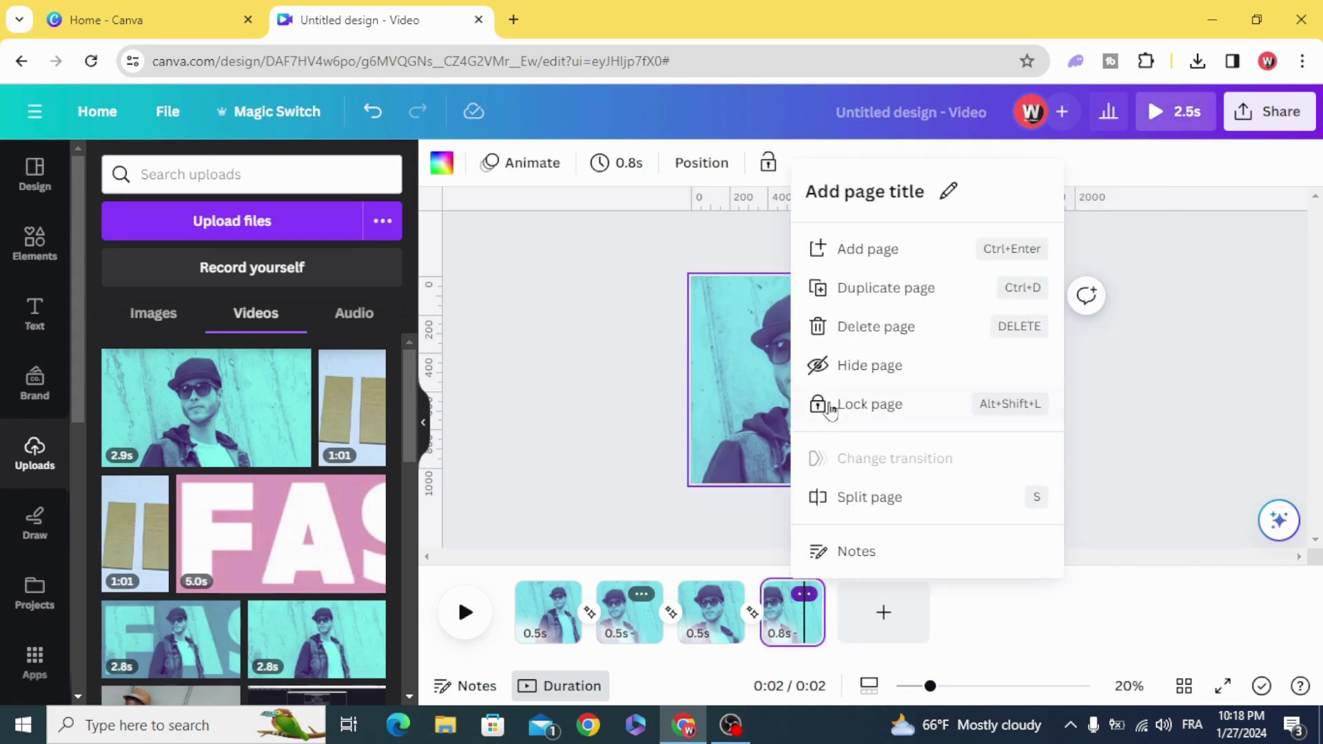
left_click(814, 327)
left_click(722, 594)
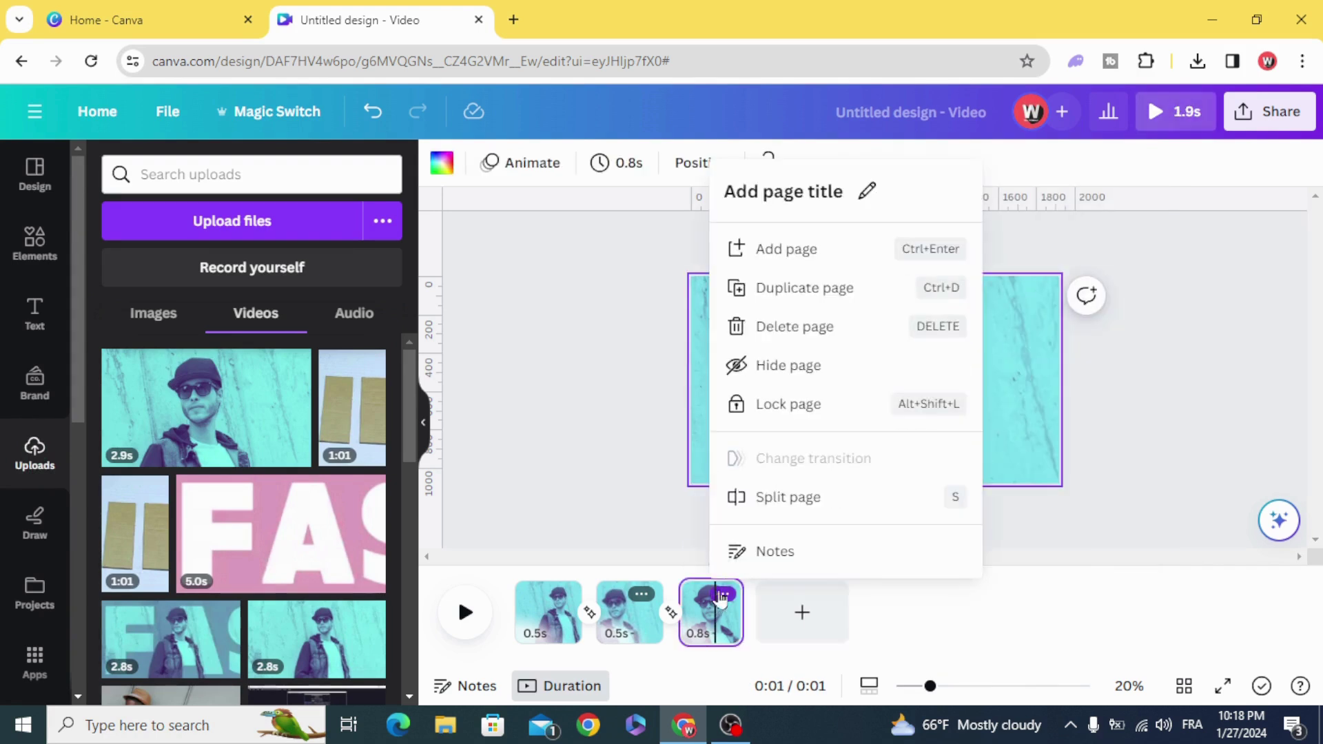
left_click(797, 328)
left_click(642, 594)
left_click(683, 327)
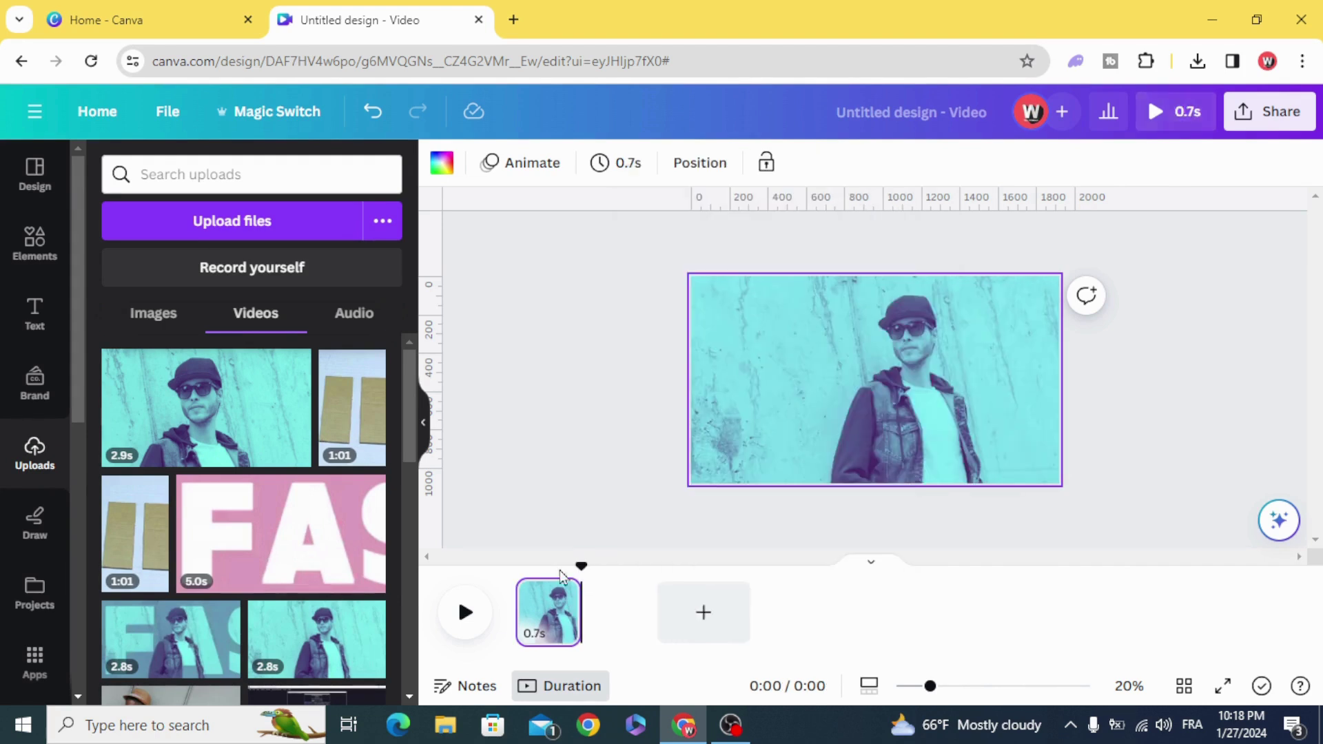
left_click(560, 594)
left_click(606, 330)
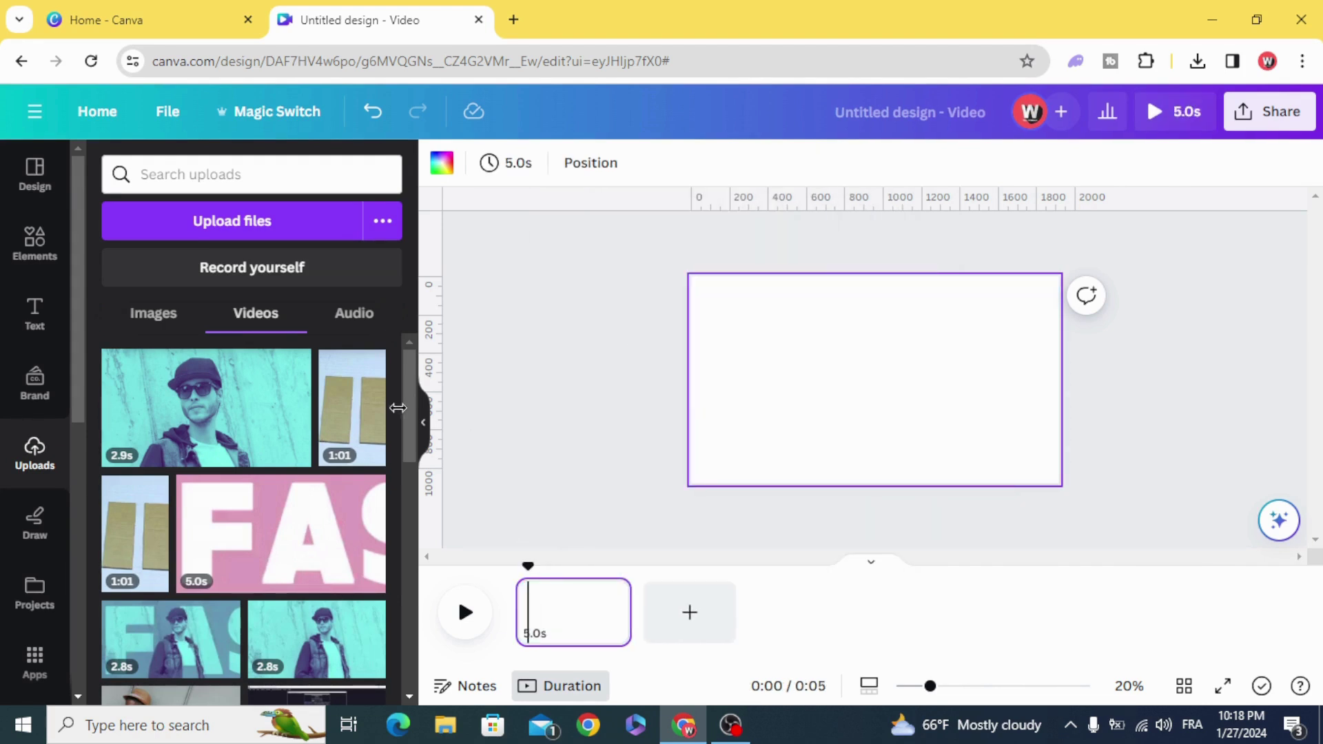
Place the 2.9 s uploaded clip on the blank page, preview it, and add a heading
left_click_drag(196, 407, 699, 395)
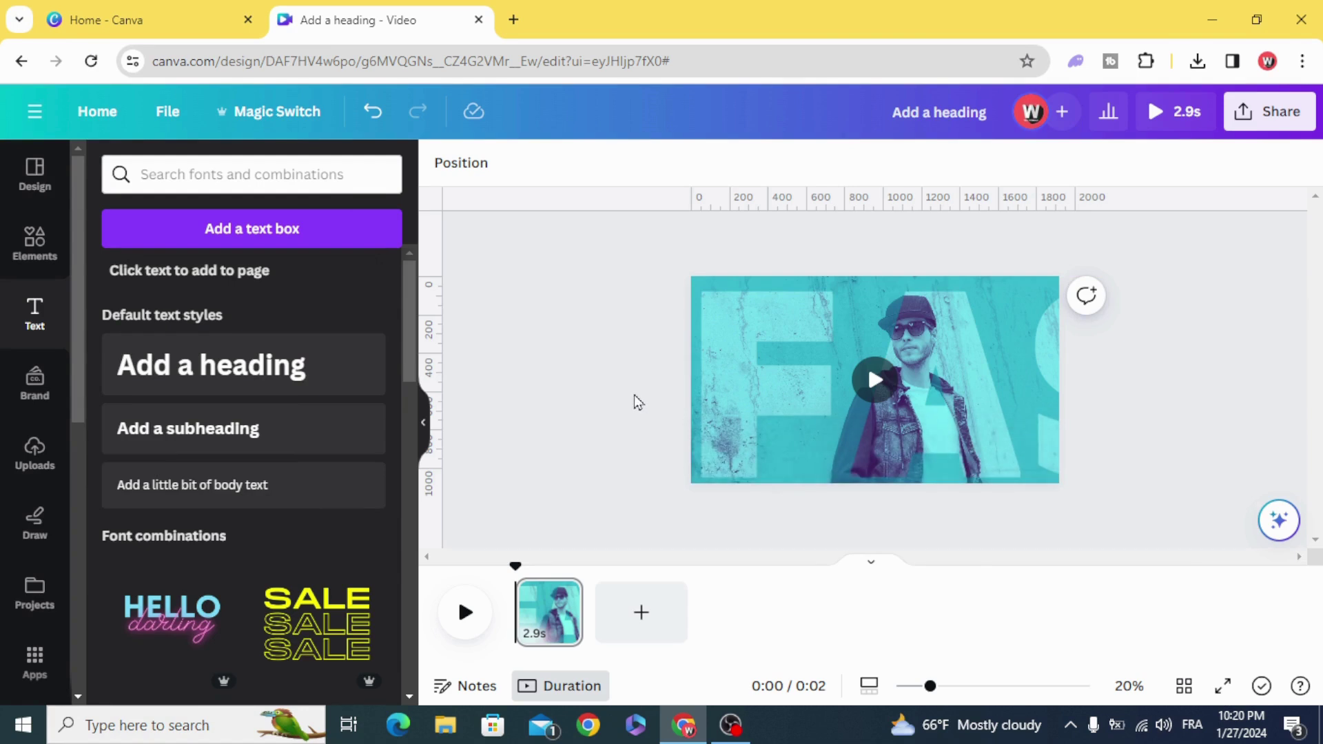
left_click(465, 612)
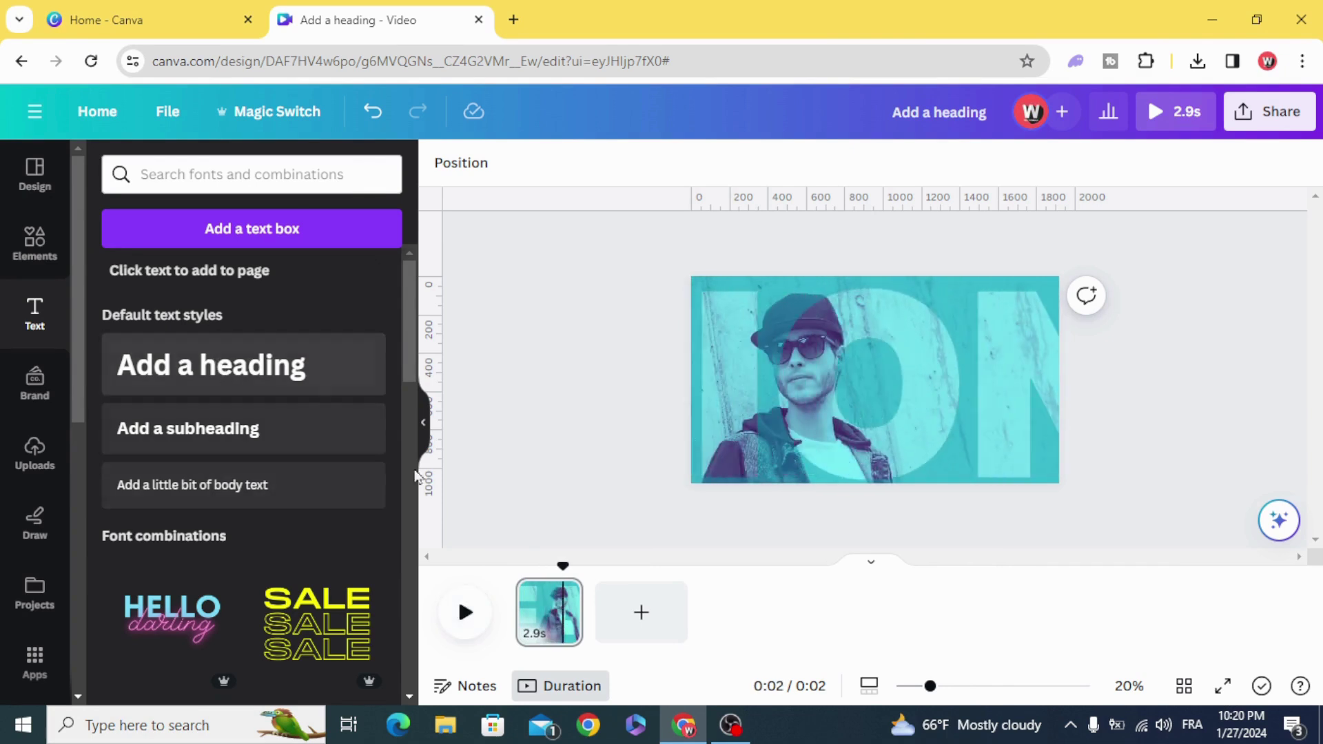
left_click(199, 365)
Change the heading text to FASHION in the Anton font
left_click(570, 366)
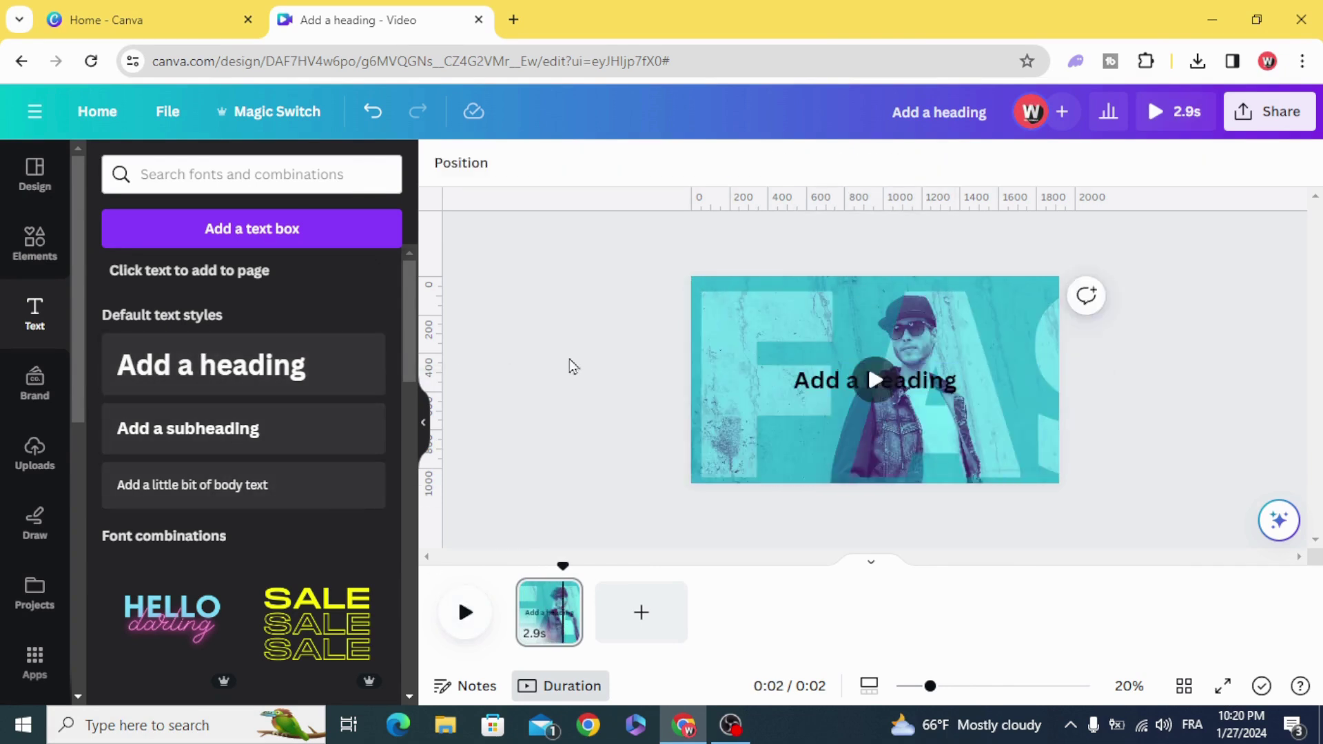
left_click(811, 395)
left_click(801, 384)
type("FASHION")
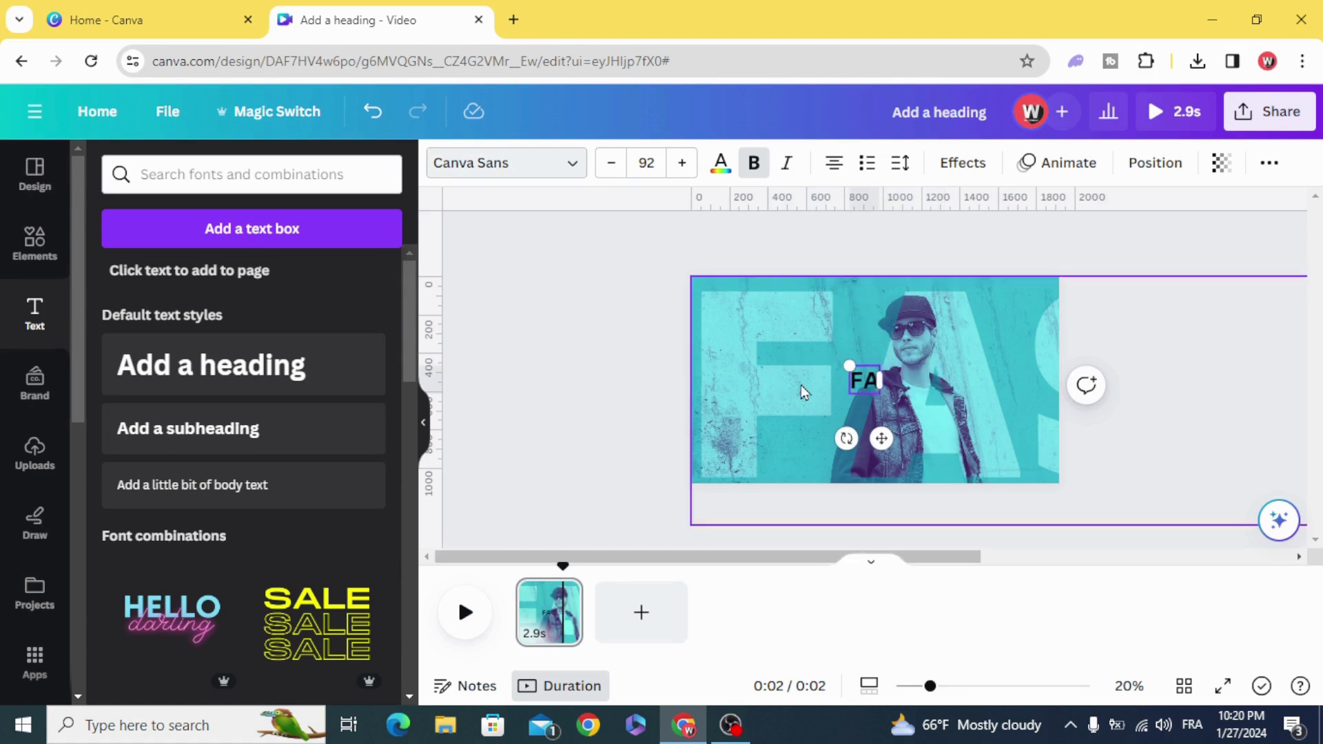
left_click(513, 170)
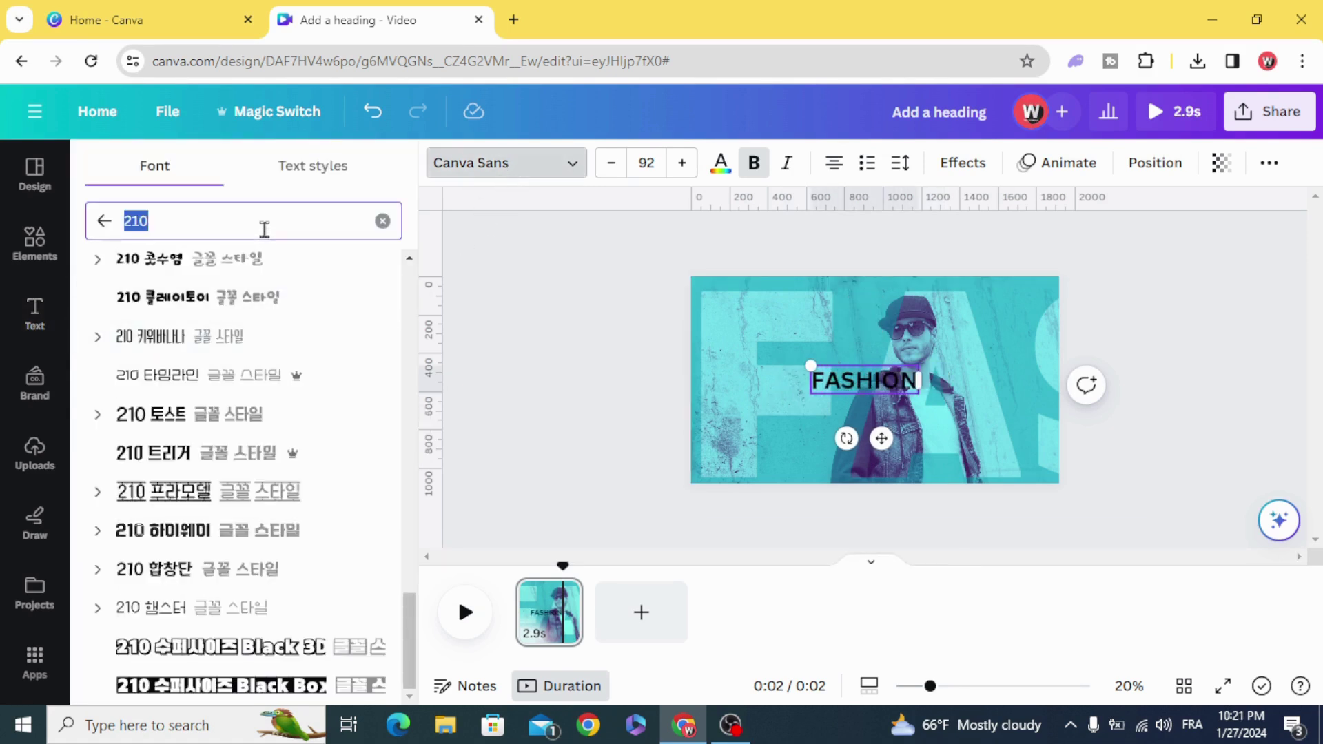
type("ANT")
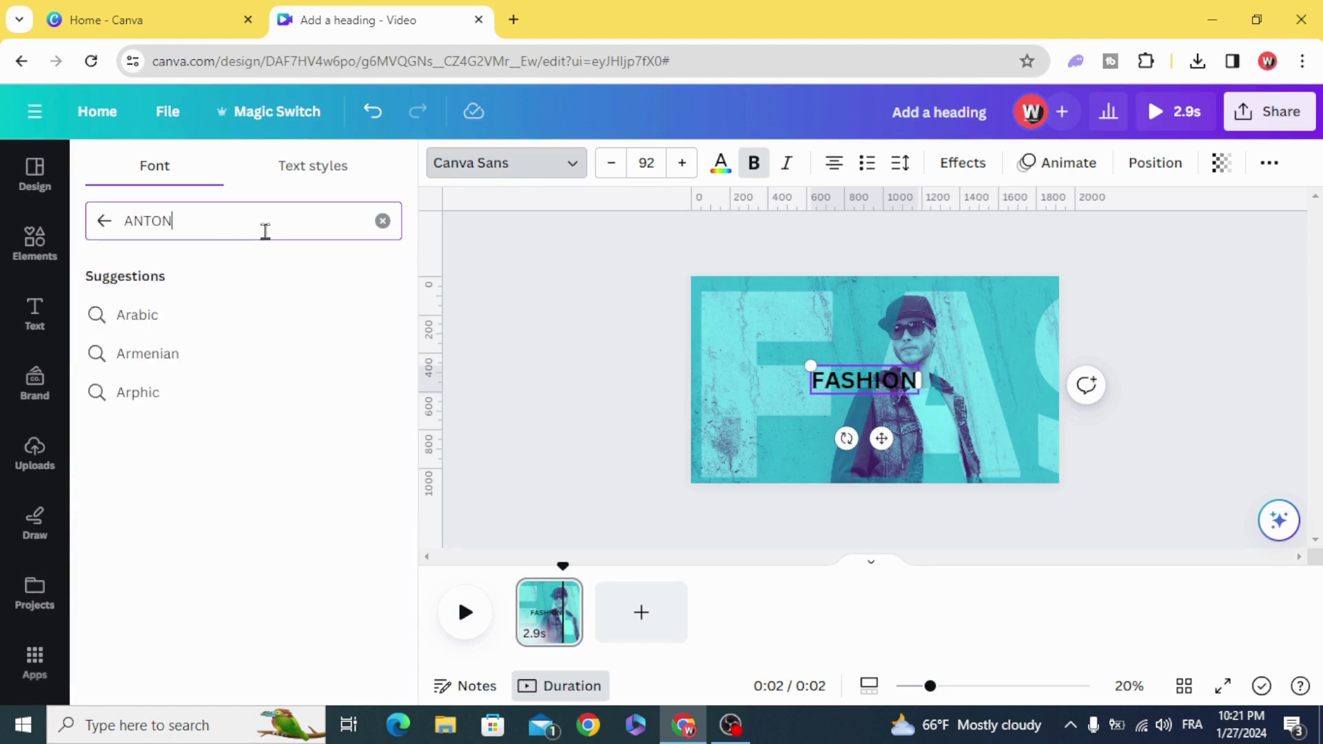
type("ON")
left_click(239, 318)
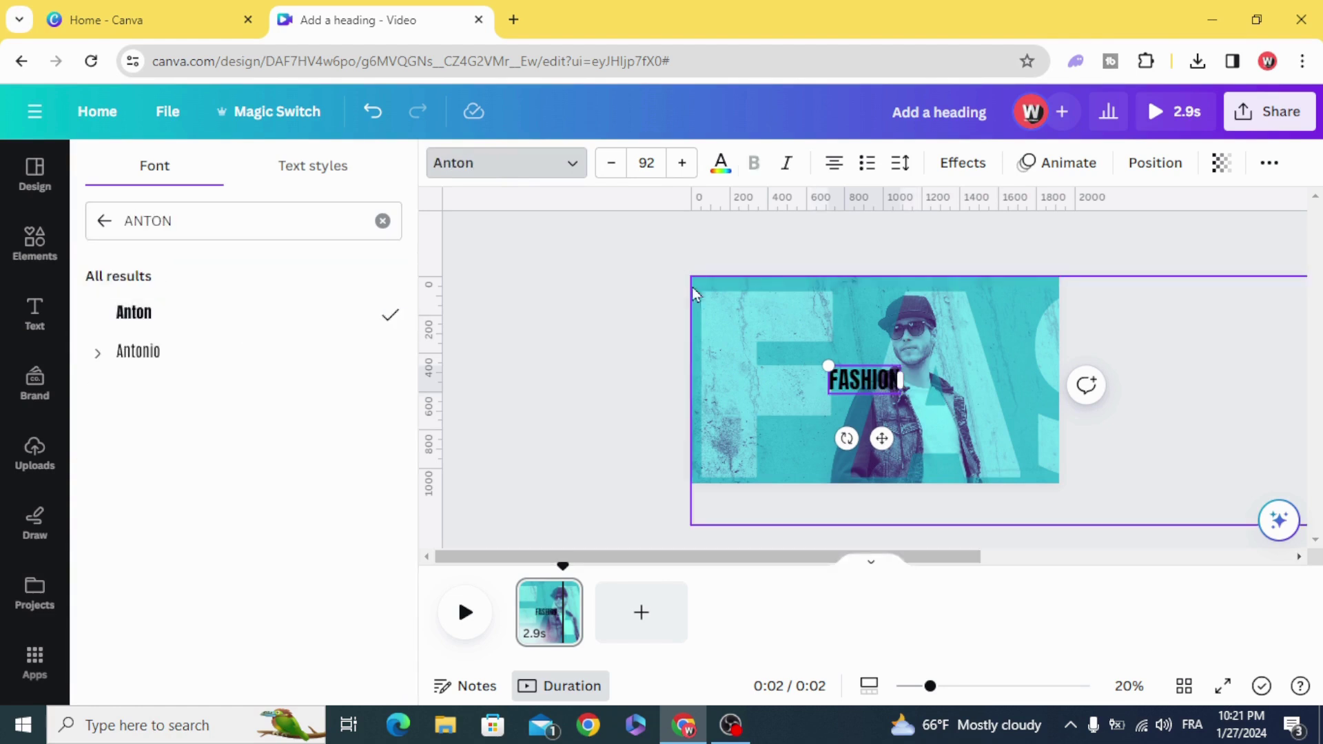
Make FASHION white, enlarge it to size 226, and centre it over the video
left_click(721, 164)
left_click(262, 280)
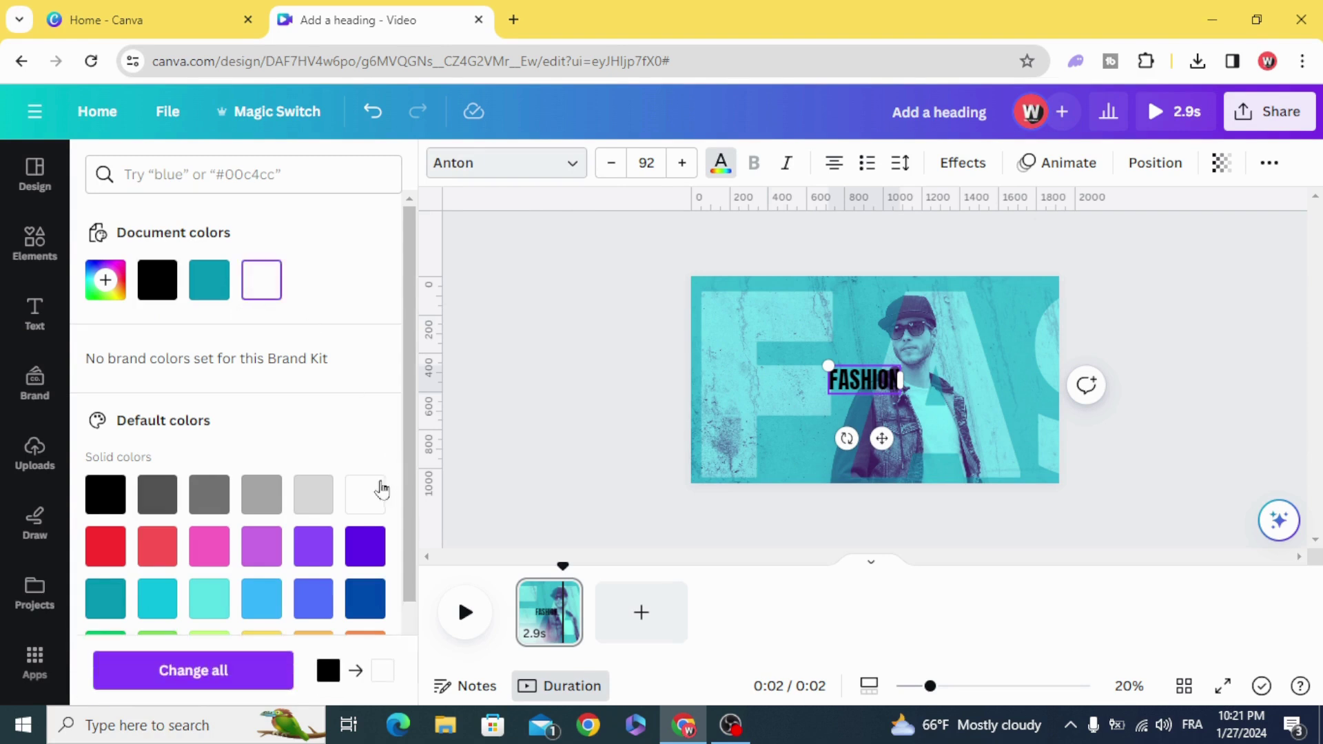
left_click(647, 364)
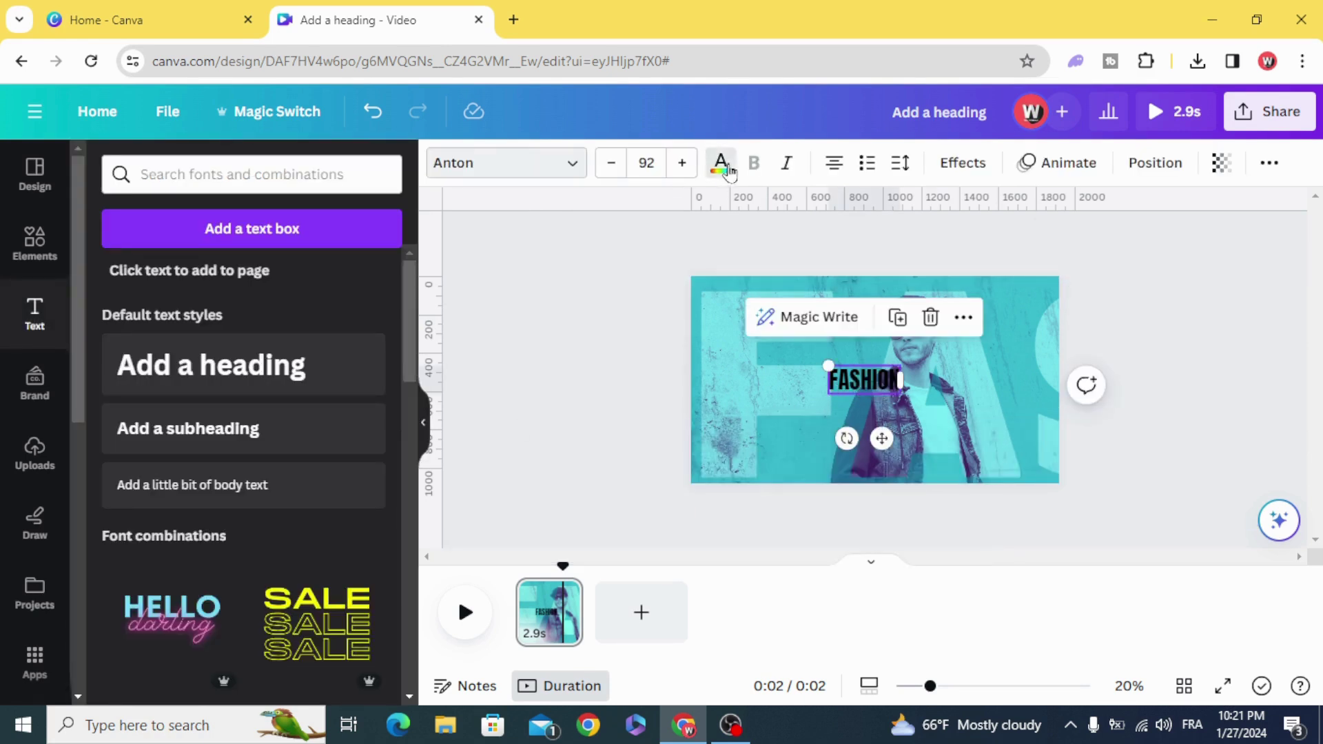
left_click(721, 164)
left_click(262, 280)
left_click_drag(903, 396, 1010, 471)
left_click(517, 372)
left_click_drag(844, 392, 805, 378)
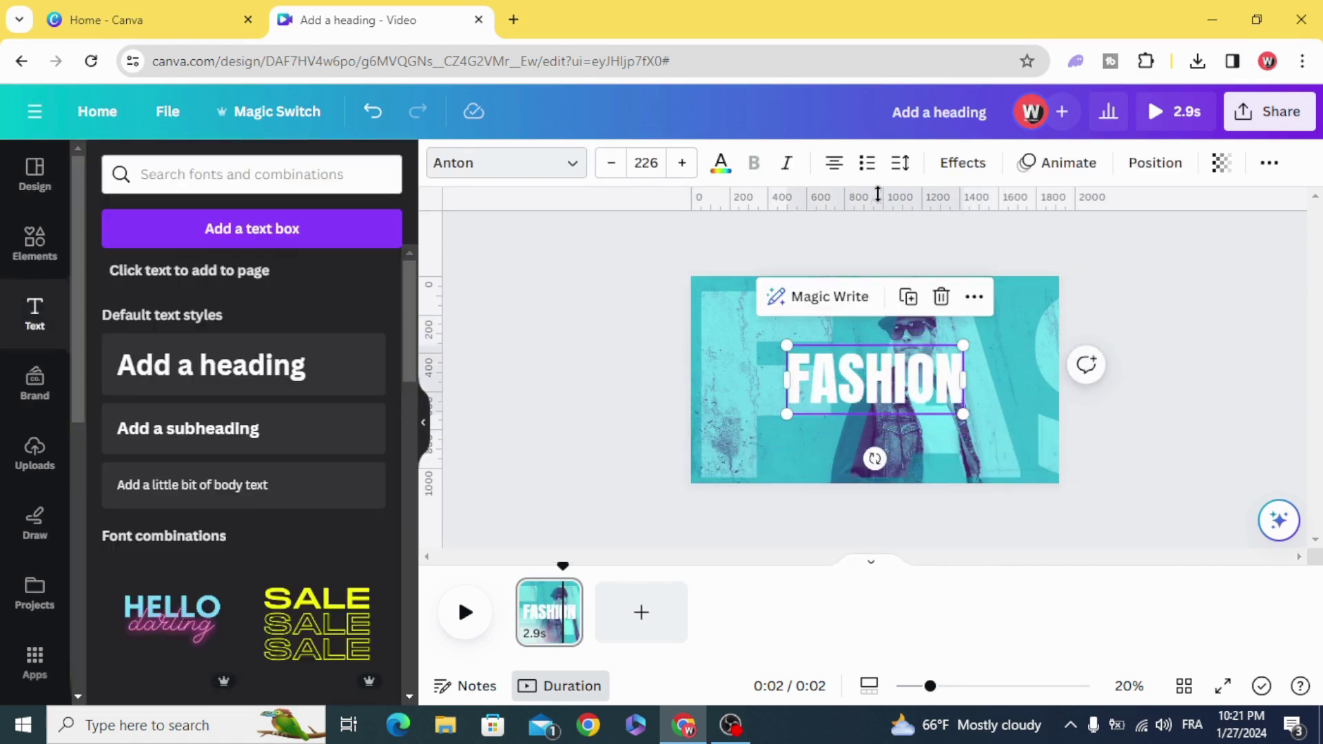
Give FASHION the Roll entry animation and rewind the video to the start
left_click(1058, 165)
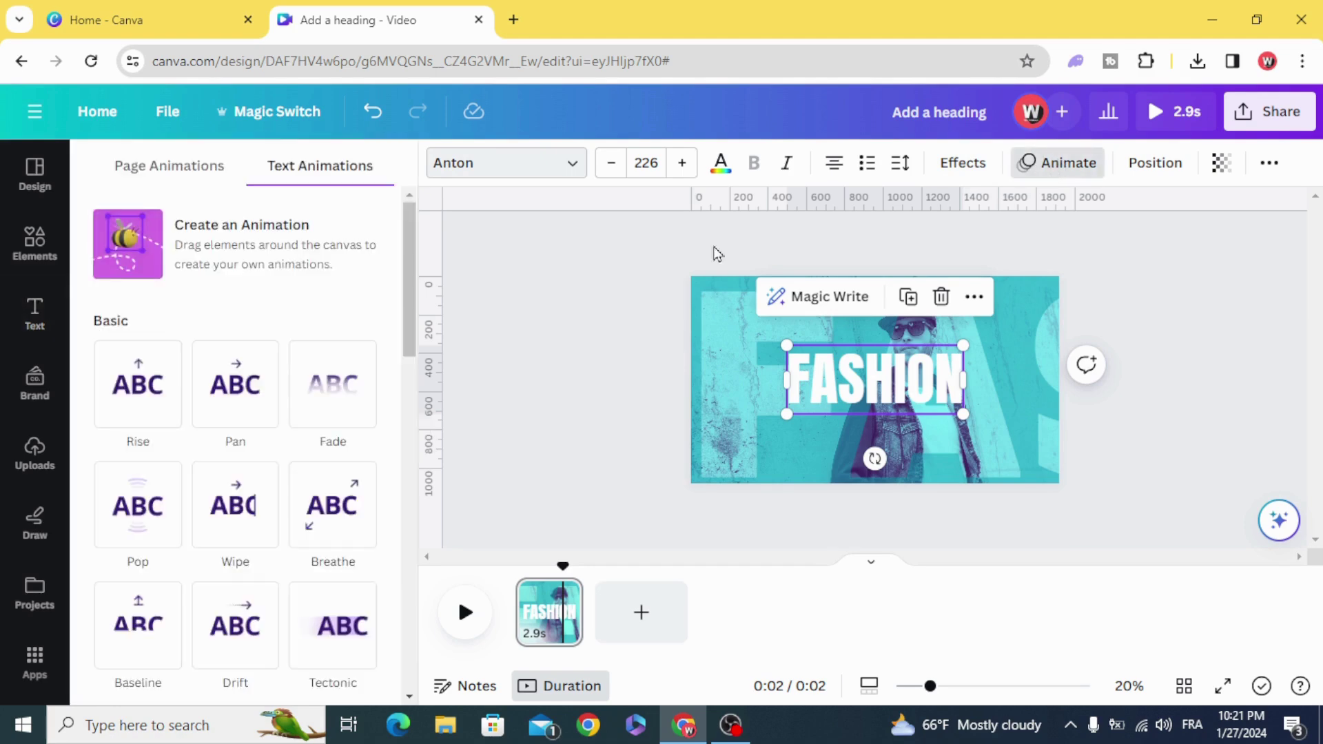
scroll(302, 414, "down", 3)
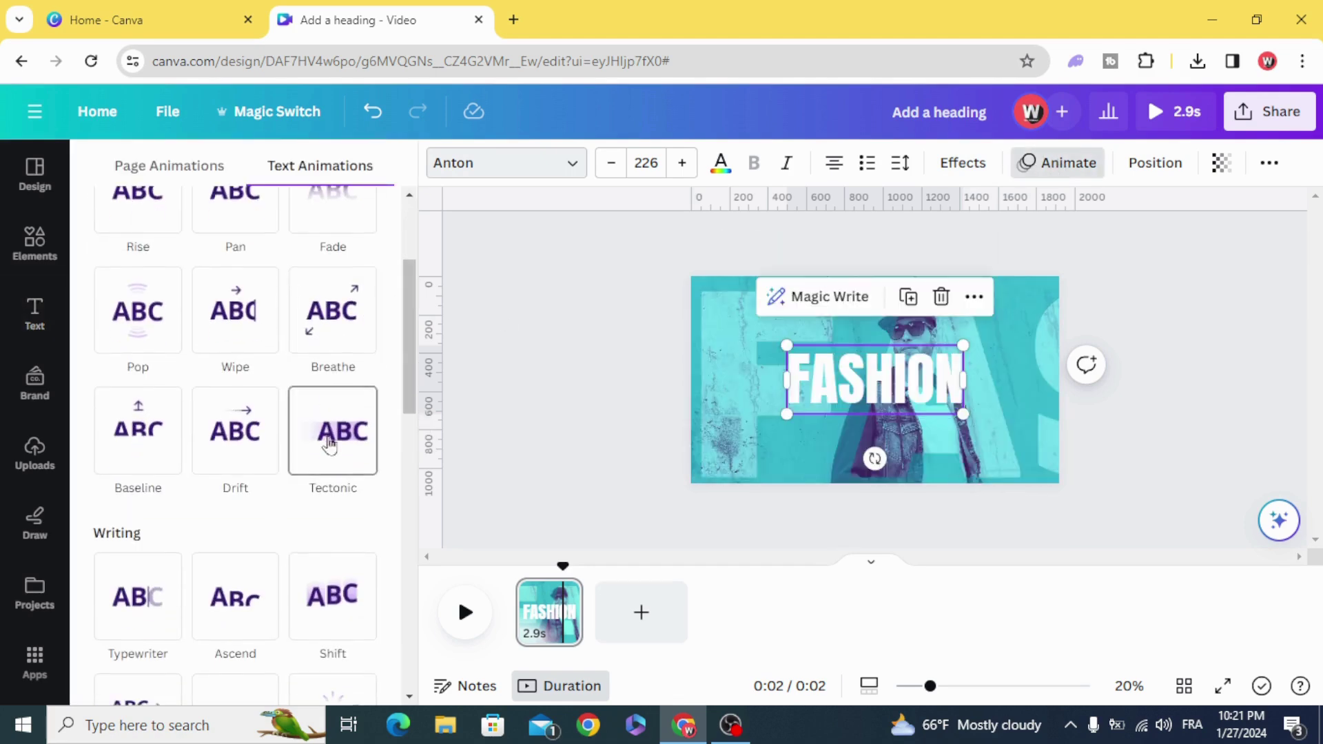
scroll(333, 427, "down", 4)
scroll(238, 476, "down", 1)
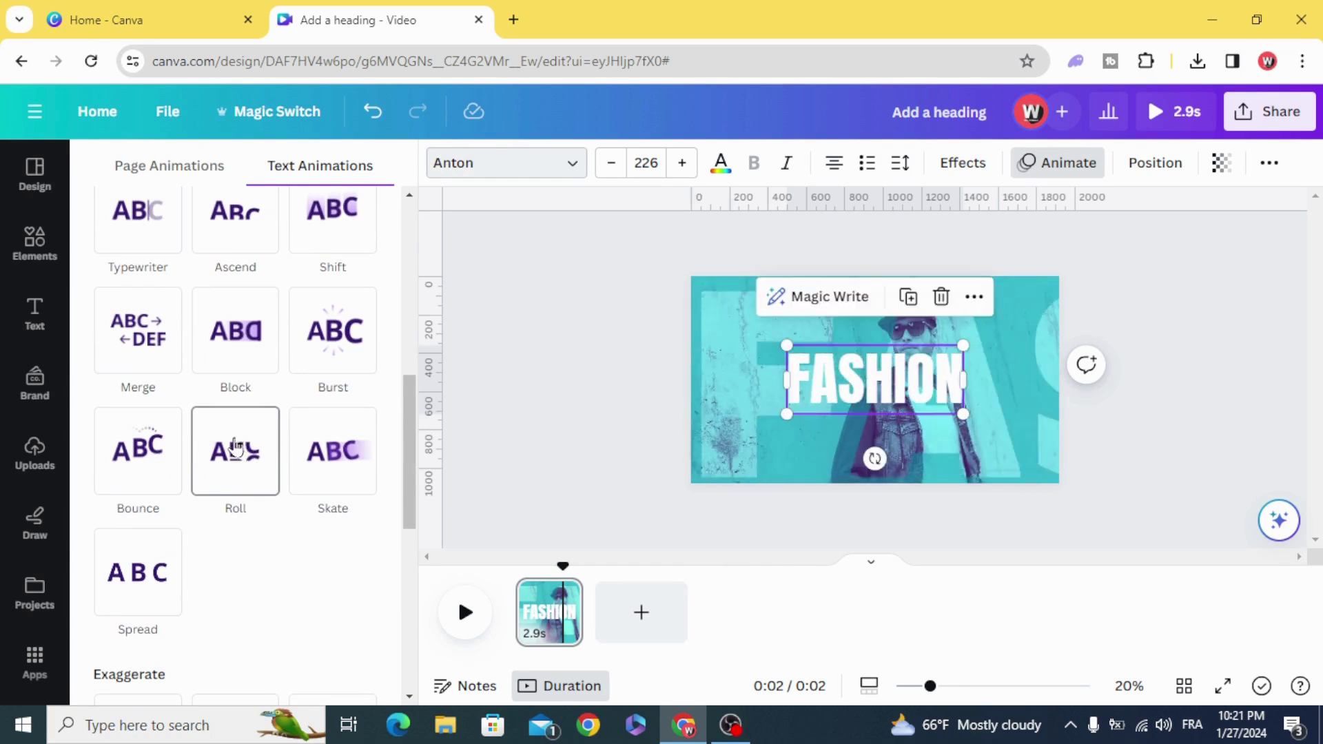
left_click(235, 447)
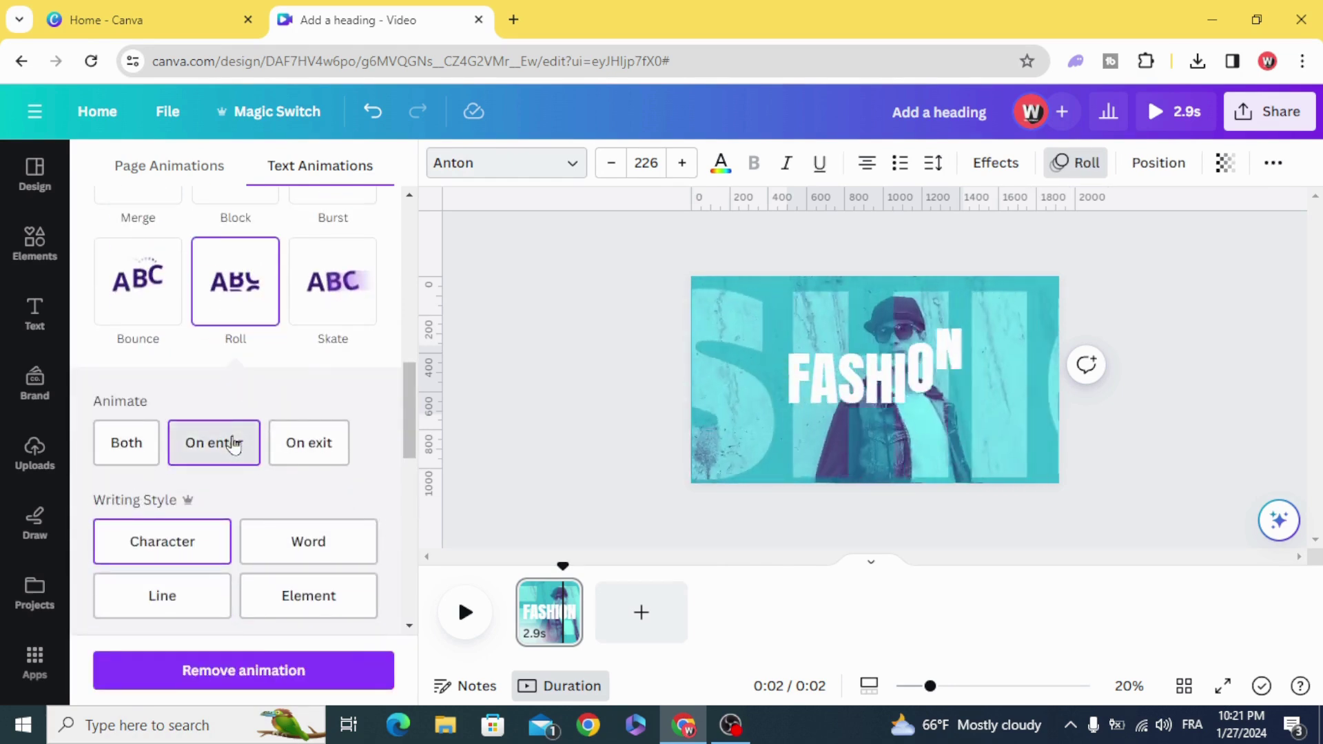
left_click(572, 447)
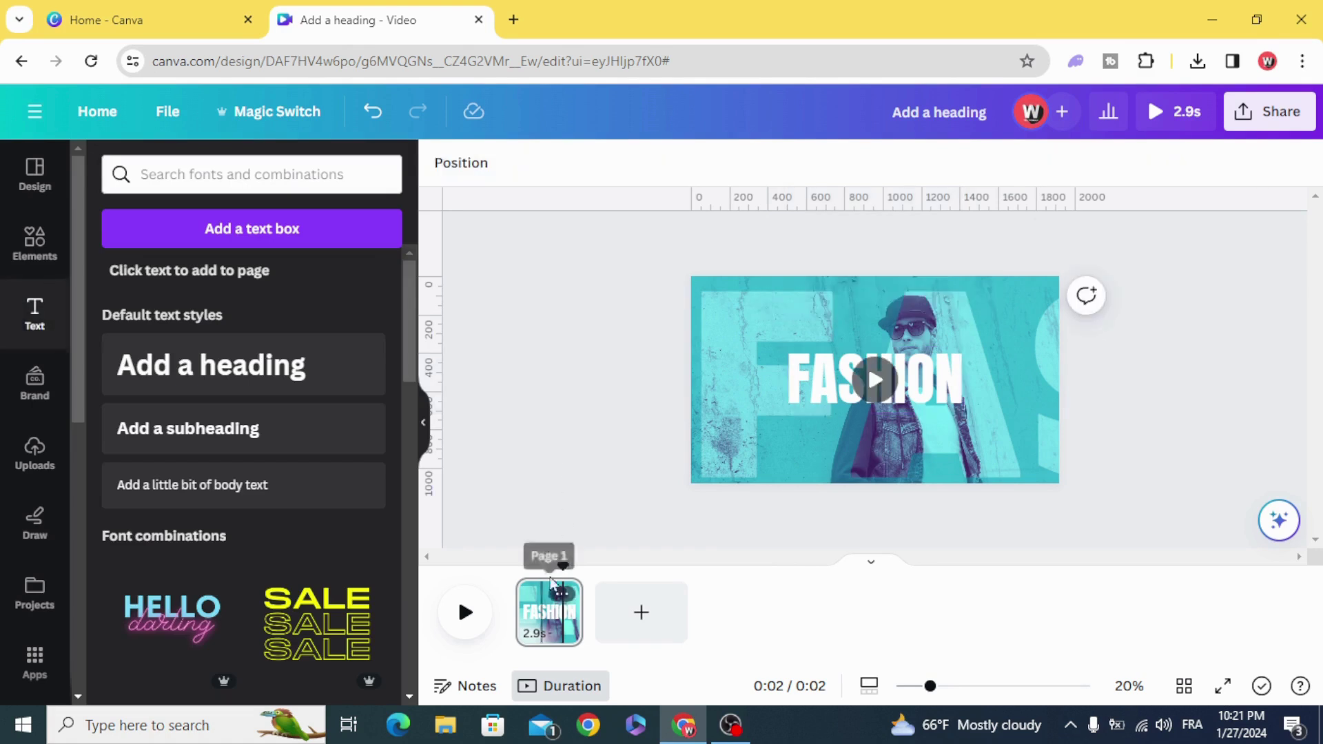
left_click(513, 577)
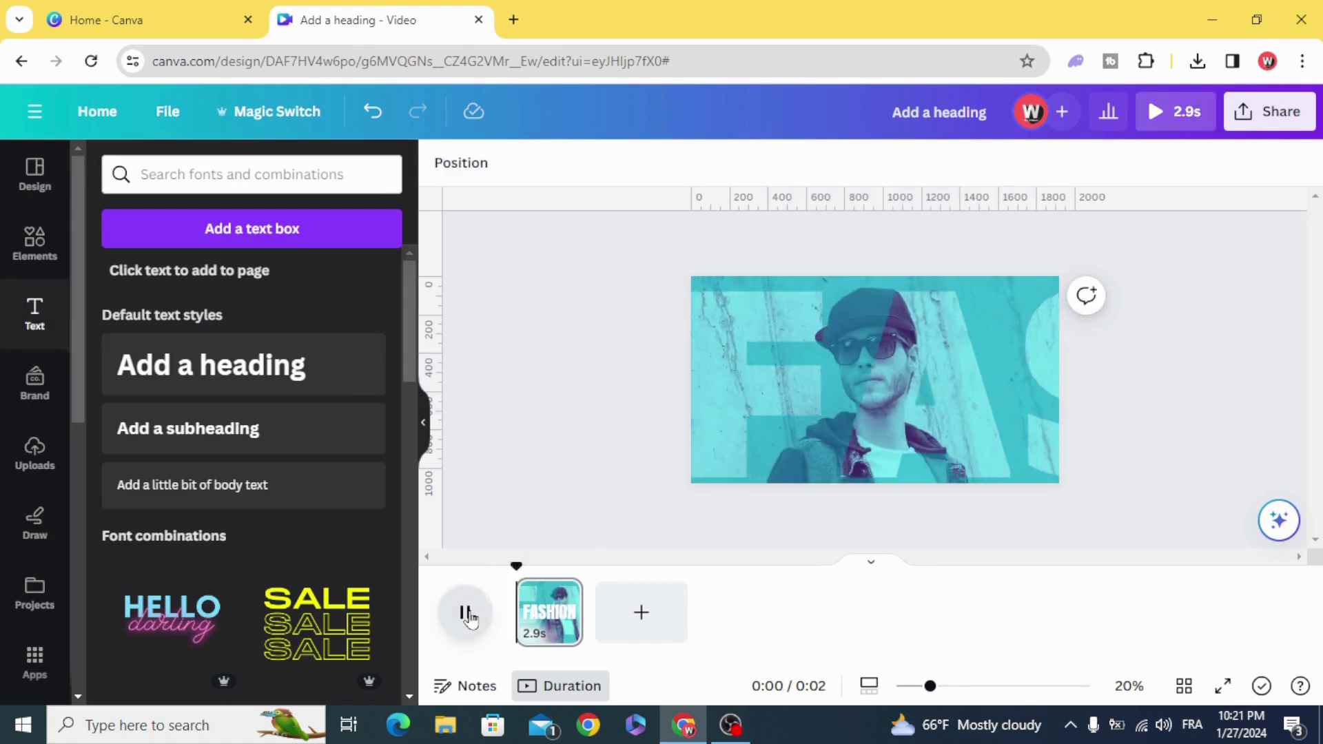